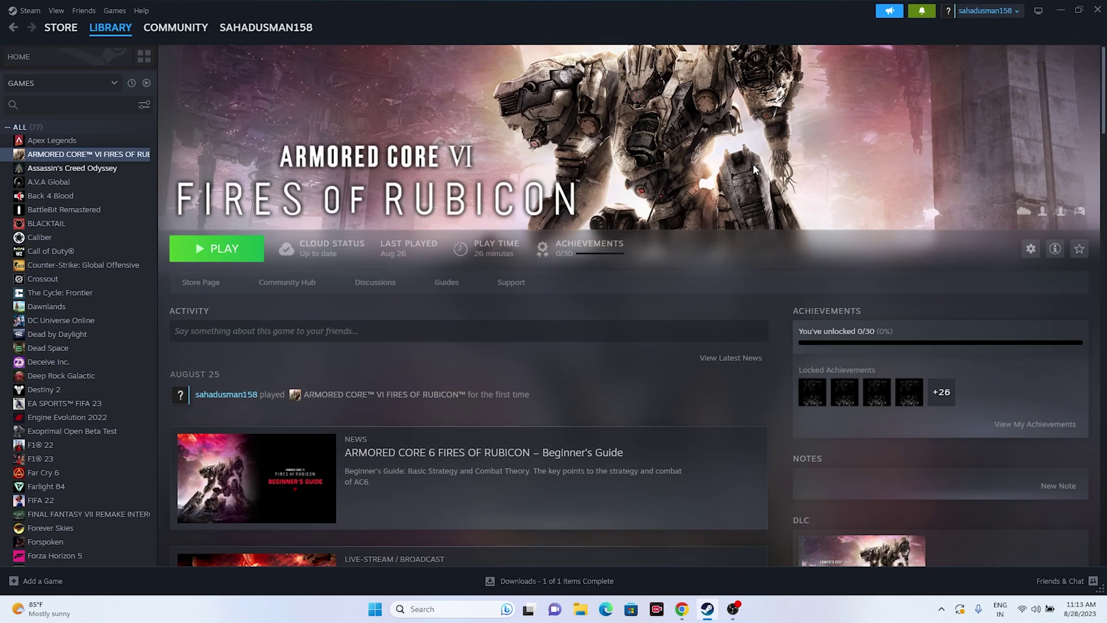
Step: Look at the computer's power options for restarting the PC and dismiss them without choosing one
left_click(372, 609)
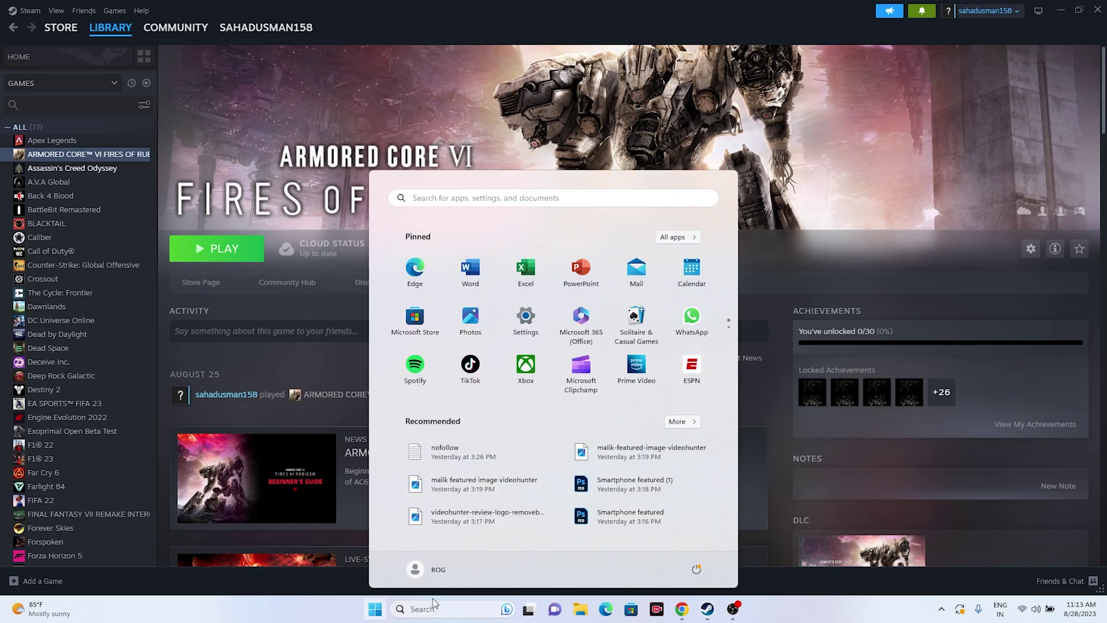
left_click(698, 570)
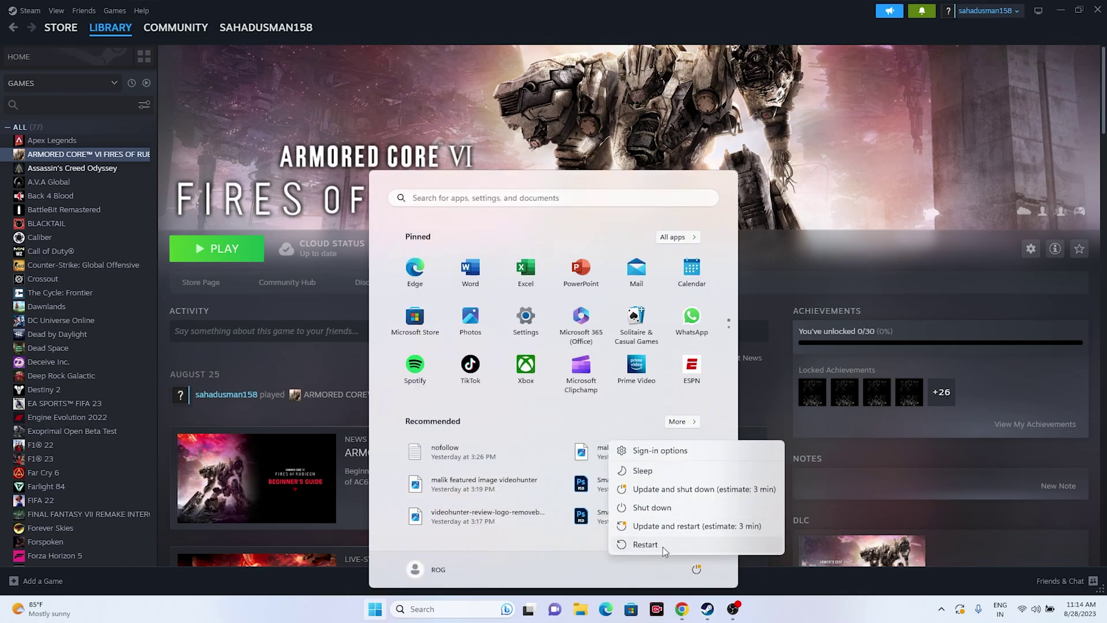
left_click(783, 615)
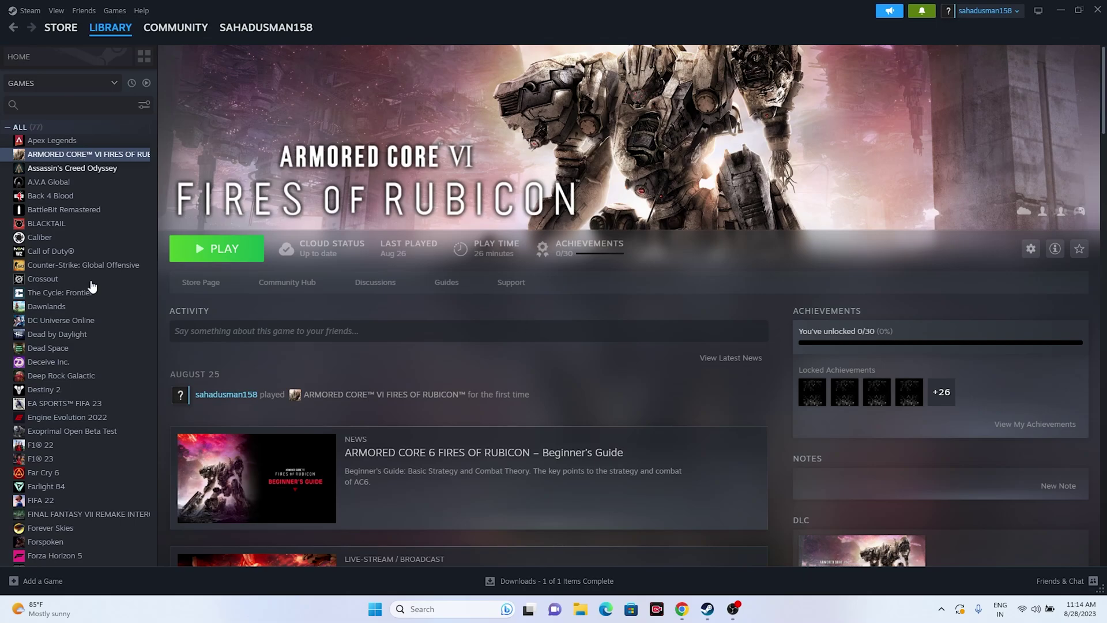
Step: Browse to ARMORED CORE VI FIRES OF RUBICON's installation folder from its installed files properties and open the Game folder
right_click(65, 159)
left_click(92, 243)
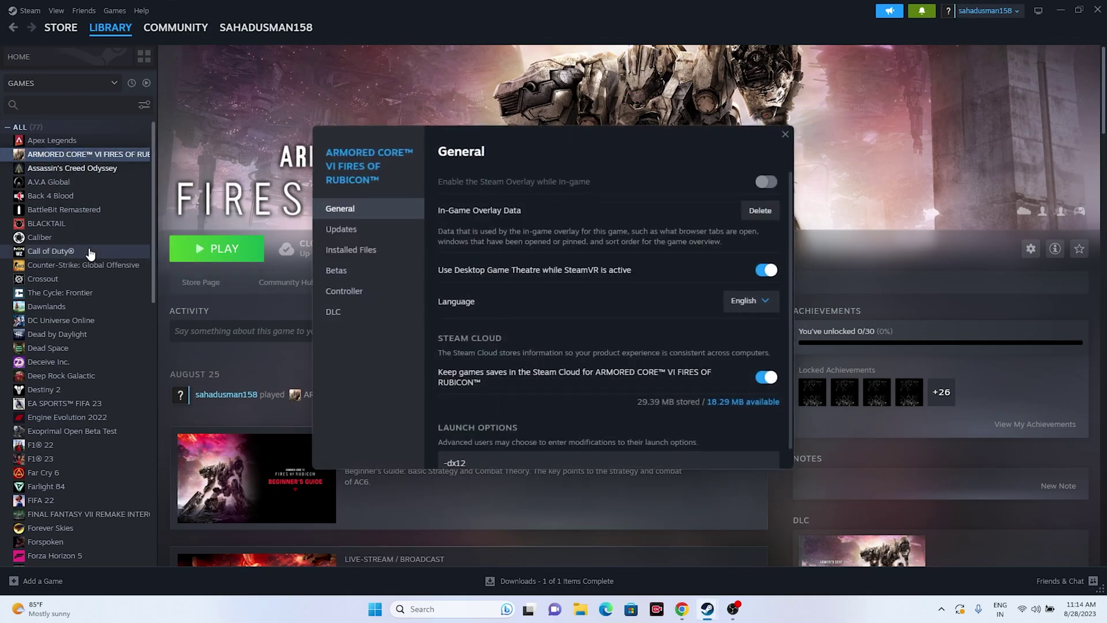
left_click(370, 253)
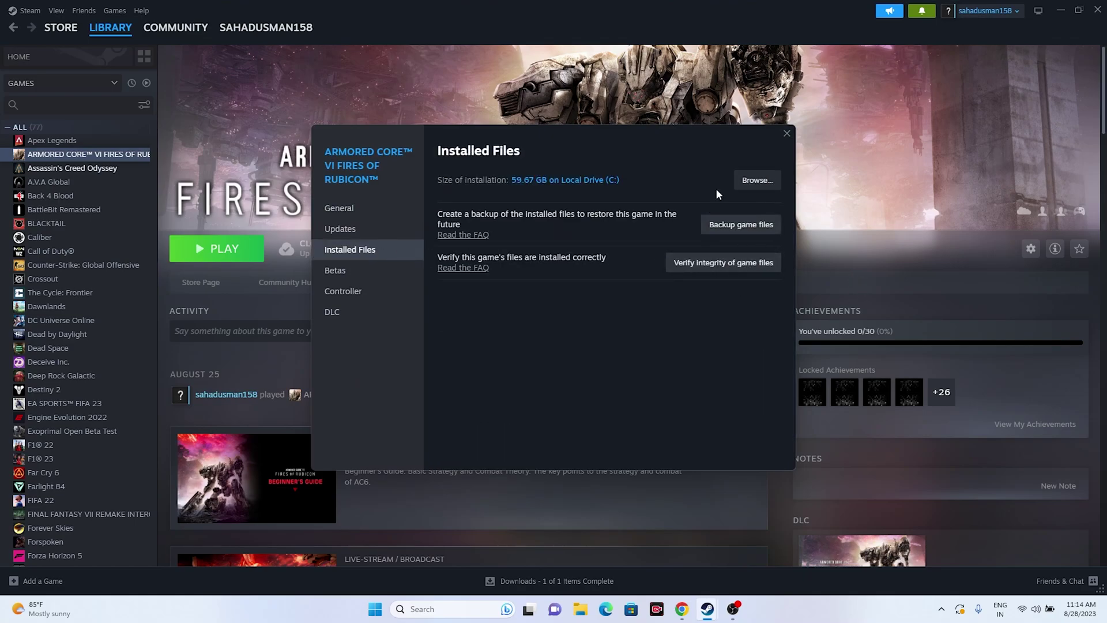
left_click(754, 182)
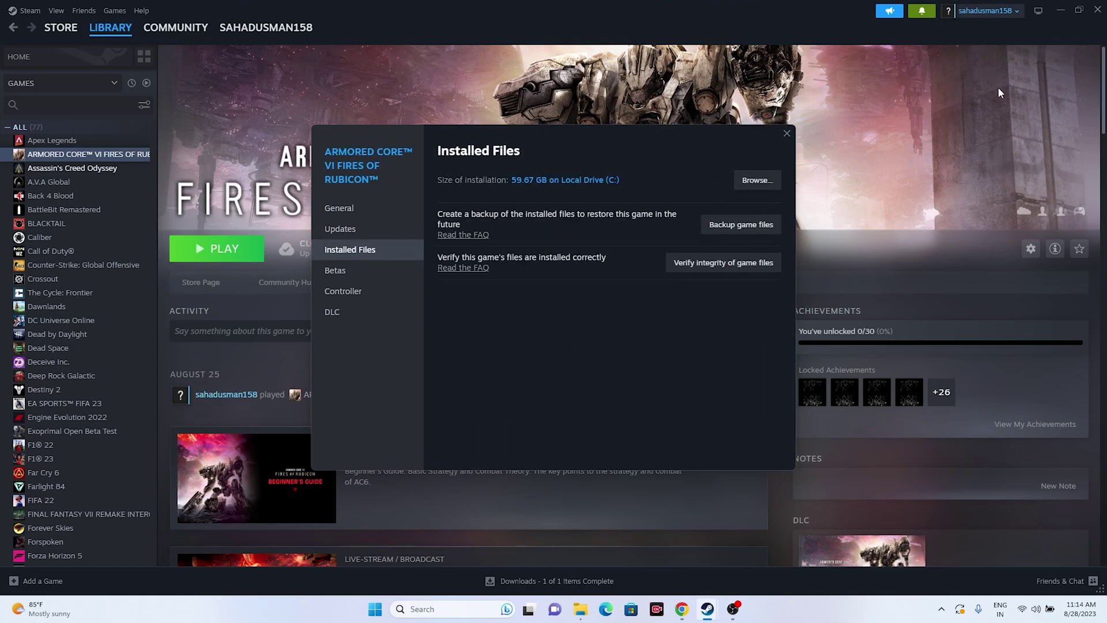
left_click(1054, 10)
left_click(613, 53)
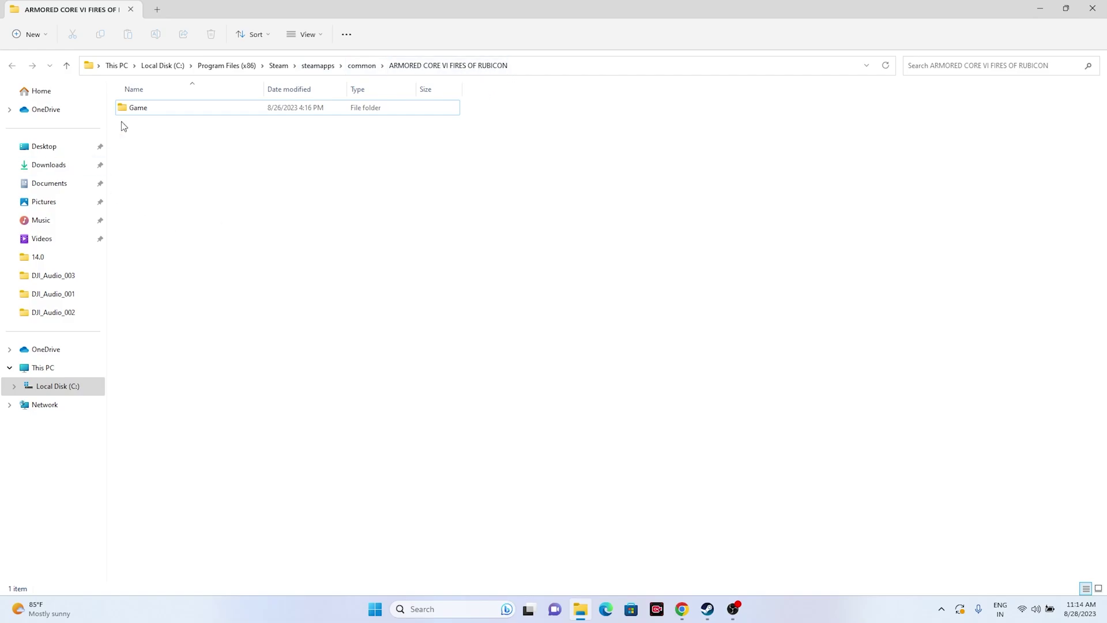
left_click(183, 115)
double_click(158, 110)
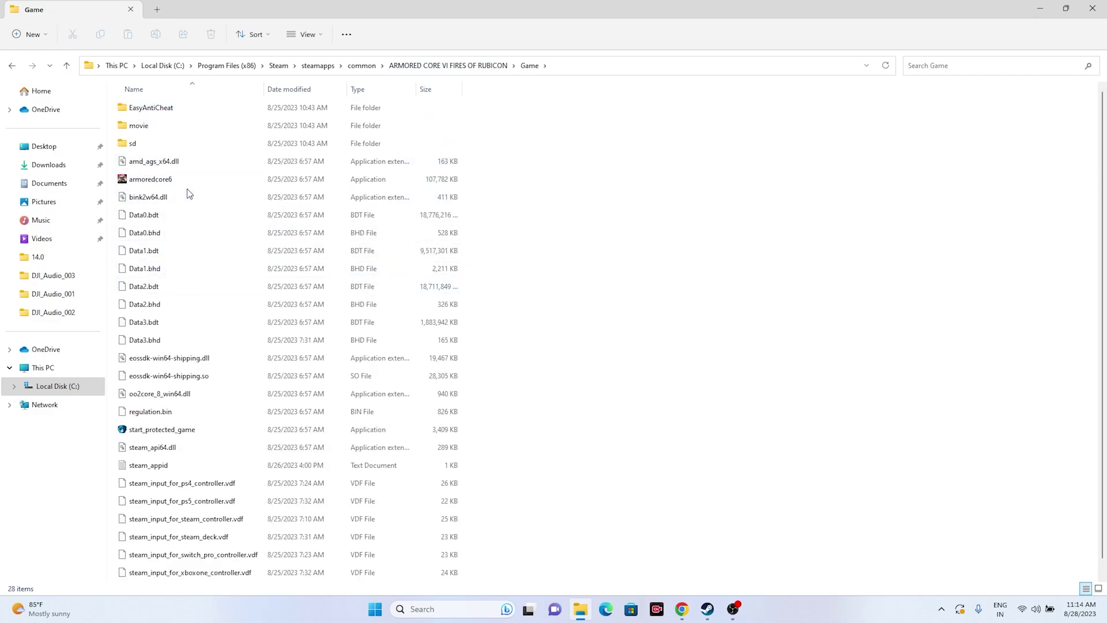
Step: Set the armoredcore6 application to run as an administrator in its compatibility properties and confirm
left_click(179, 183)
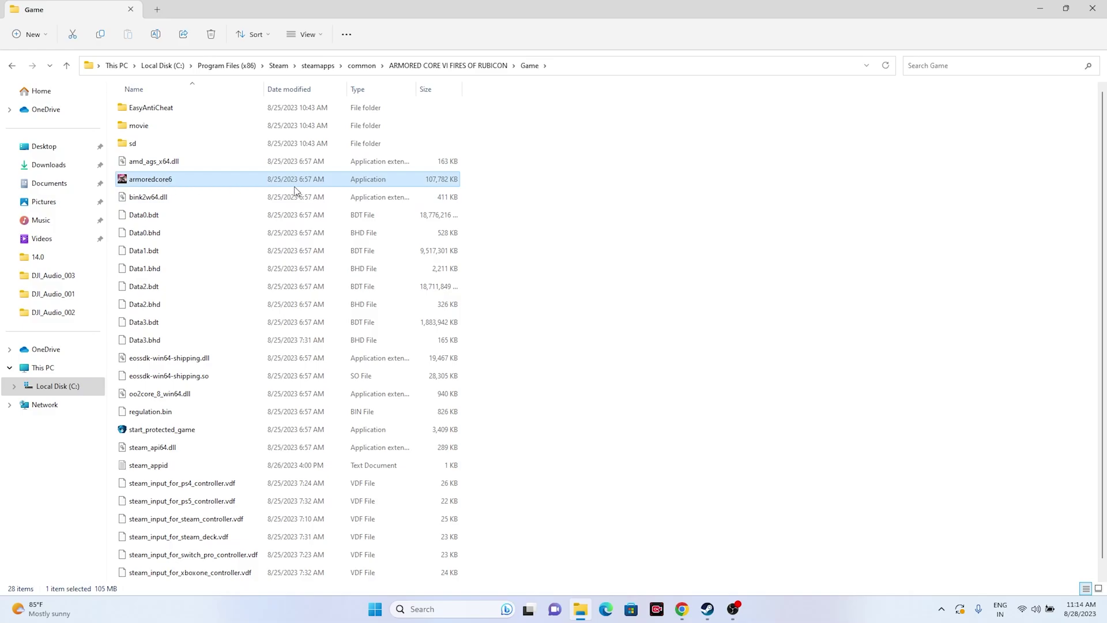
mouse_move(196, 184)
right_click(190, 180)
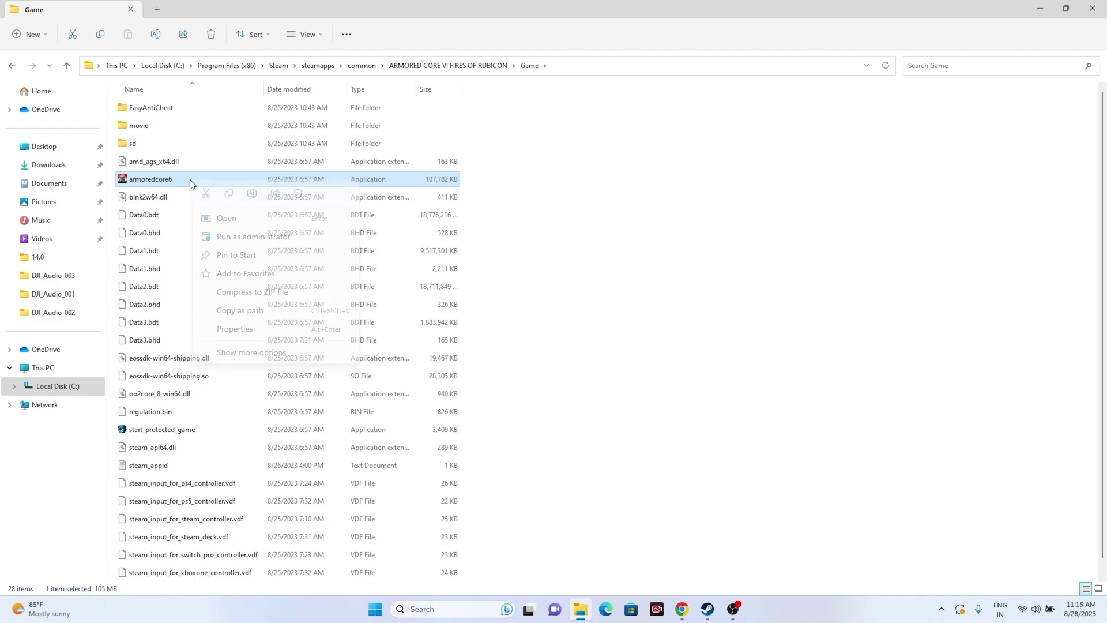
left_click(213, 352)
left_click(269, 341)
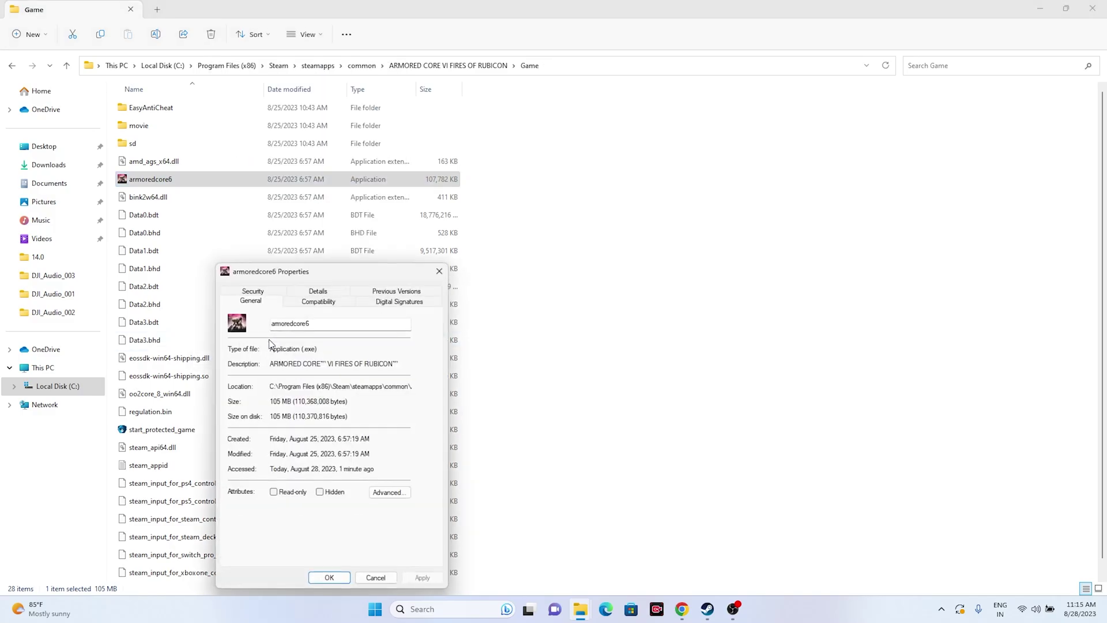
left_click(317, 302)
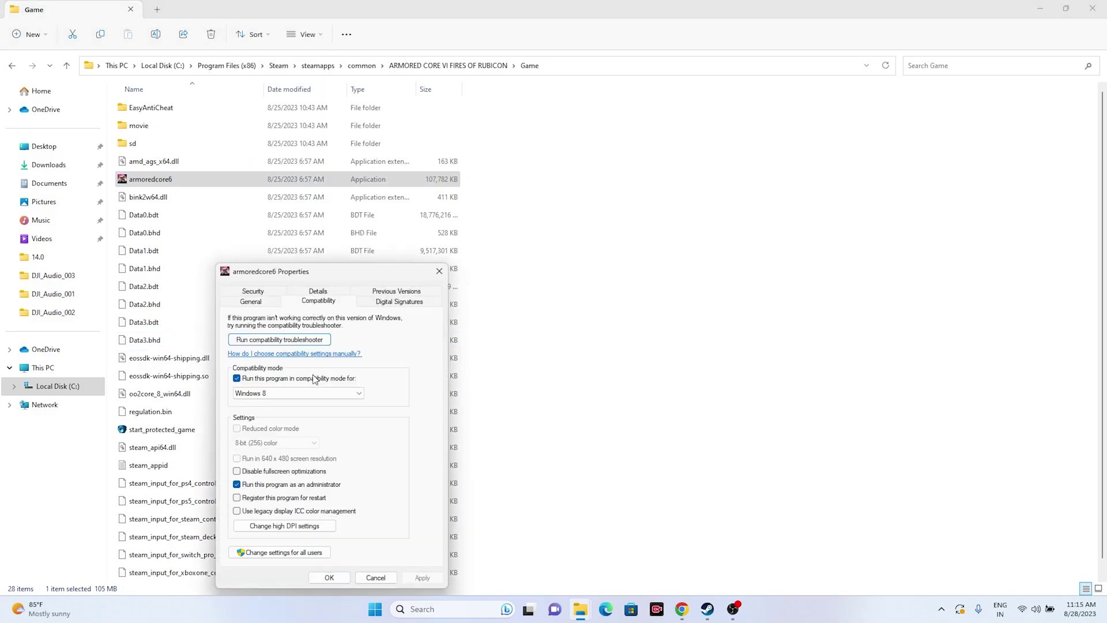
left_click(237, 485)
left_click(422, 578)
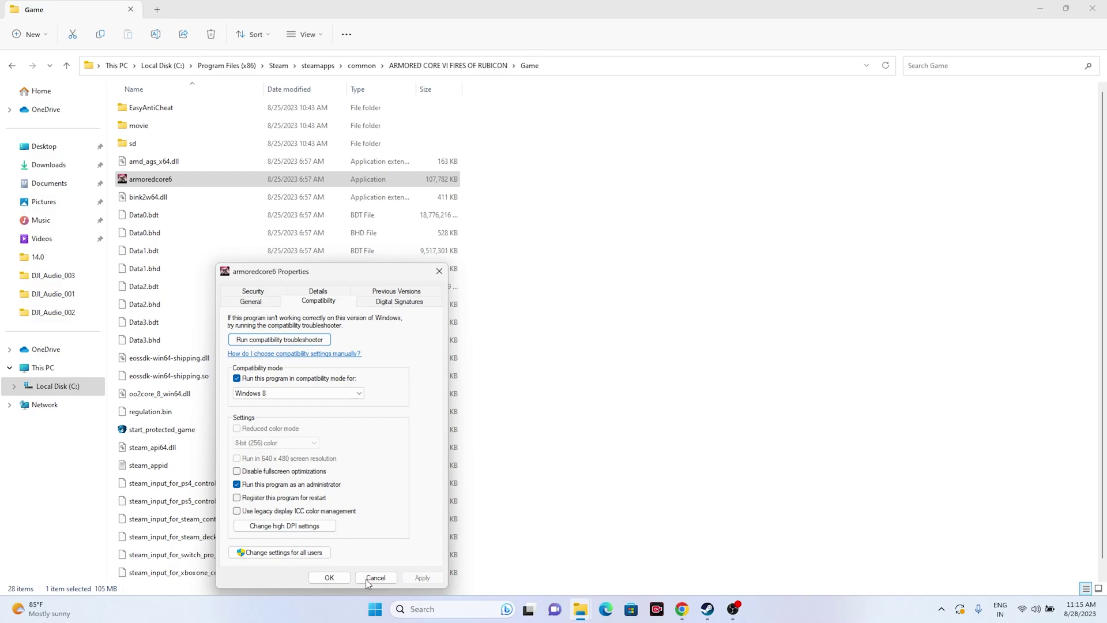
left_click(329, 578)
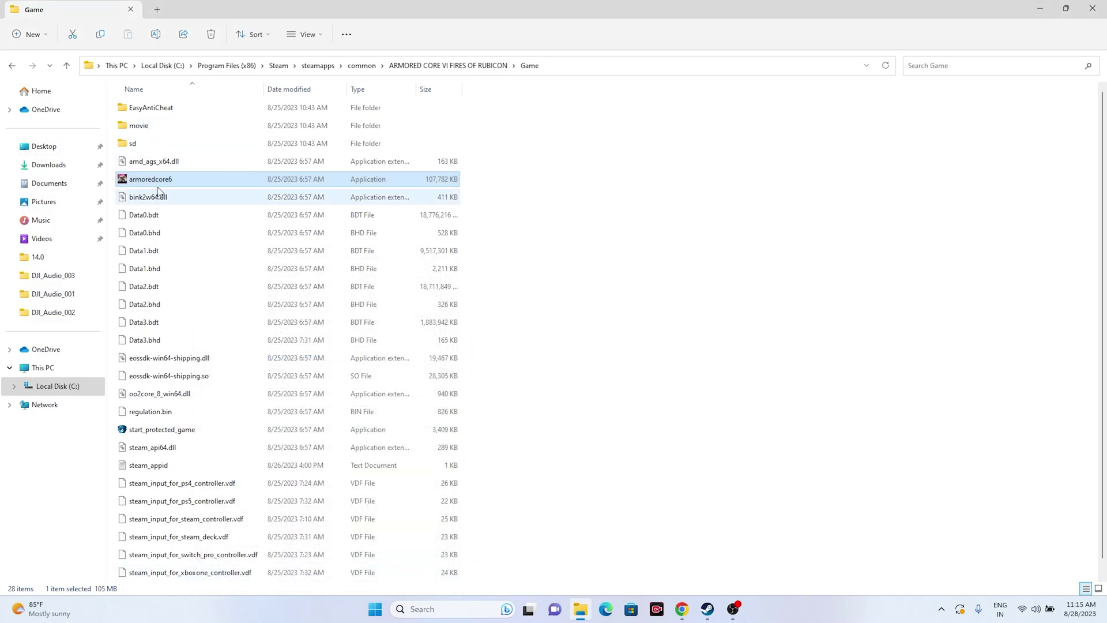
Step: Set the armoredcore6 application to run in compatibility mode for Windows 8 and confirm its properties
right_click(174, 181)
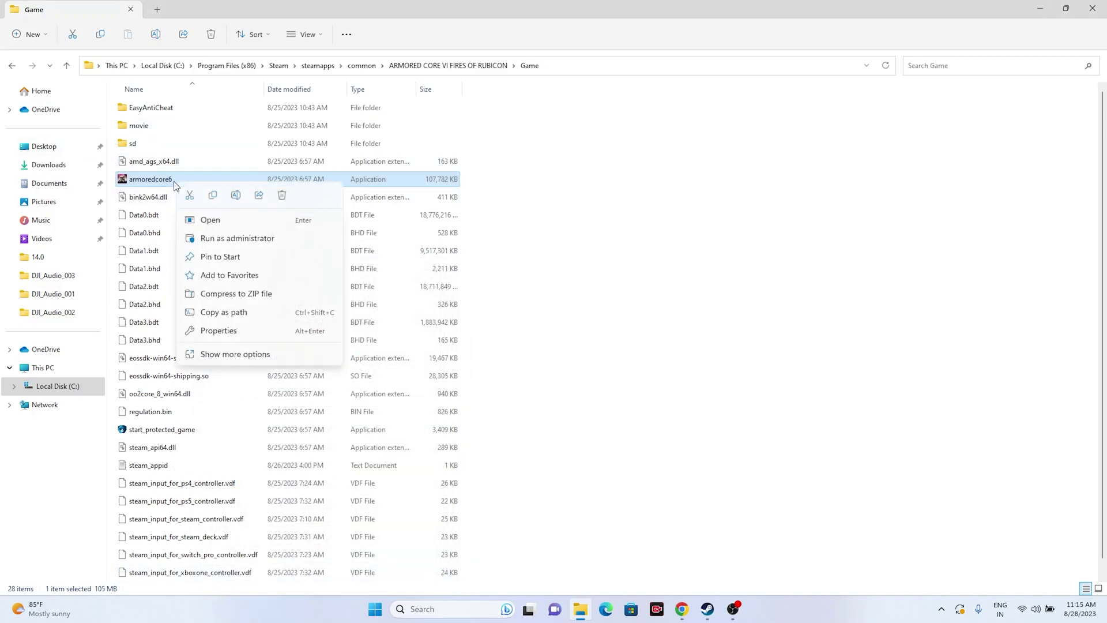
left_click(213, 353)
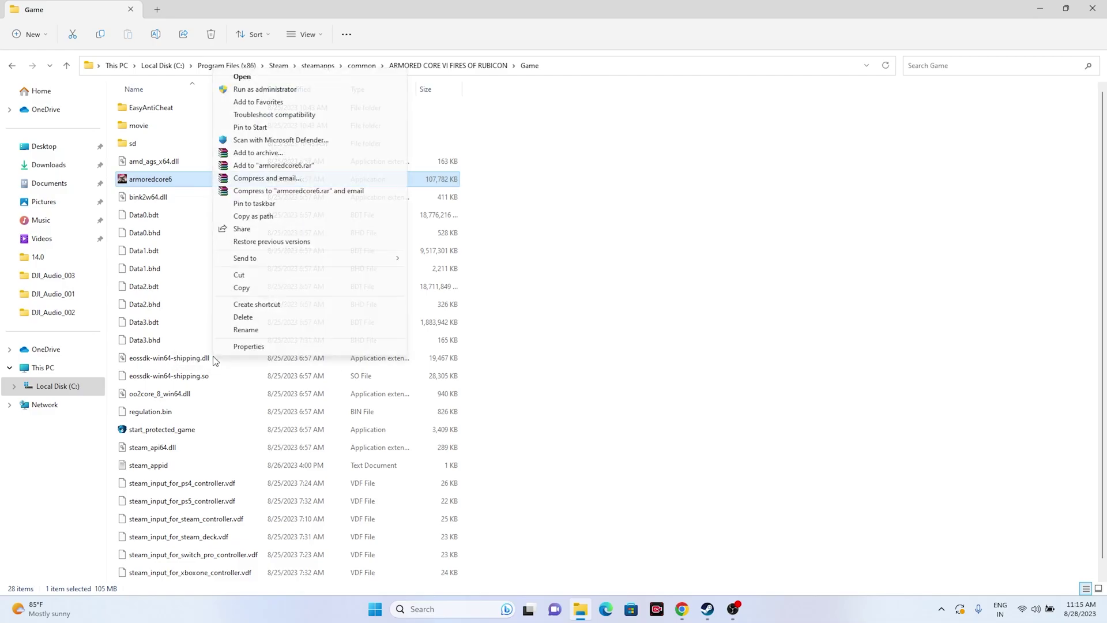
left_click(266, 348)
left_click(311, 302)
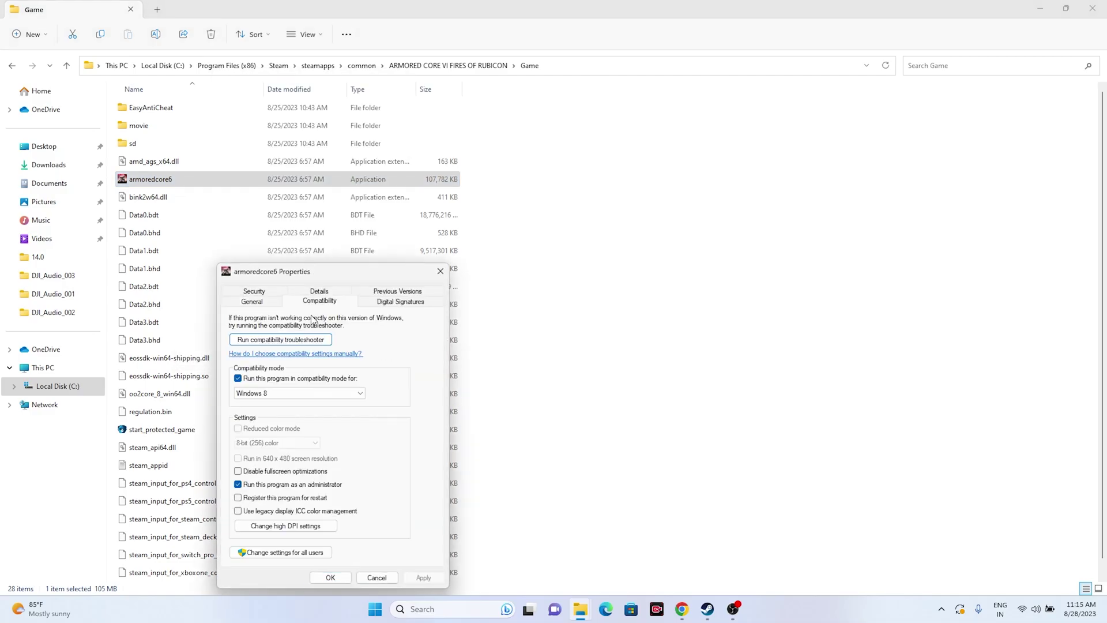
left_click(266, 378)
left_click(238, 378)
left_click(238, 378)
left_click(331, 577)
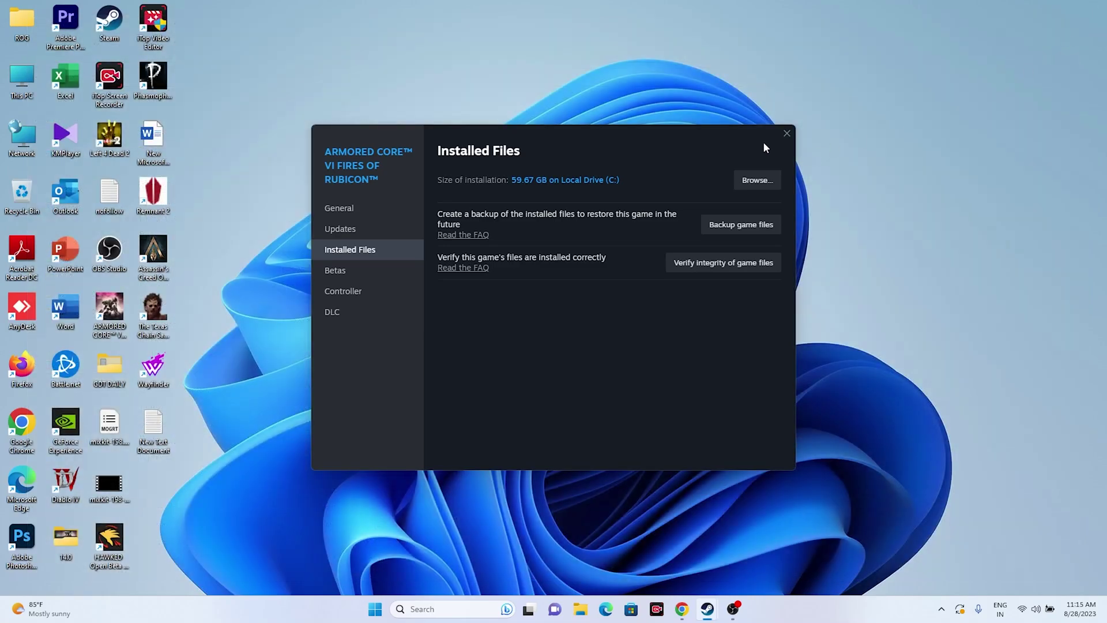
Step: Close the game's properties window in Steam and clear the Steam library away to the desktop
left_click(787, 133)
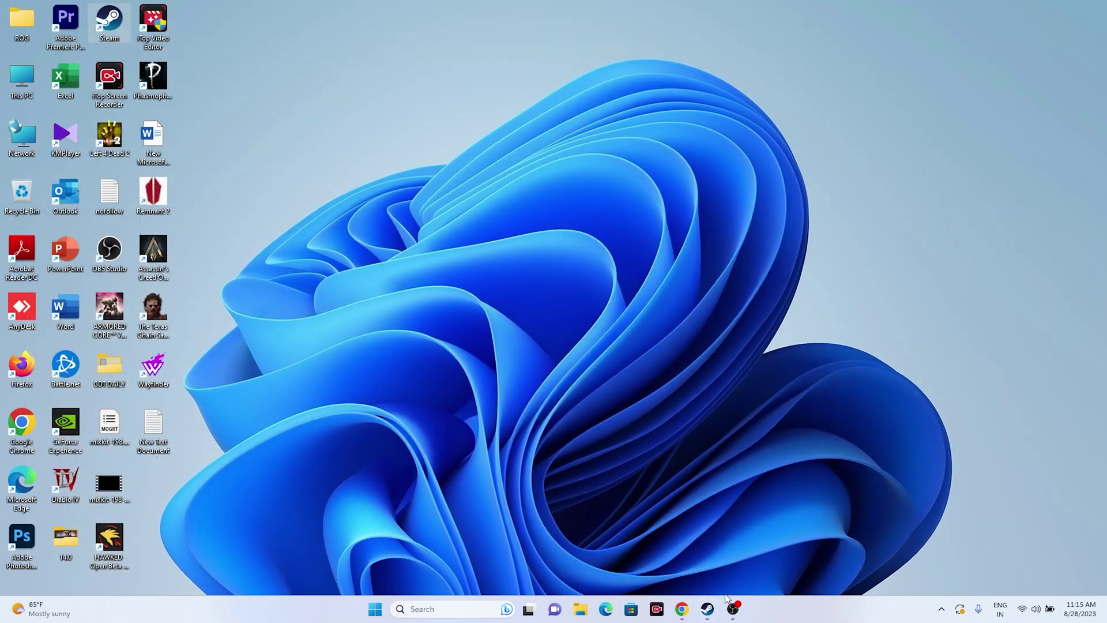
left_click(707, 609)
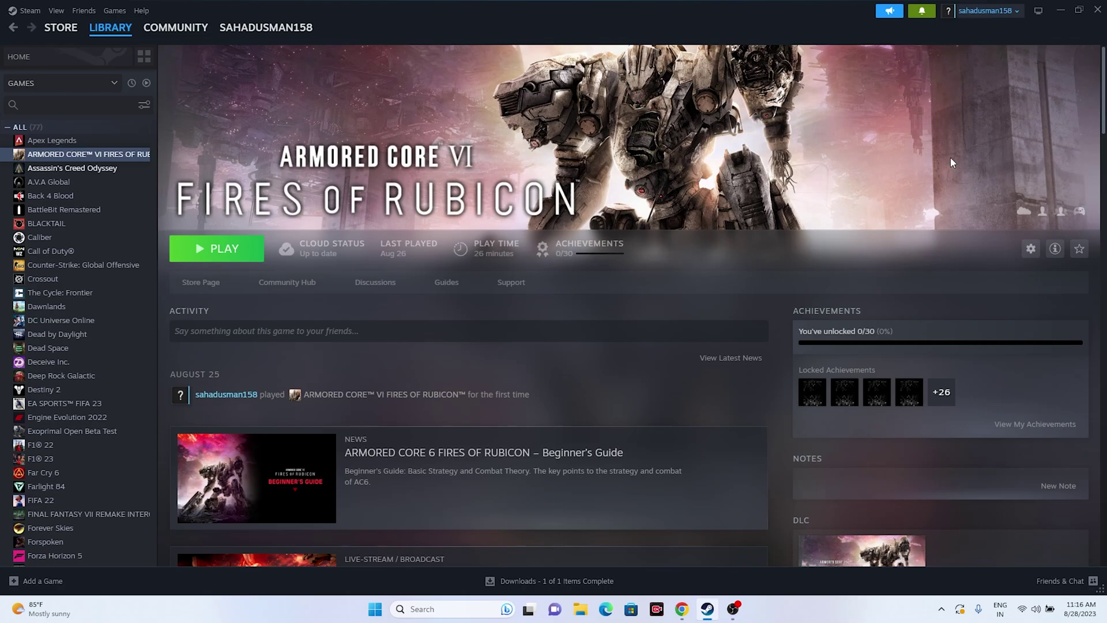
left_click(1053, 8)
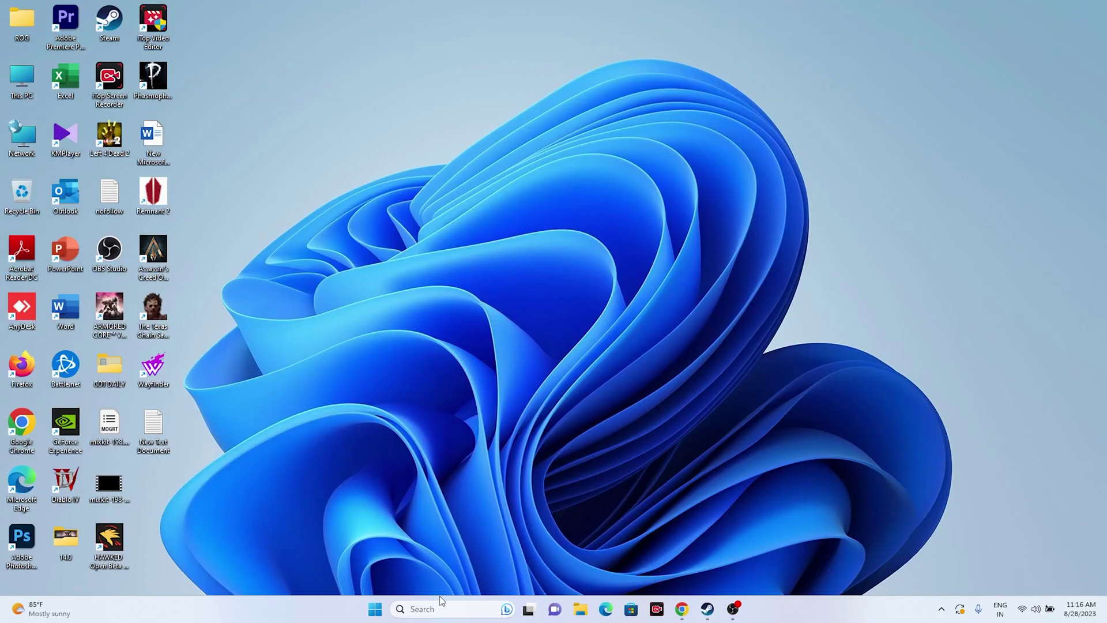
Step: Open the Windows Date & time settings and check the automatic time and time zone options
left_click(422, 609)
left_click(434, 376)
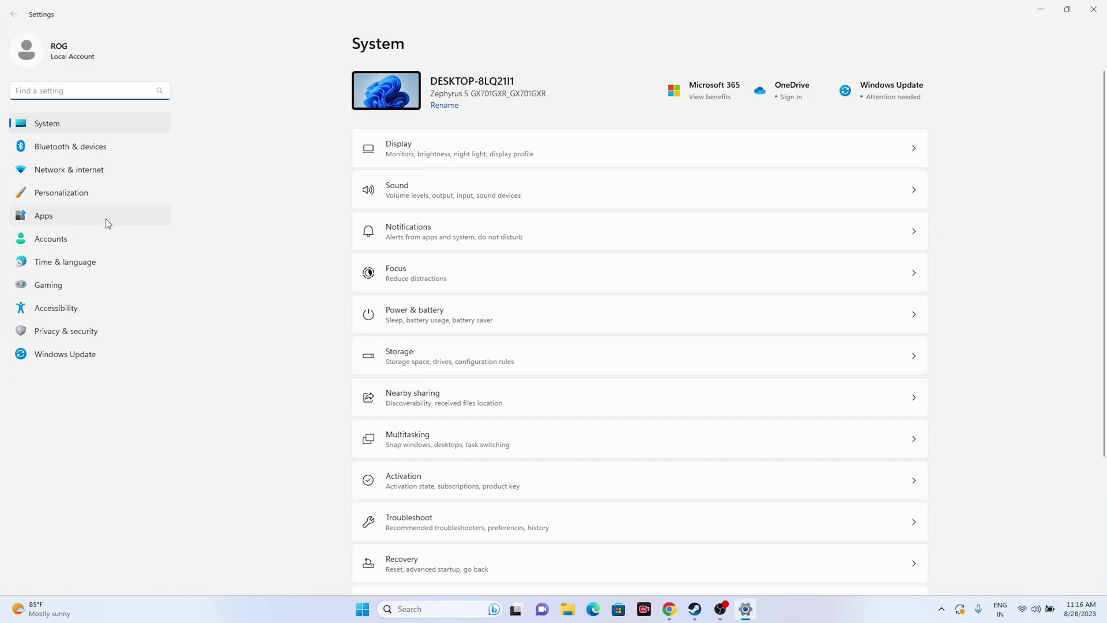
left_click(65, 261)
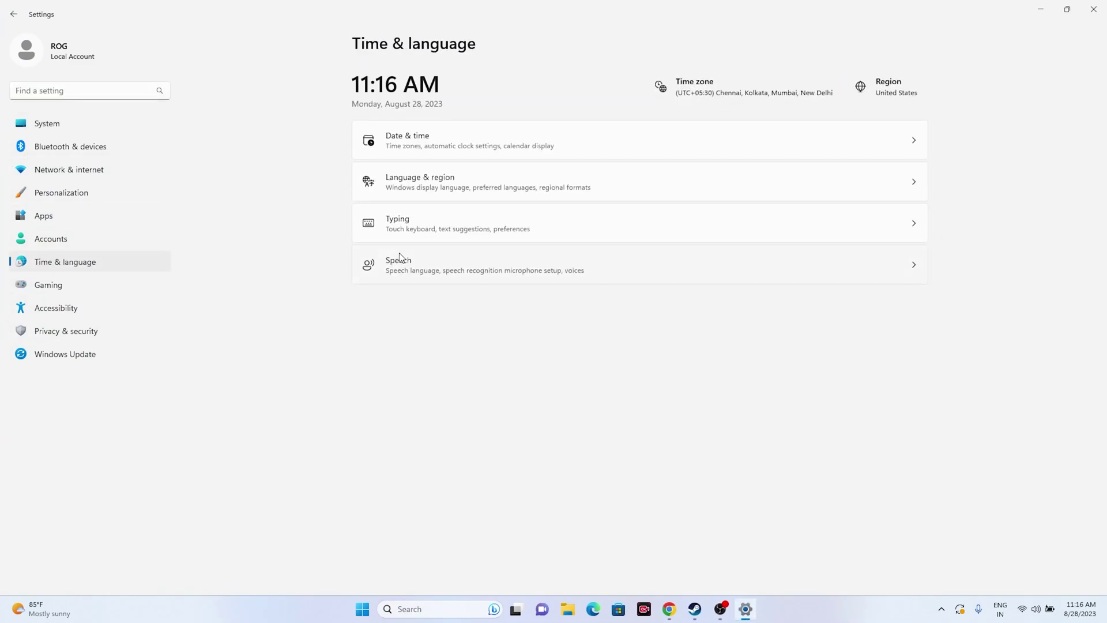
left_click(409, 137)
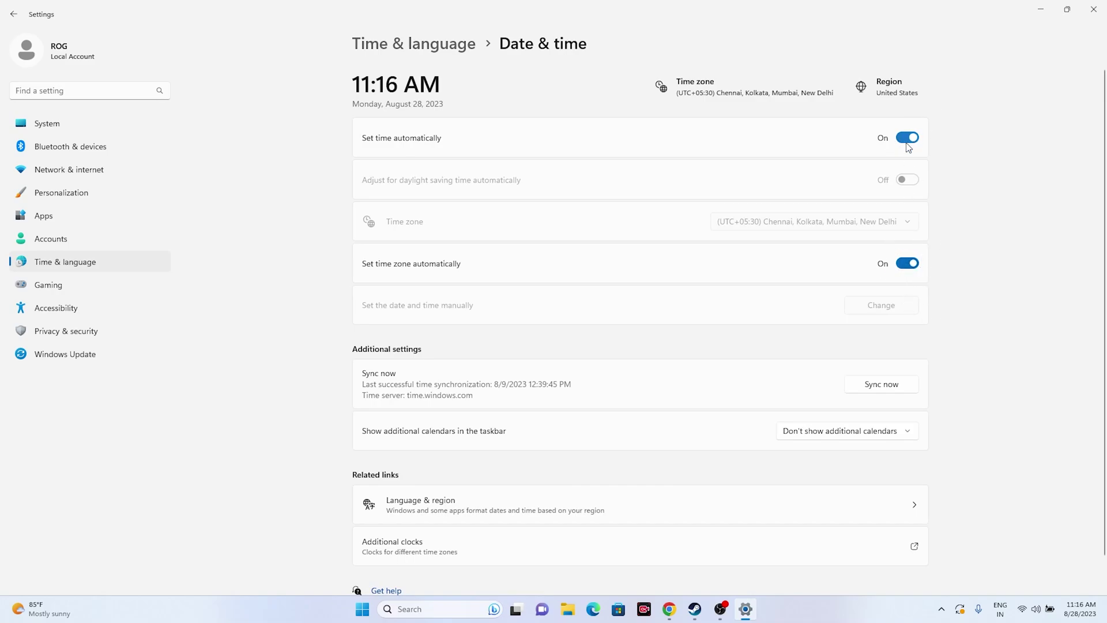
Step: Examine the Country or region choices in the Language & region settings and close Settings without changing them
left_click(14, 15)
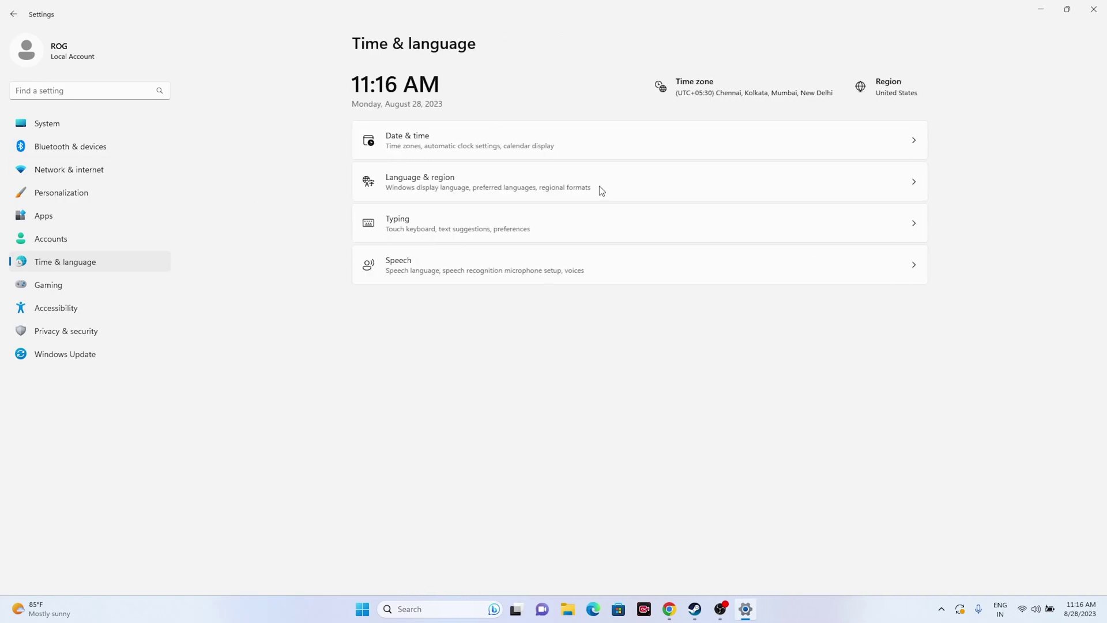
left_click(464, 181)
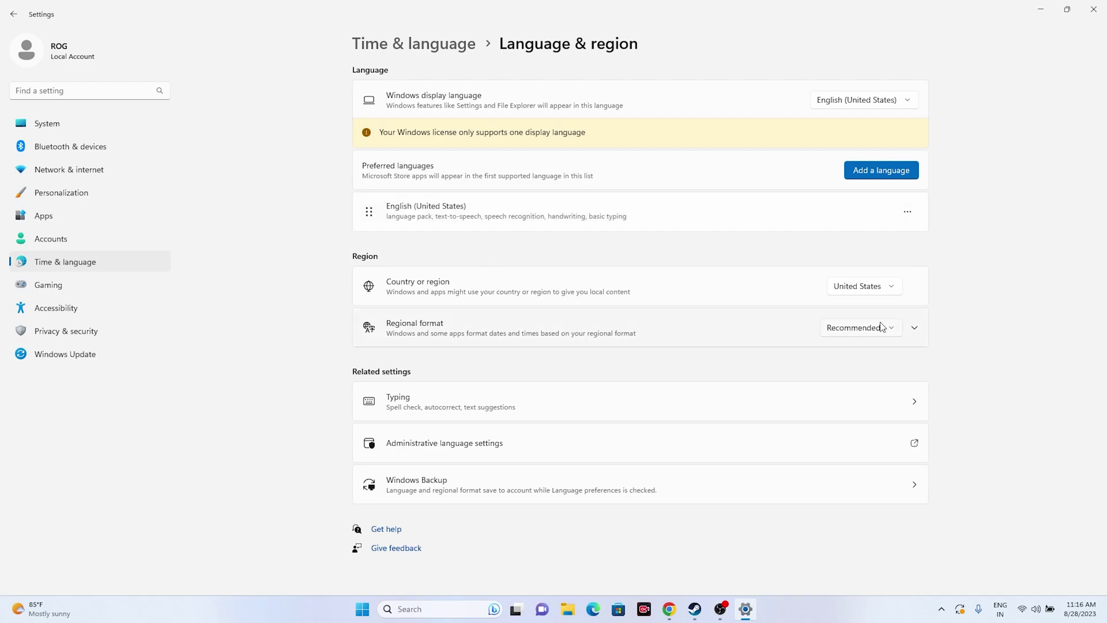
left_click(898, 291)
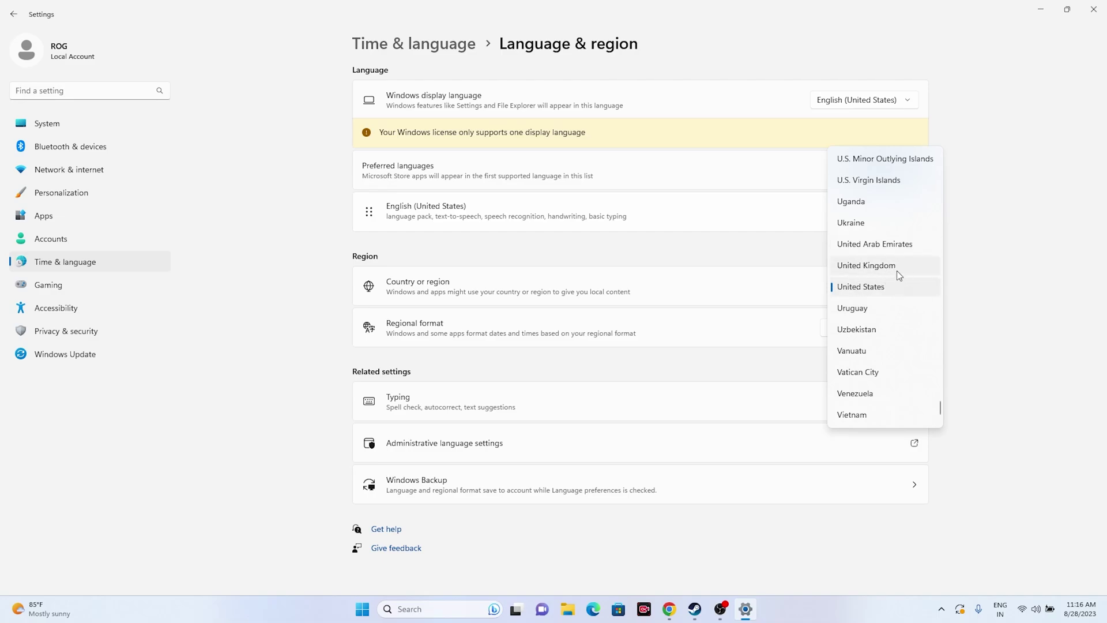
left_click(984, 267)
left_click(1104, 6)
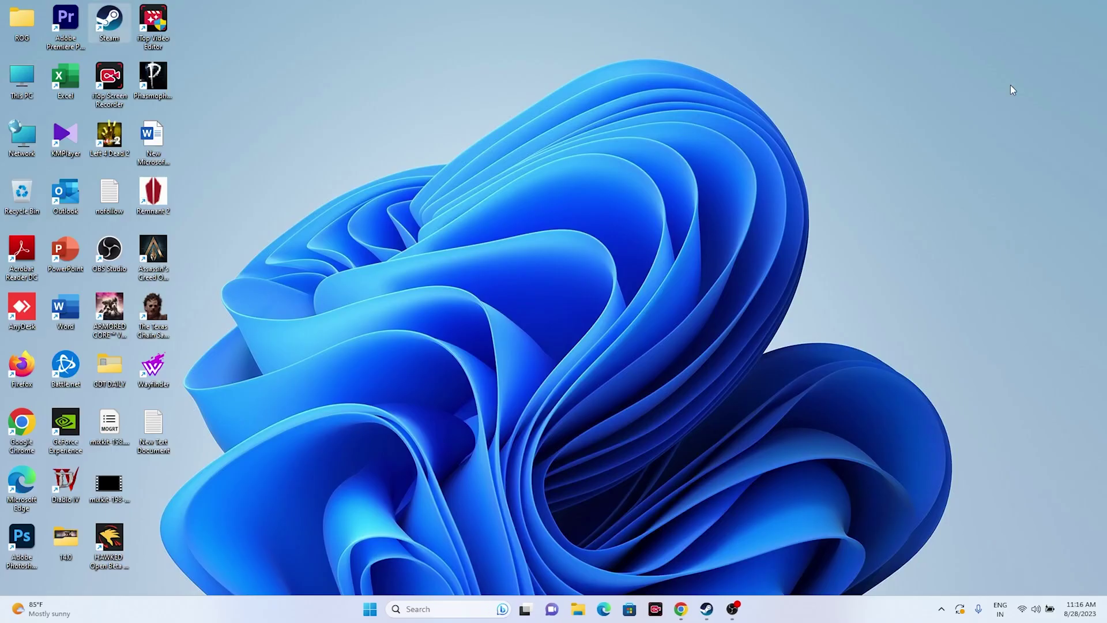
Step: Look through the game folders in Documents in File Explorer and close the window
left_click(707, 609)
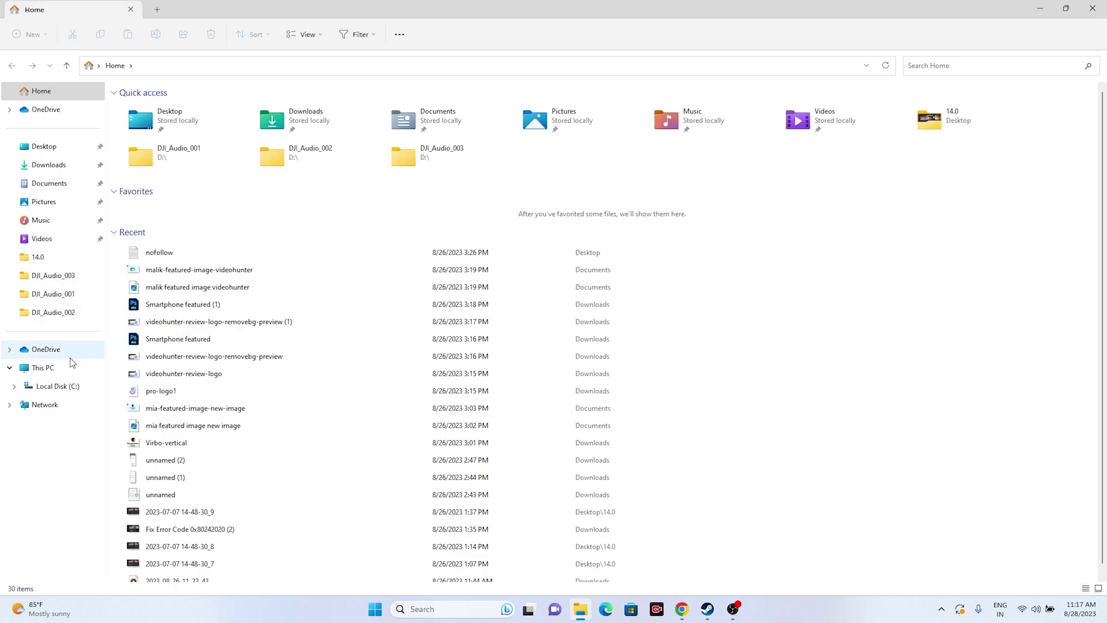
left_click(61, 367)
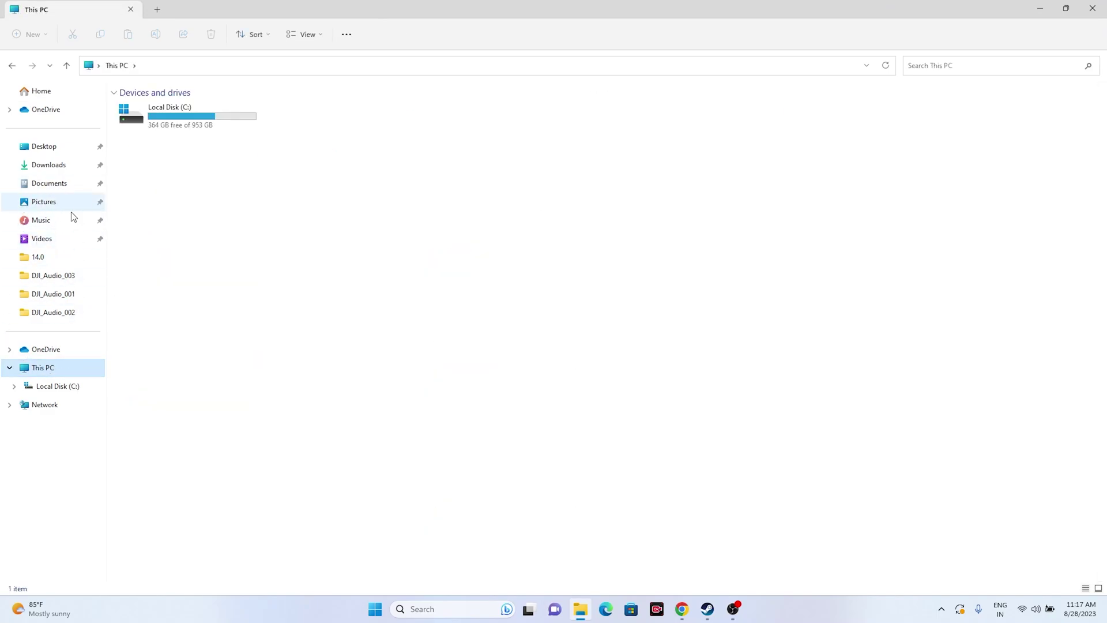
left_click(57, 191)
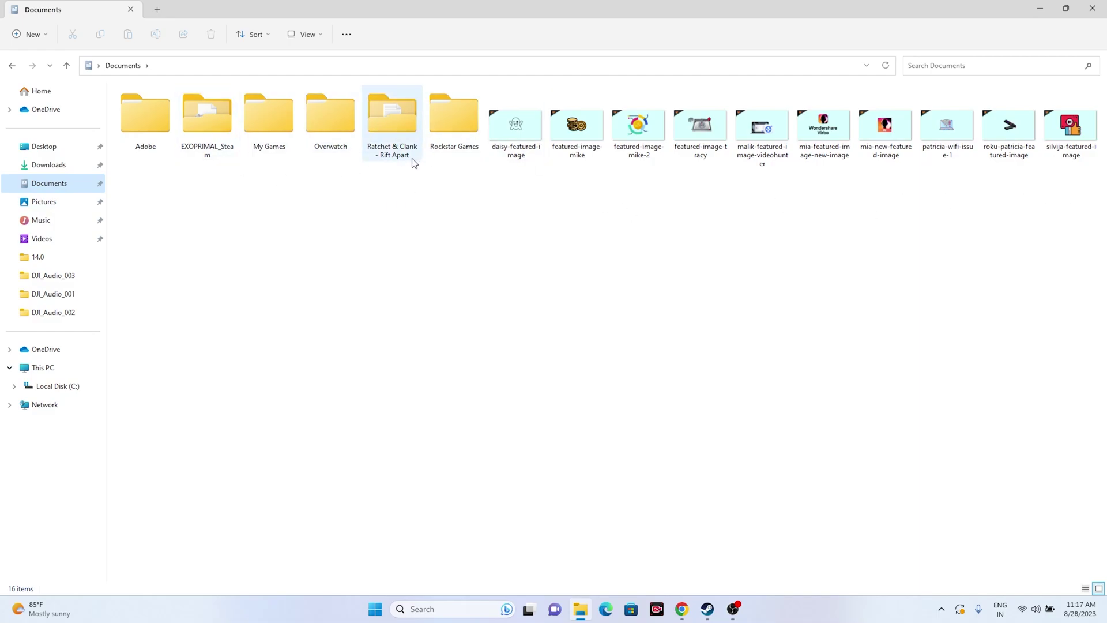
mouse_move(397, 153)
left_click(1093, 8)
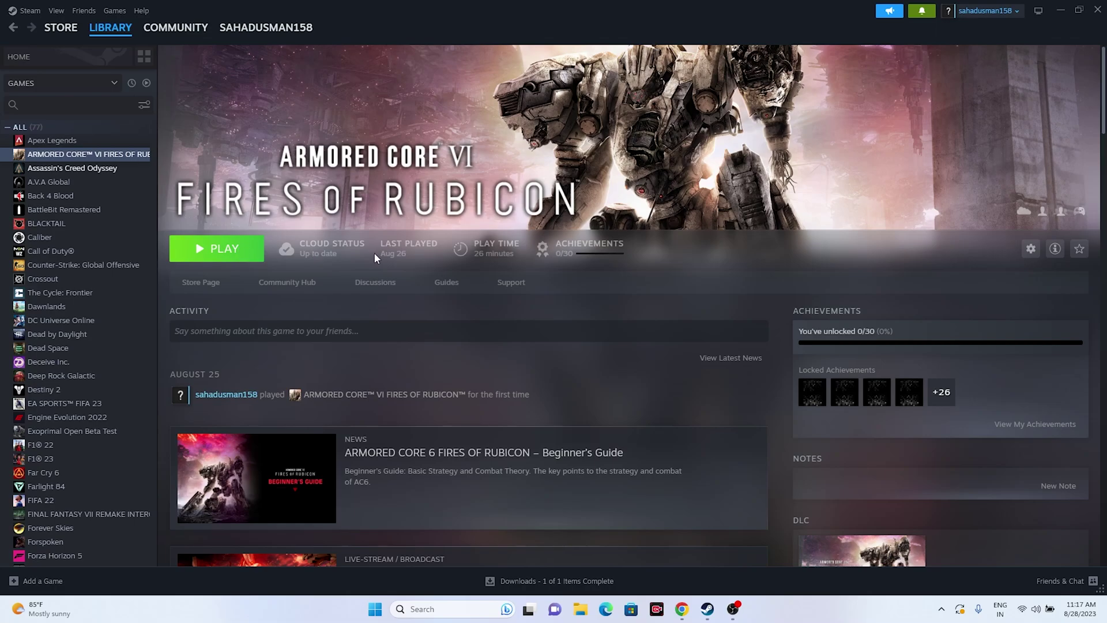
Step: Clear Steam away and open the Windows Defender Firewall list of allowed apps through Control Panel's System and Security section
left_click(1059, 11)
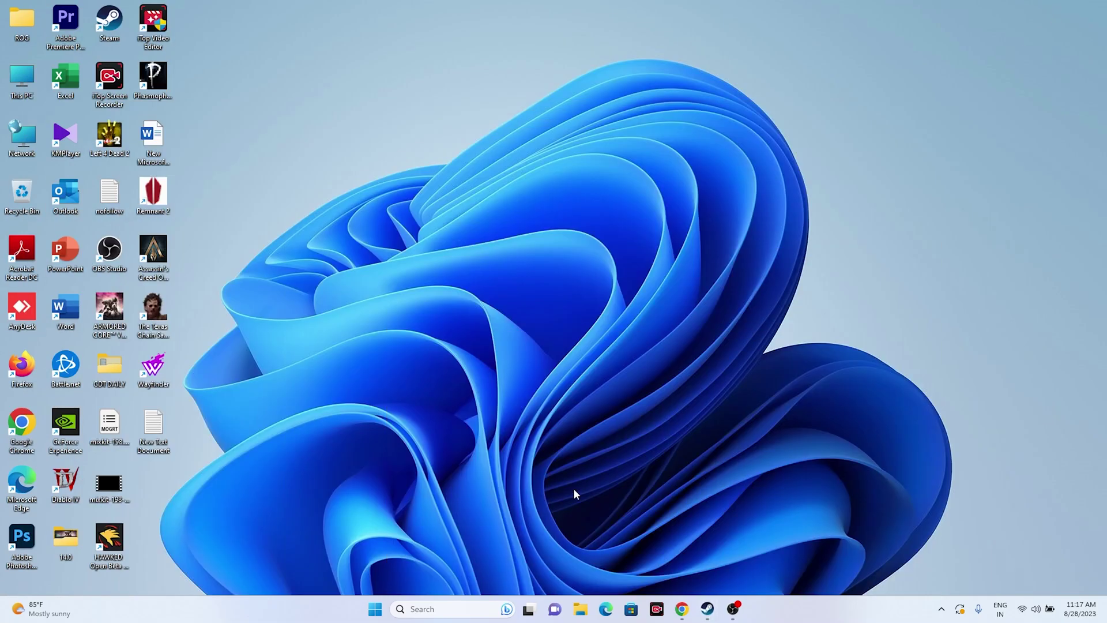
left_click(443, 606)
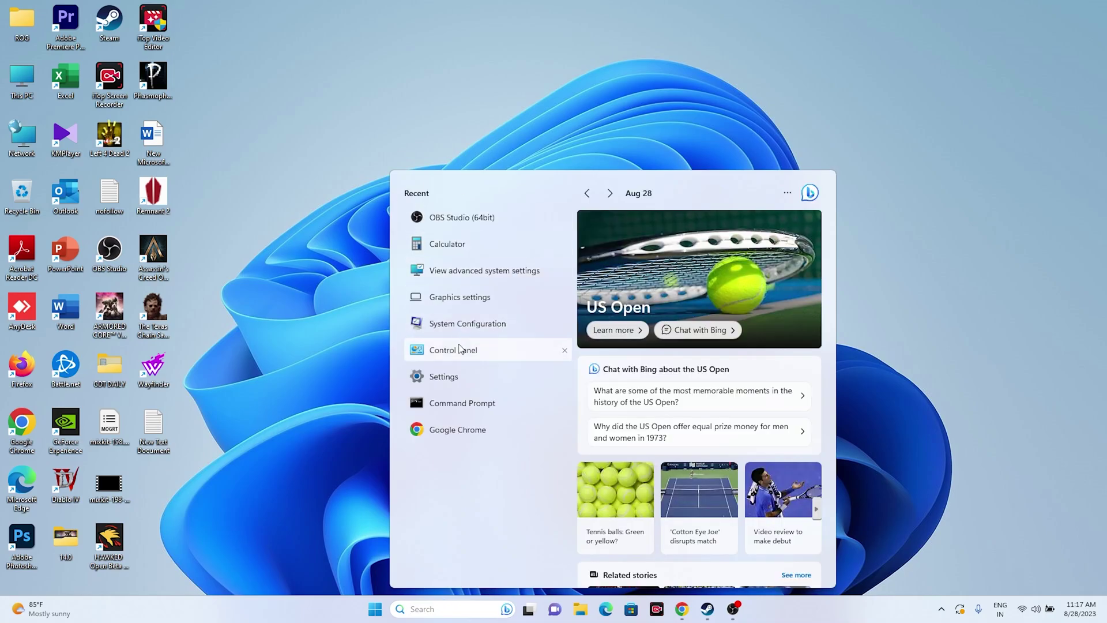
left_click(453, 350)
left_click(436, 94)
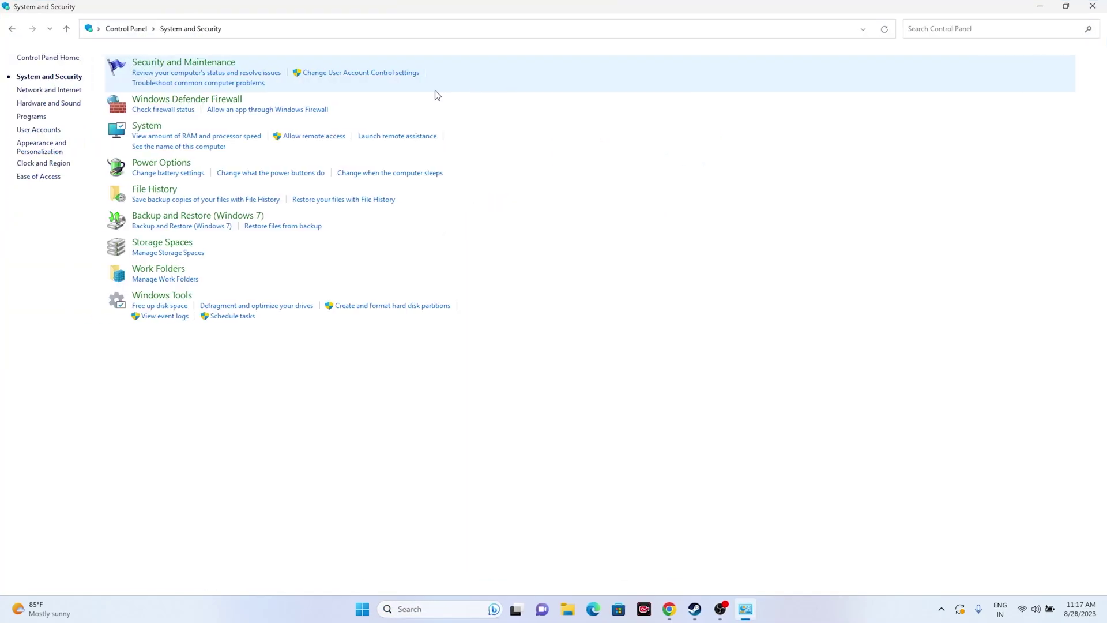
left_click(228, 109)
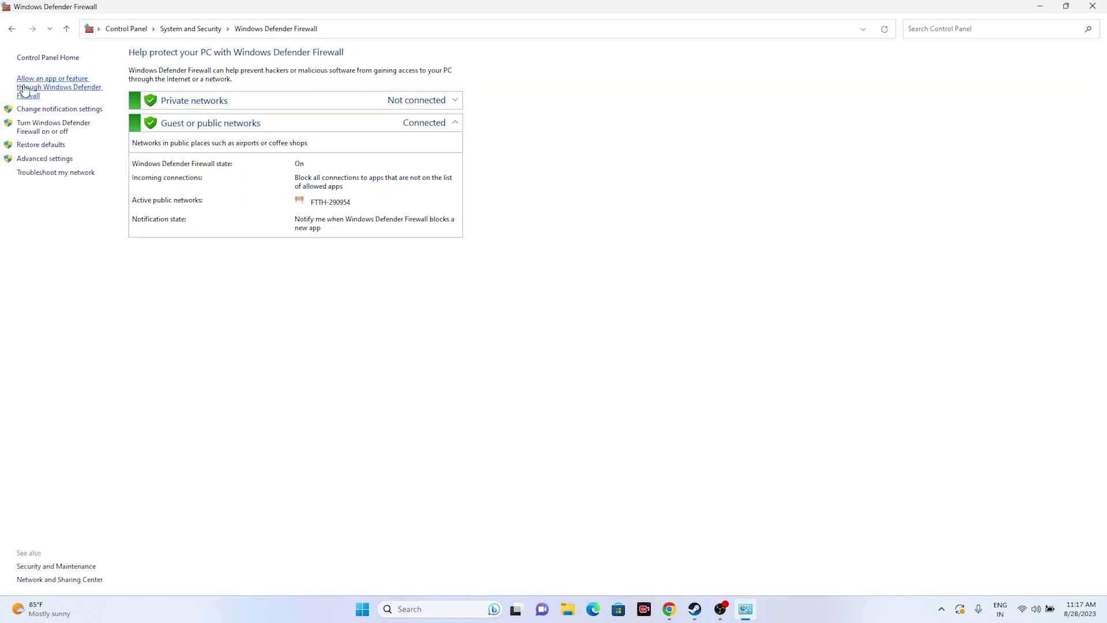
left_click(25, 90)
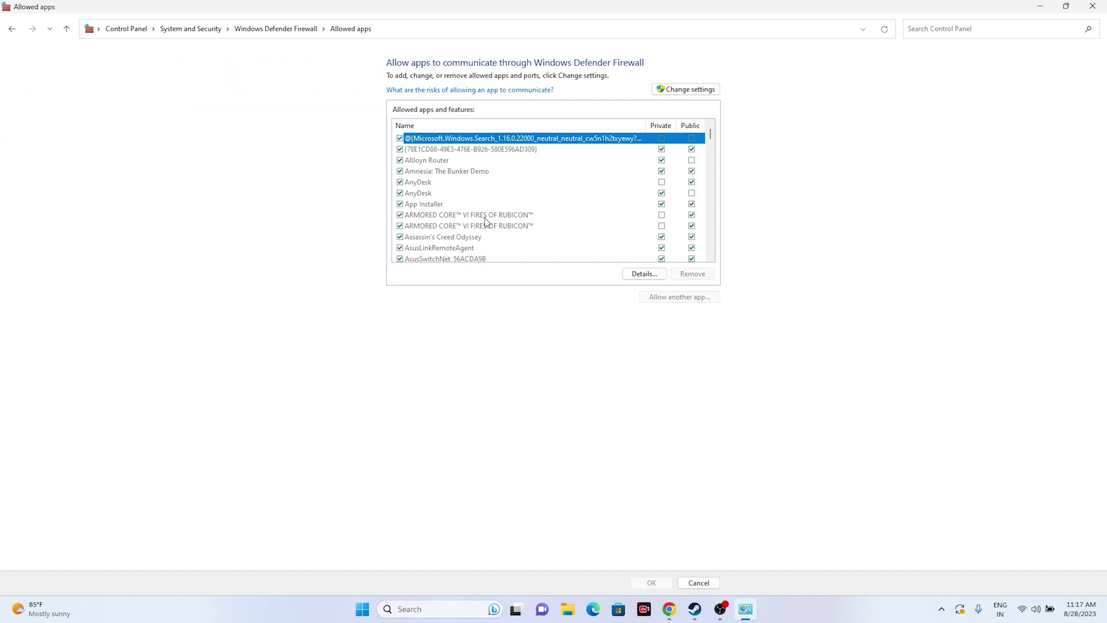
Step: Try to allow the ARMORED CORE VI FIRES OF RUBICON entries on private networks and unlock the allowed apps list for changes
left_click(664, 218)
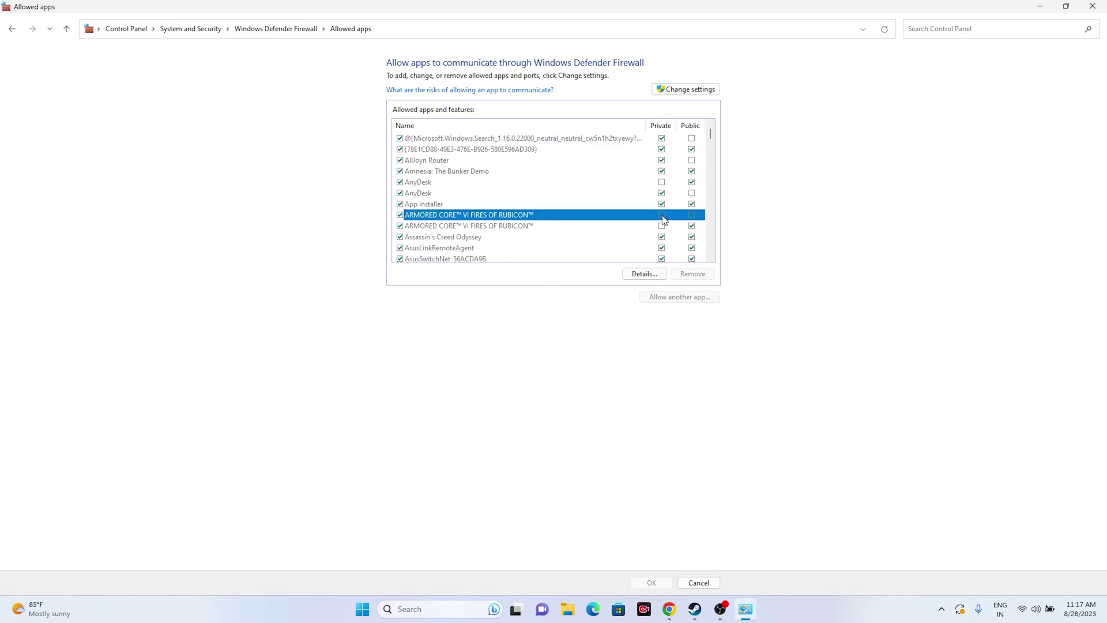
double_click(663, 219)
left_click(637, 347)
left_click(663, 228)
left_click(664, 218)
left_click(684, 90)
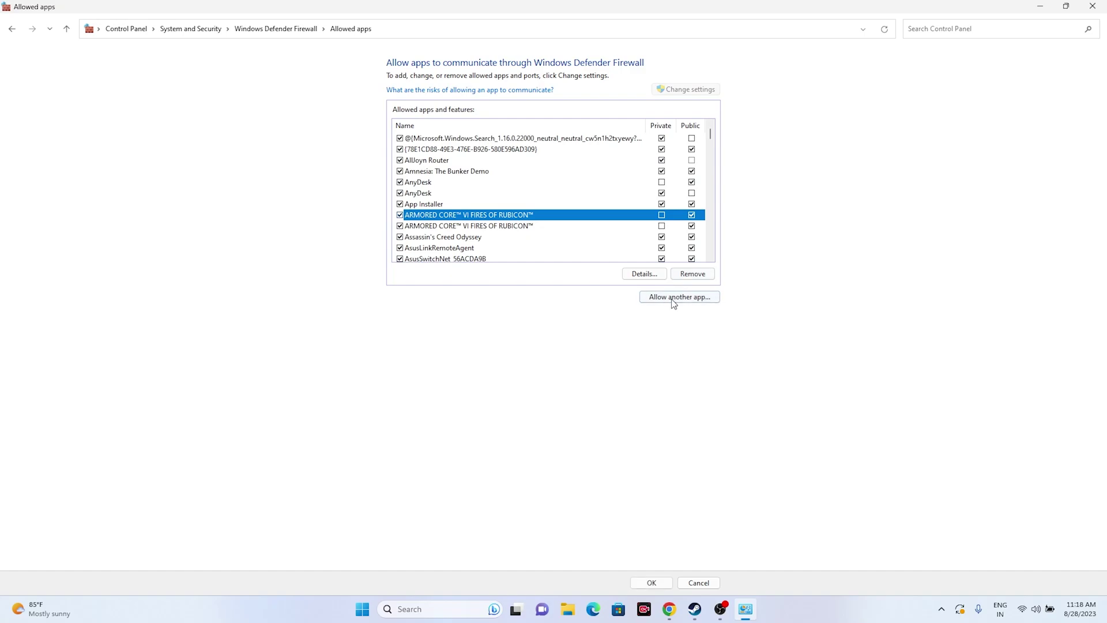
Step: Start adding another allowed app and browse to Program Files (x86) > Steam > steamapps > common on Local Disk (C:)
left_click(673, 298)
left_click(637, 359)
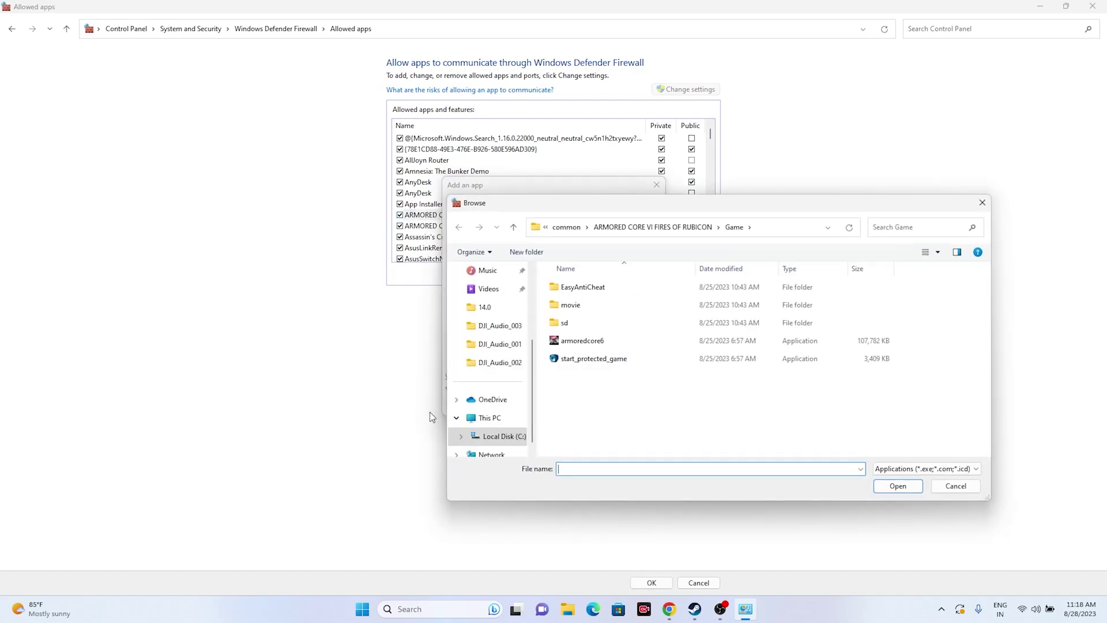
left_click(490, 417)
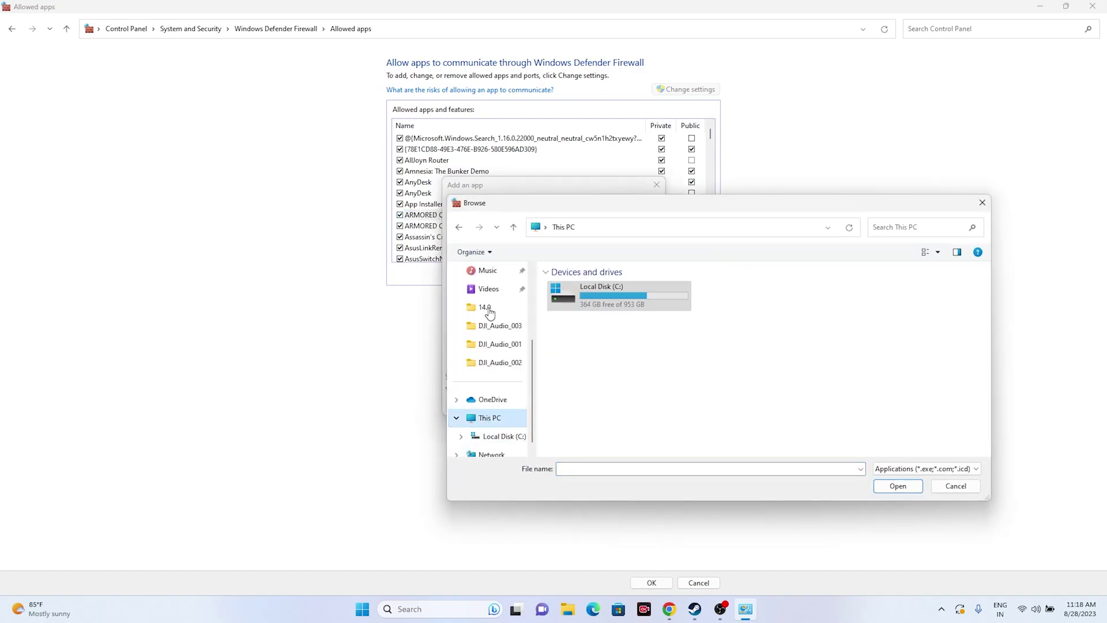
double_click(600, 296)
double_click(598, 377)
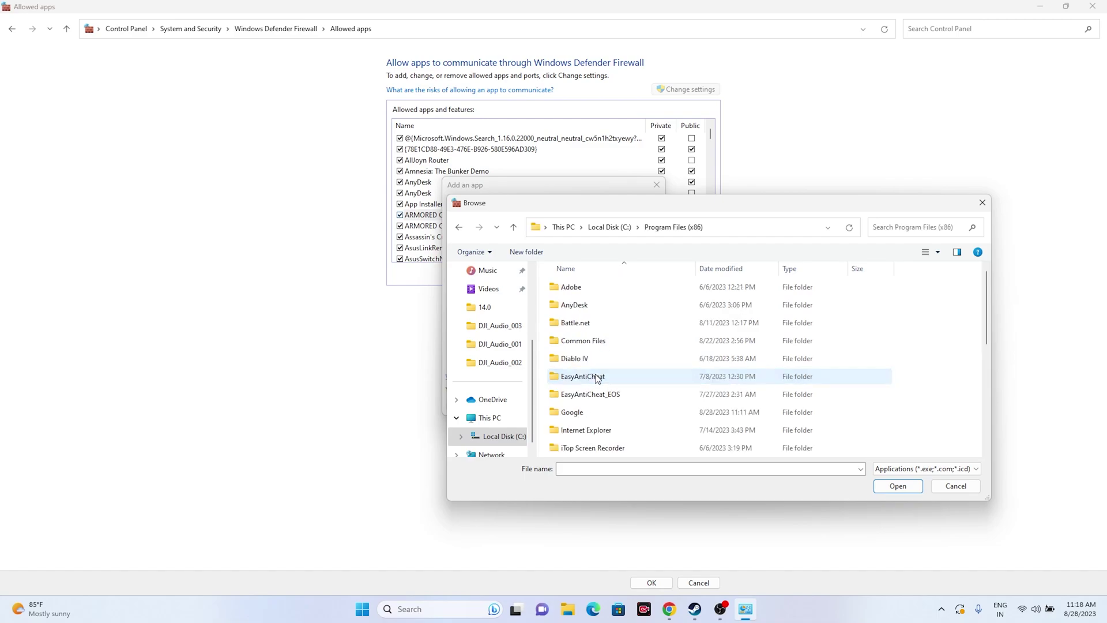
scroll(596, 377, "down", 5)
double_click(594, 313)
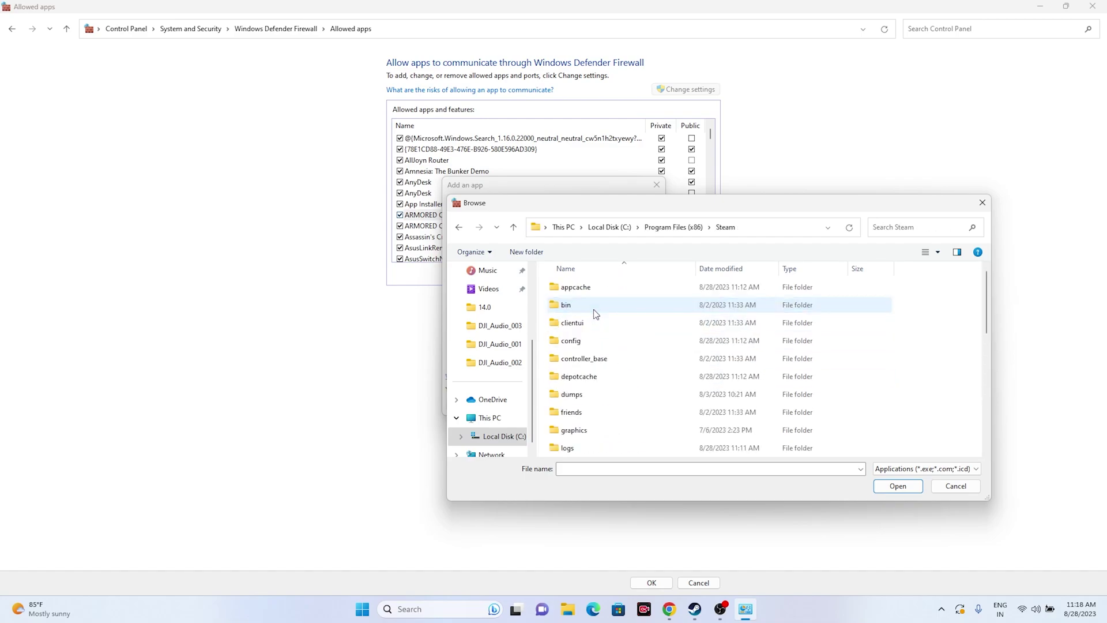
scroll(596, 313, "down", 10)
double_click(597, 304)
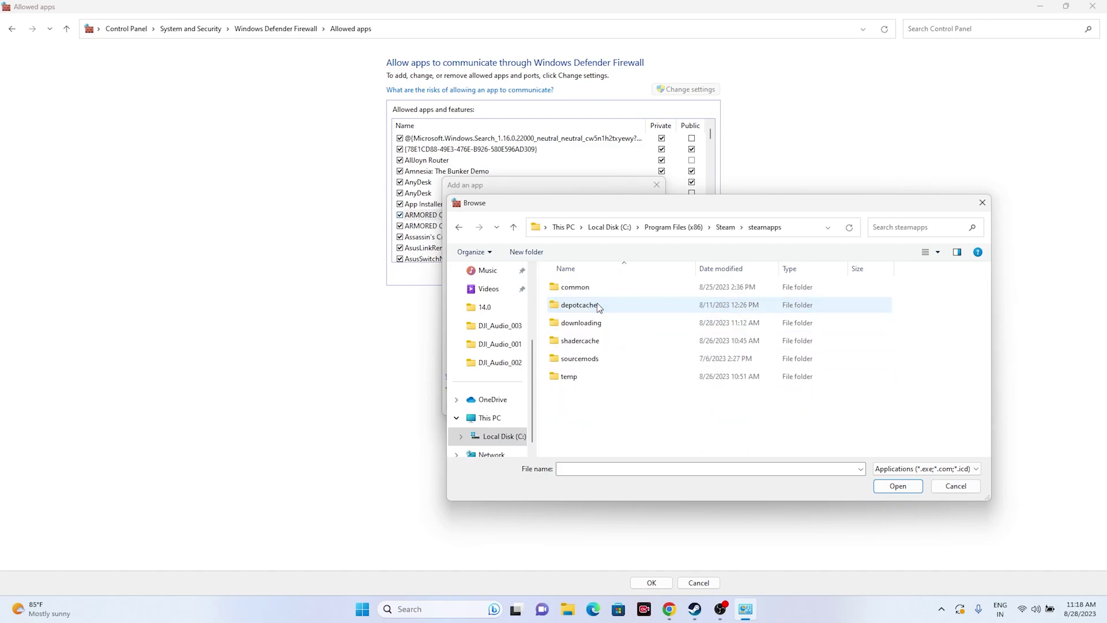
double_click(595, 290)
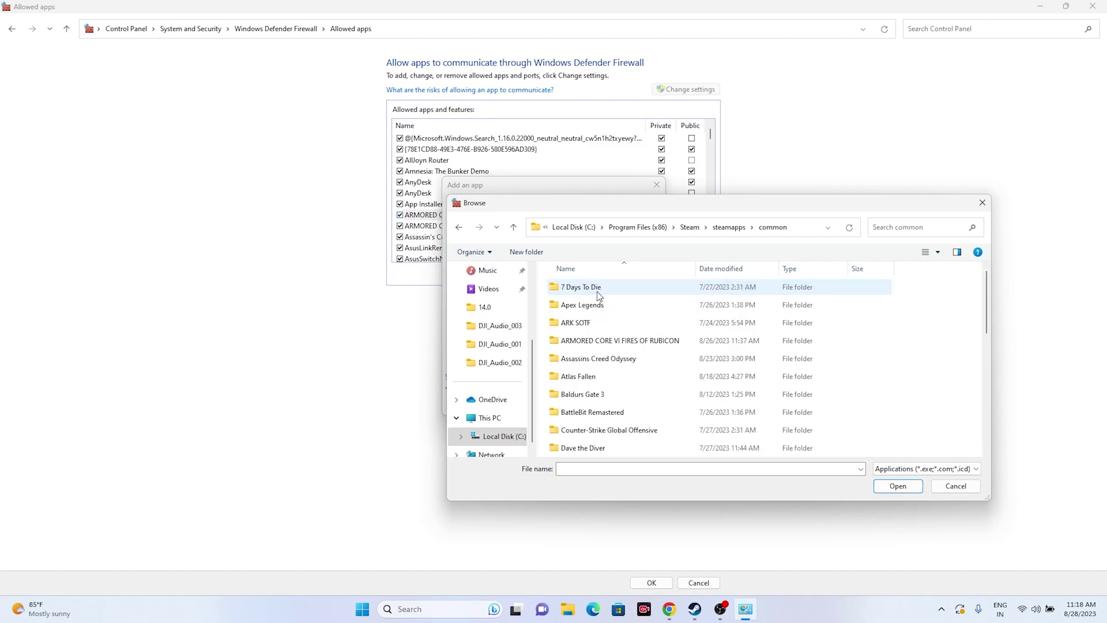
Step: Try to add armoredcore6 from the ARMORED CORE VI FIRES OF RUBICON Game folder to the firewall's allowed apps and close Control Panel
double_click(599, 345)
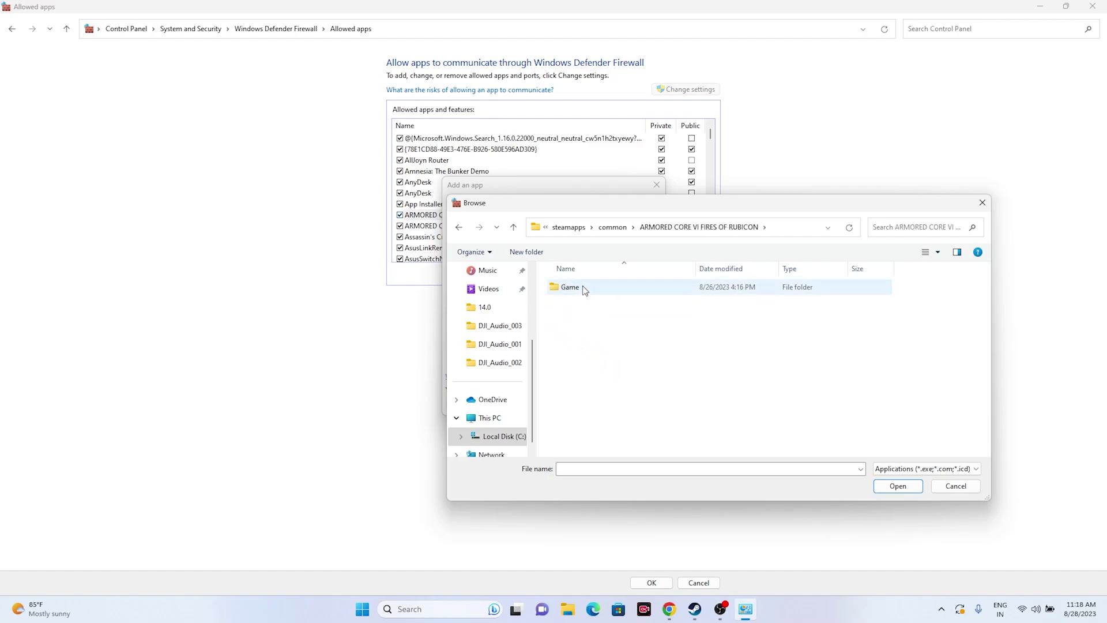
double_click(585, 290)
left_click(584, 341)
left_click(904, 491)
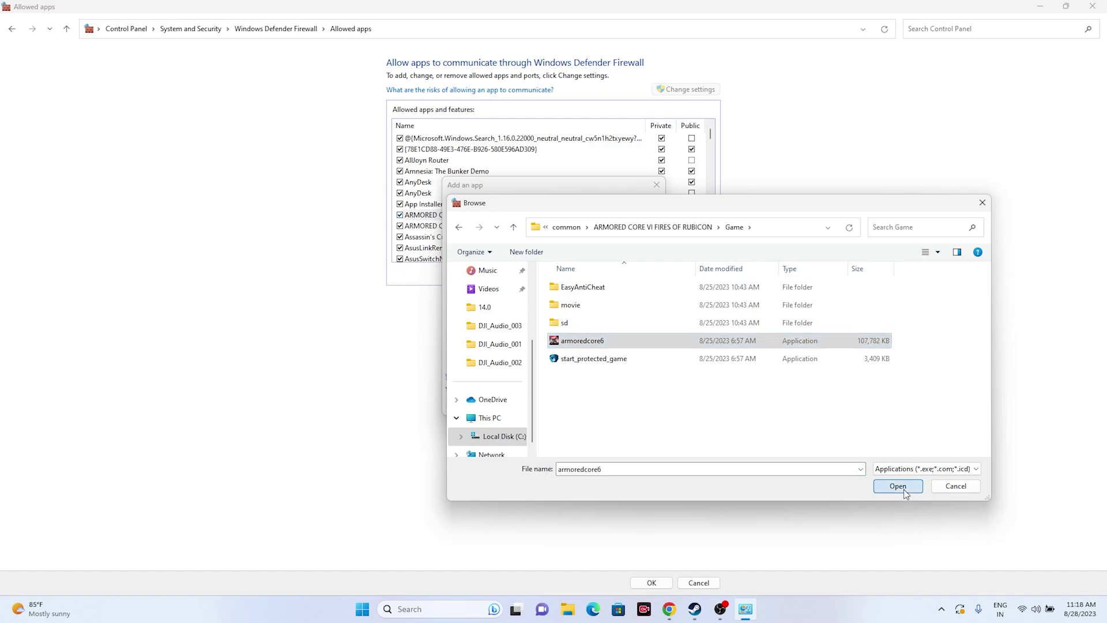
left_click(595, 405)
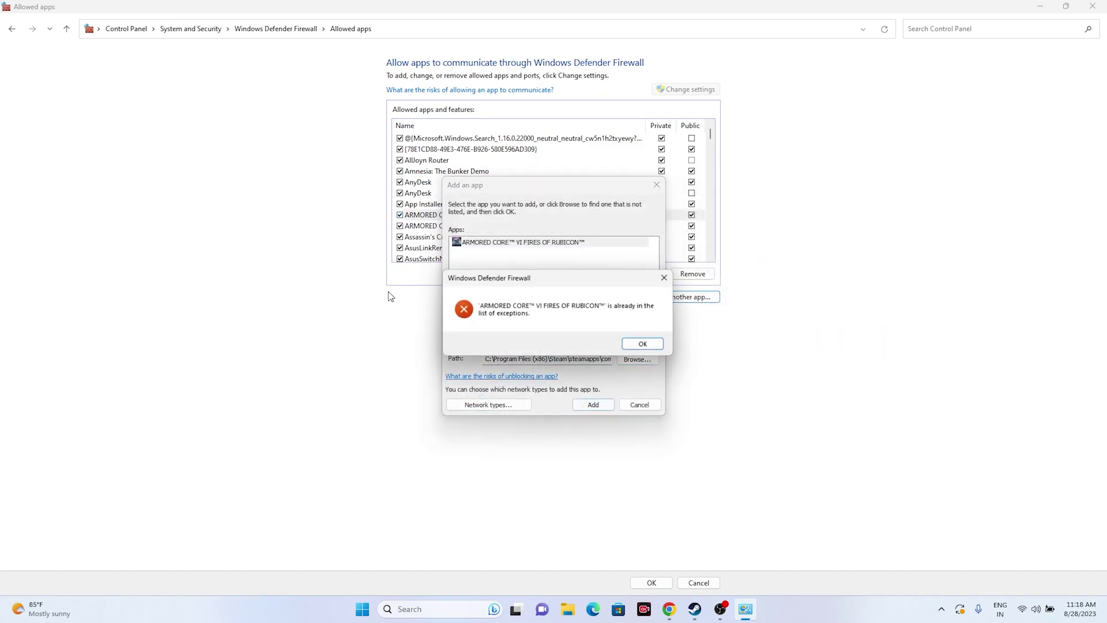
left_click(646, 344)
left_click(658, 183)
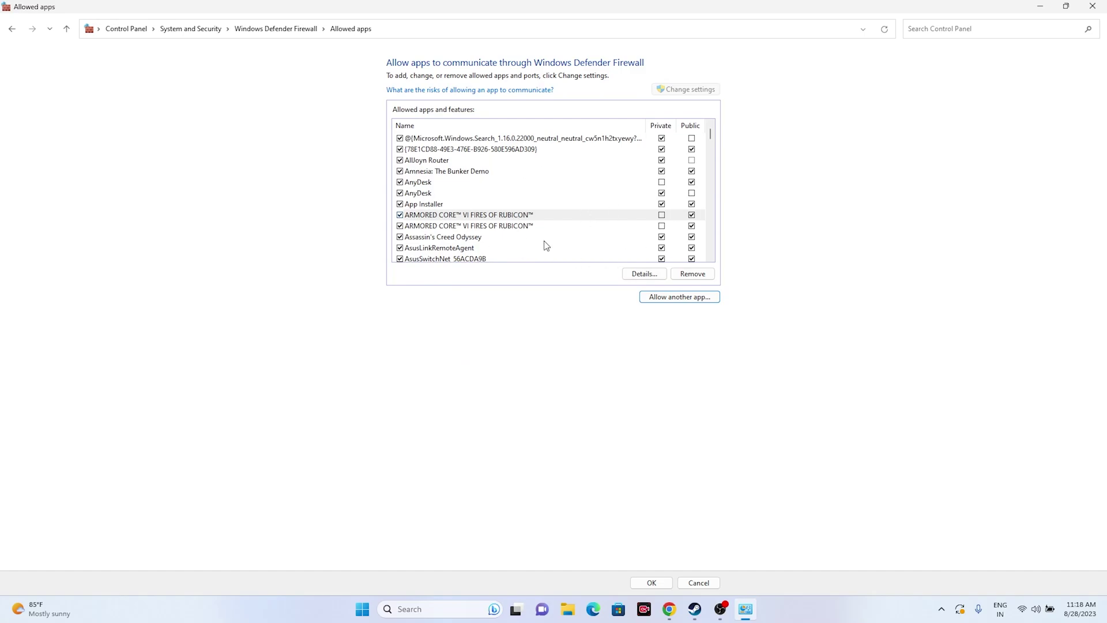
left_click(1093, 6)
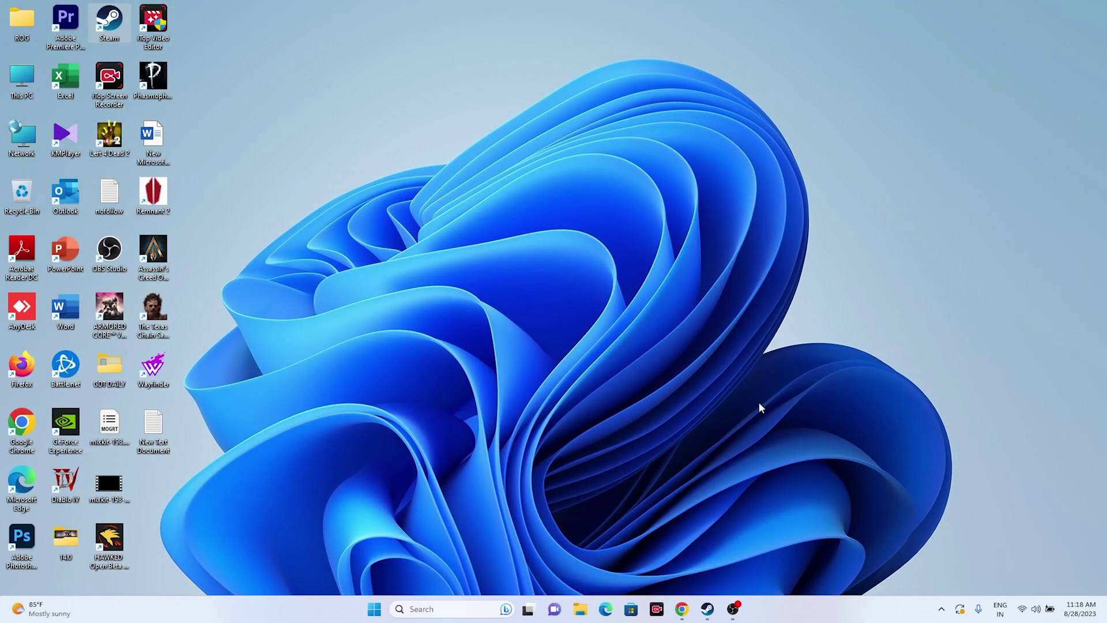
Step: Bring up Steam and close it, and open the list of services in System Configuration
left_click(708, 609)
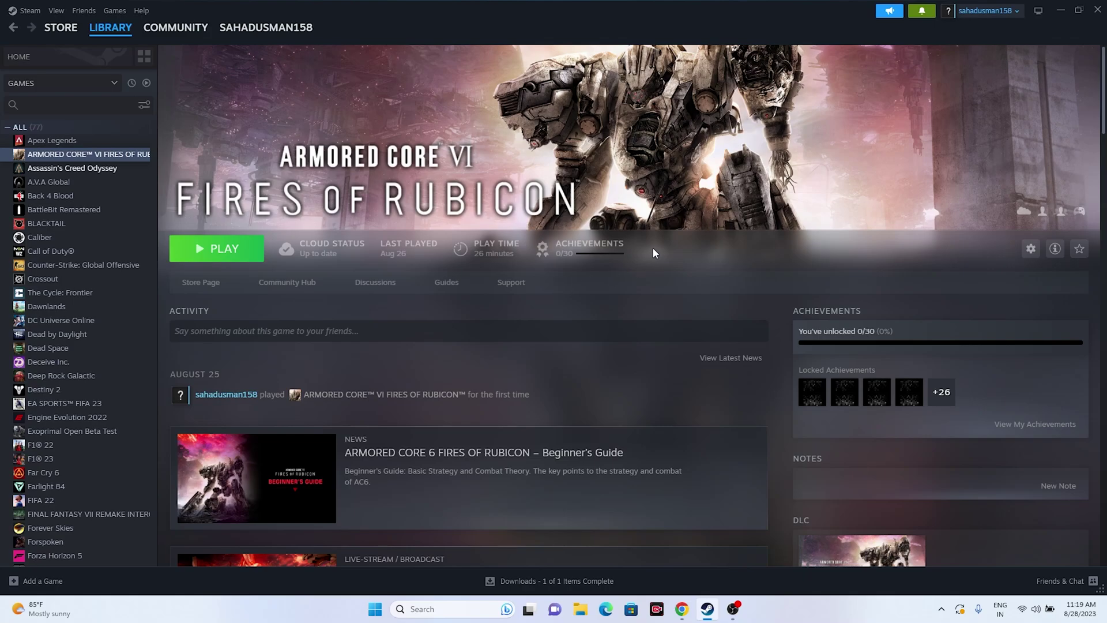
left_click(1099, 10)
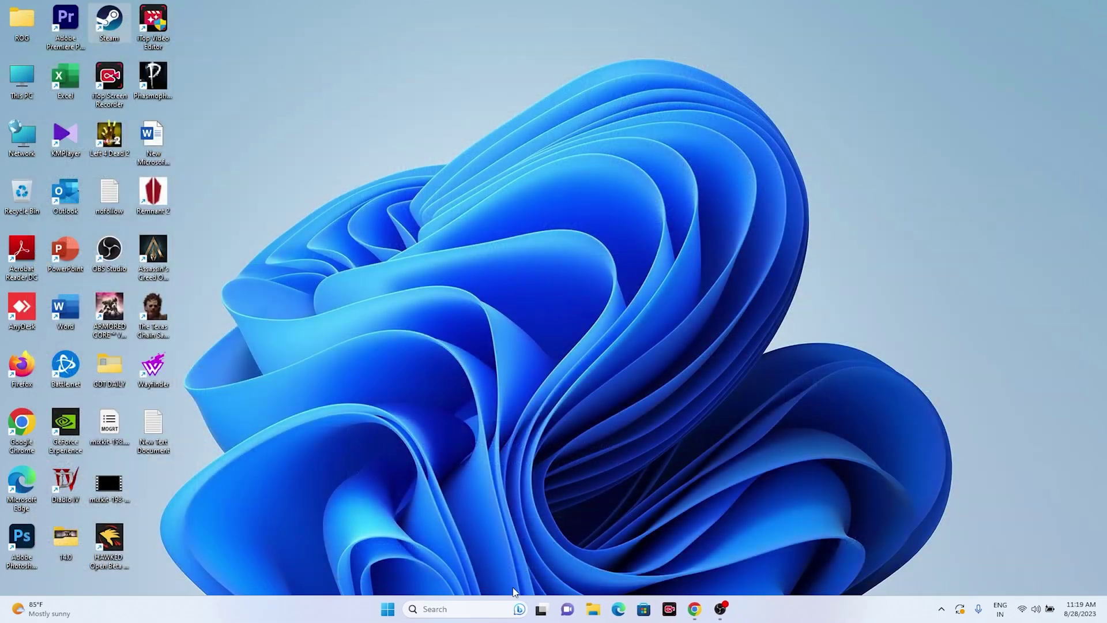
left_click(460, 612)
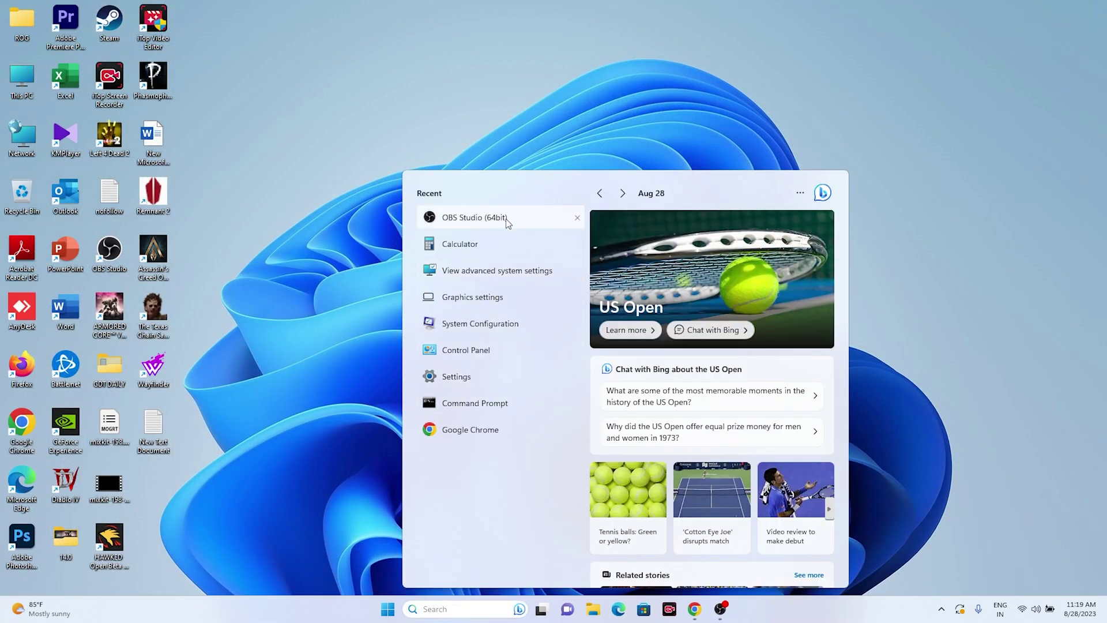
left_click(479, 328)
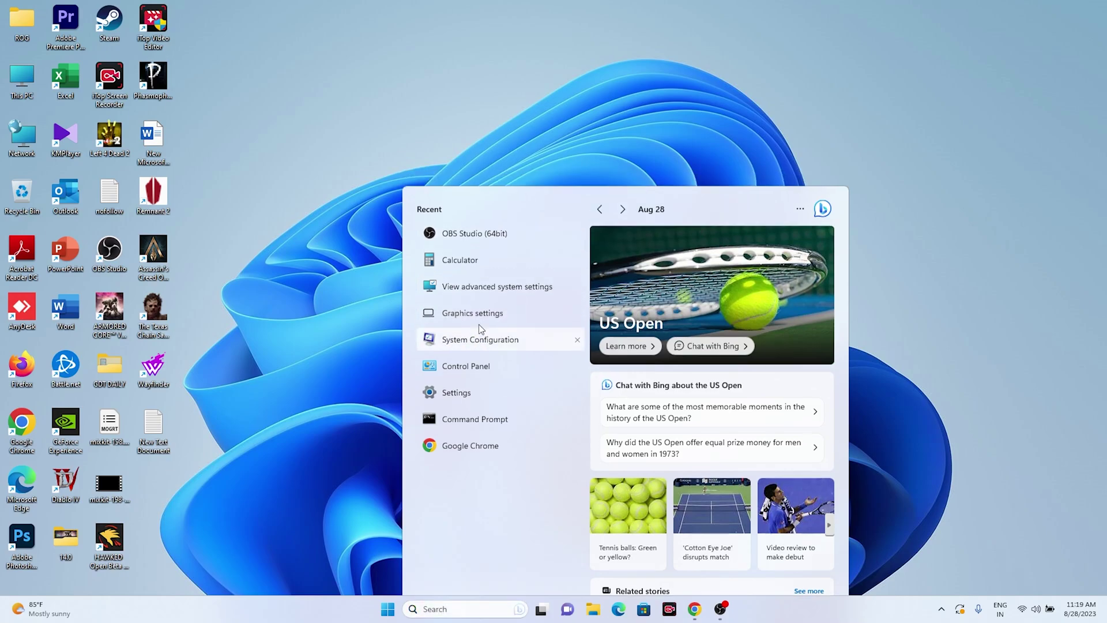
left_click(461, 213)
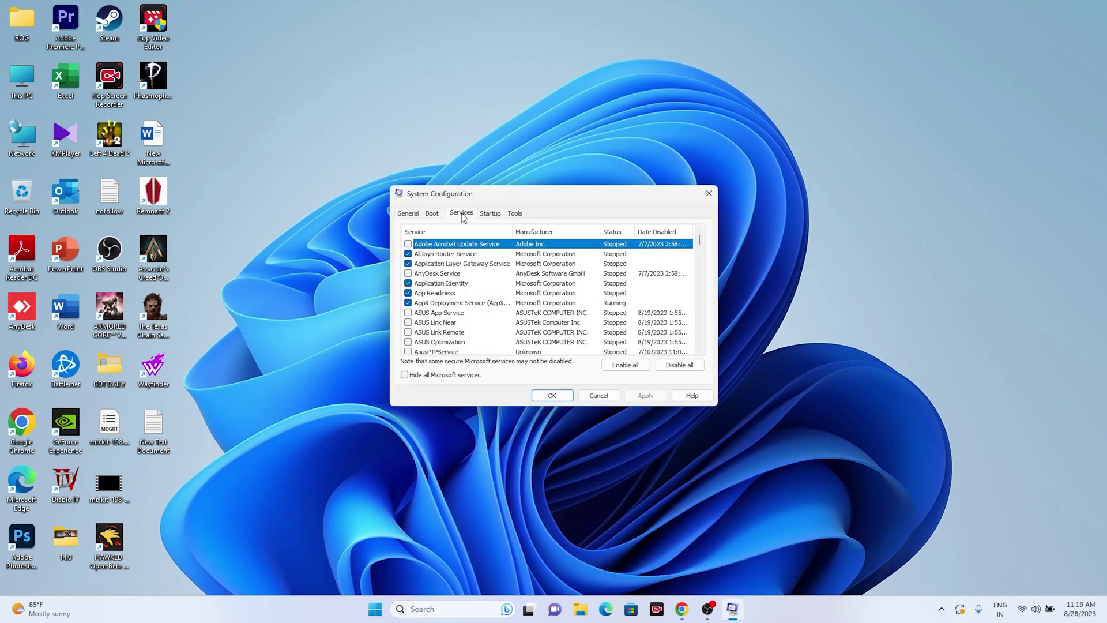
Step: Disable all listed services, hide all Microsoft services, apply the changes and exit System Configuration without restarting
left_click(681, 368)
left_click(405, 374)
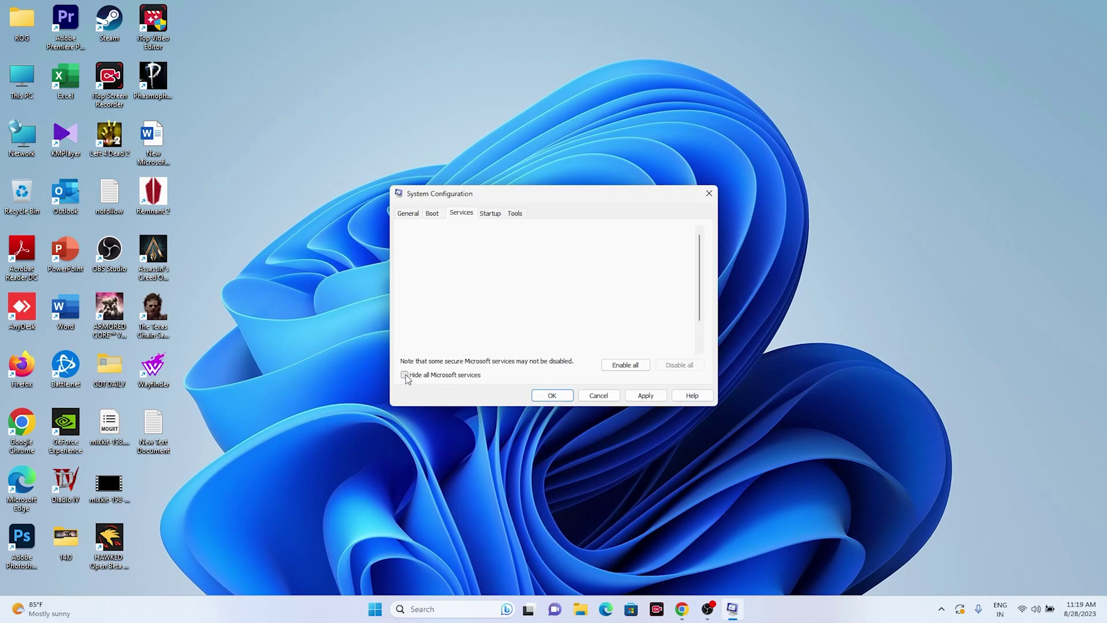
left_click(646, 396)
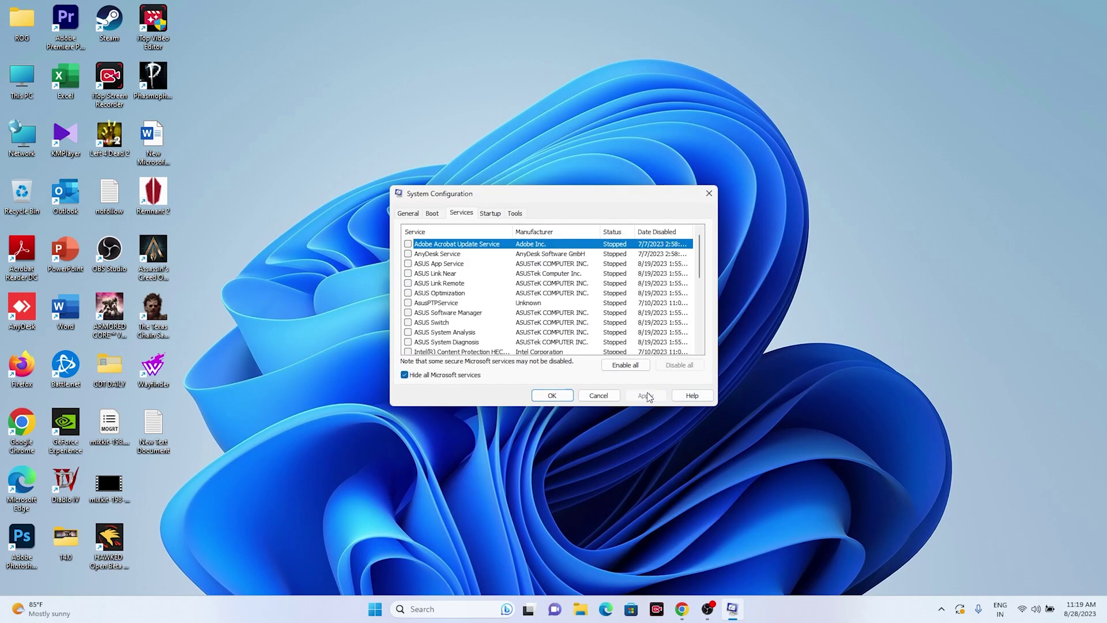
left_click(553, 396)
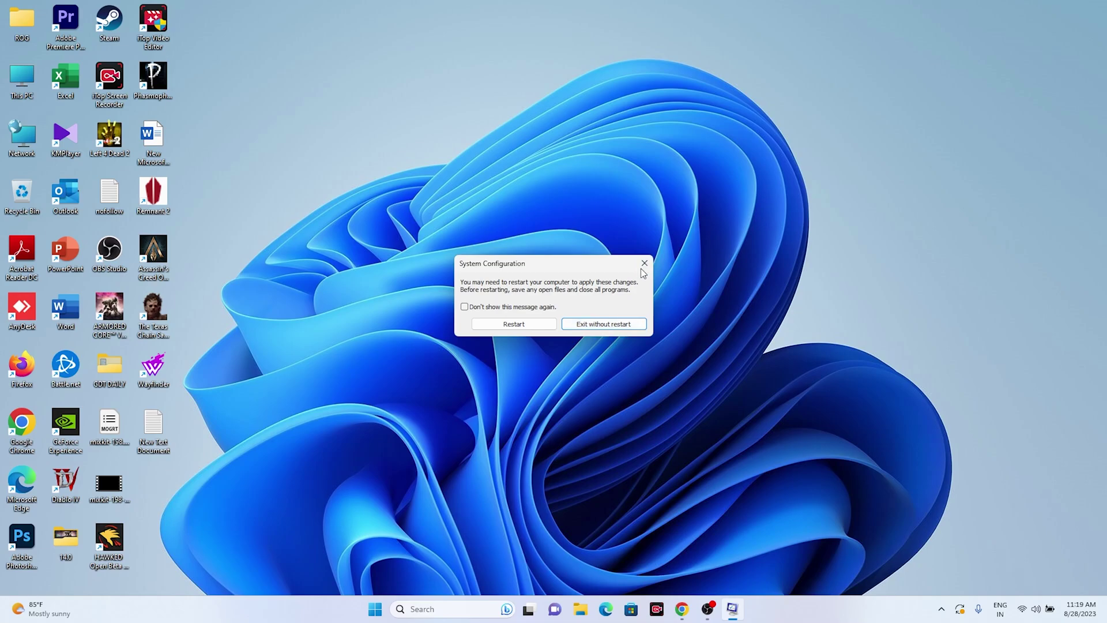
left_click(603, 324)
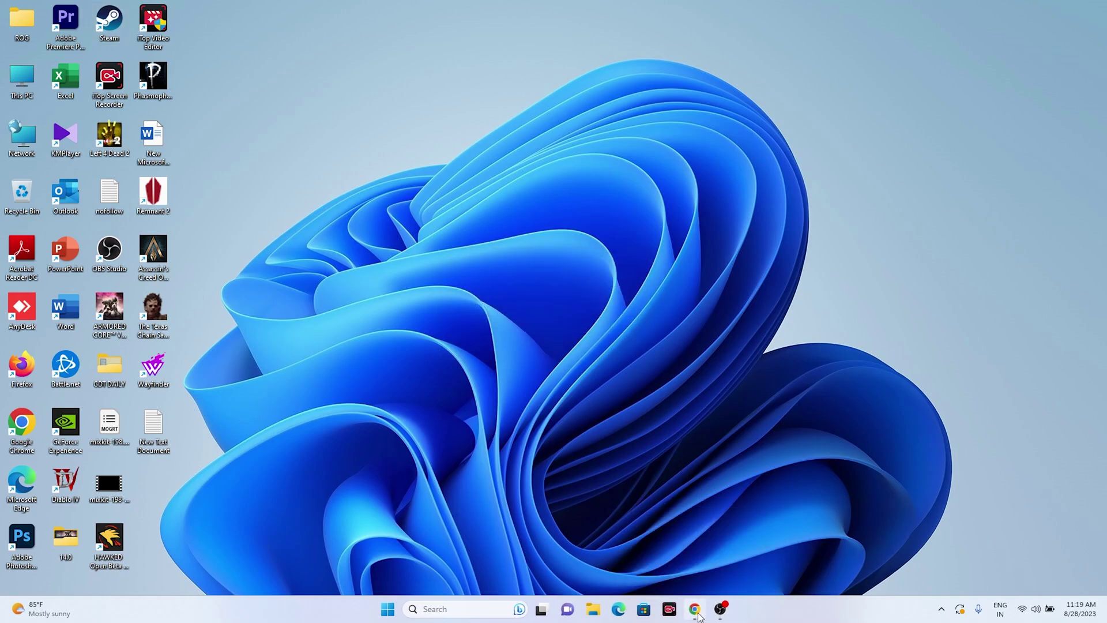
Step: Launch Steam and open the launch options in the properties of ARMORED CORE VI FIRES OF RUBICON
left_click(694, 609)
left_click(694, 610)
double_click(101, 33)
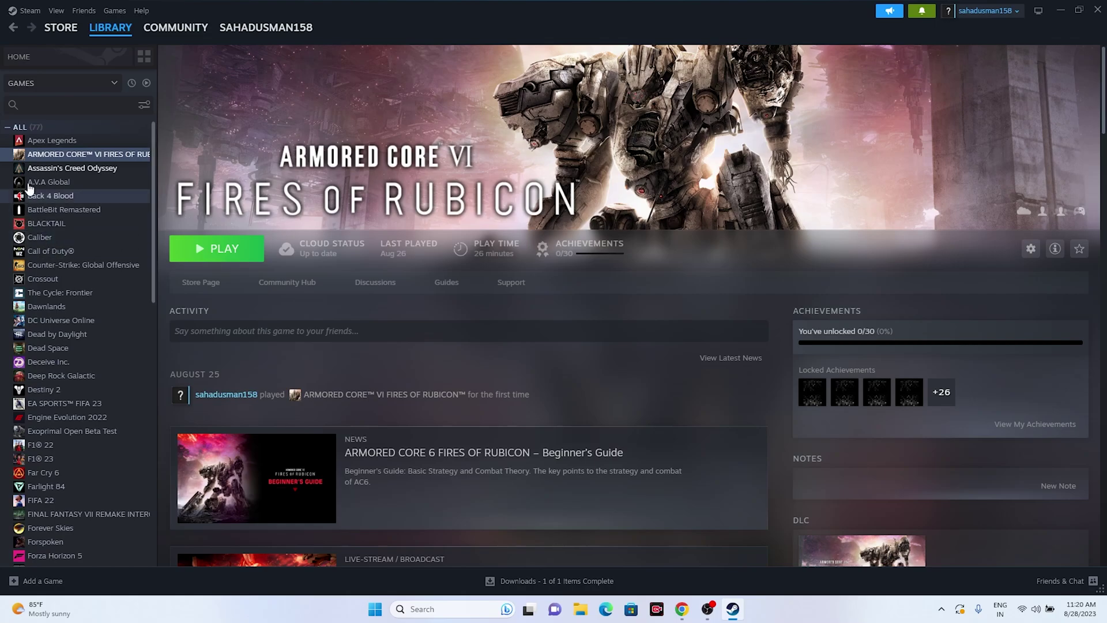
right_click(68, 159)
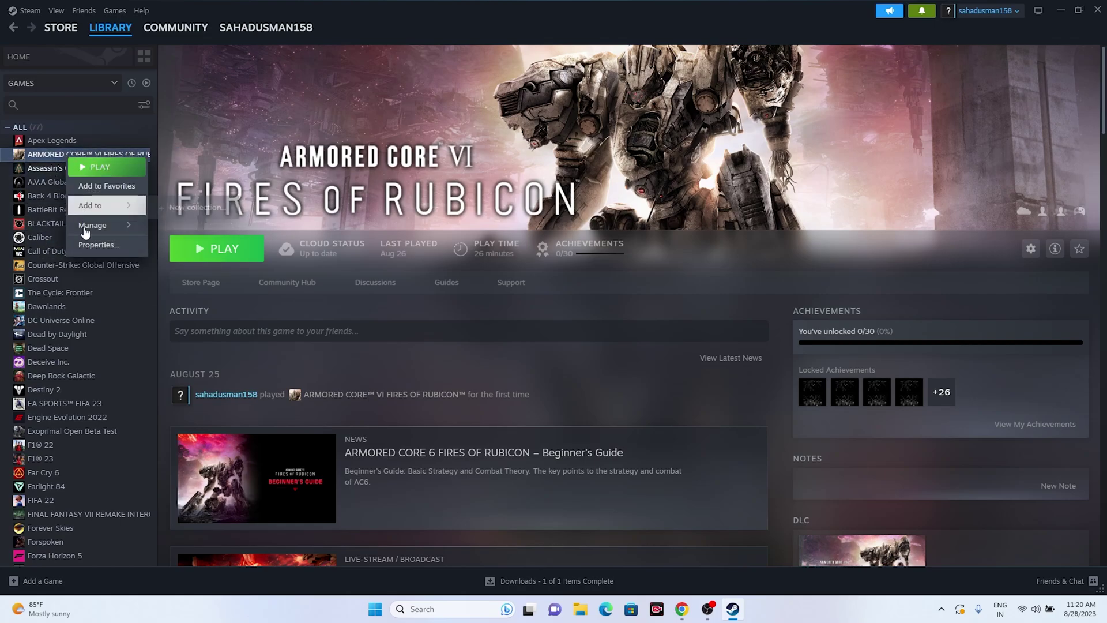
left_click(95, 245)
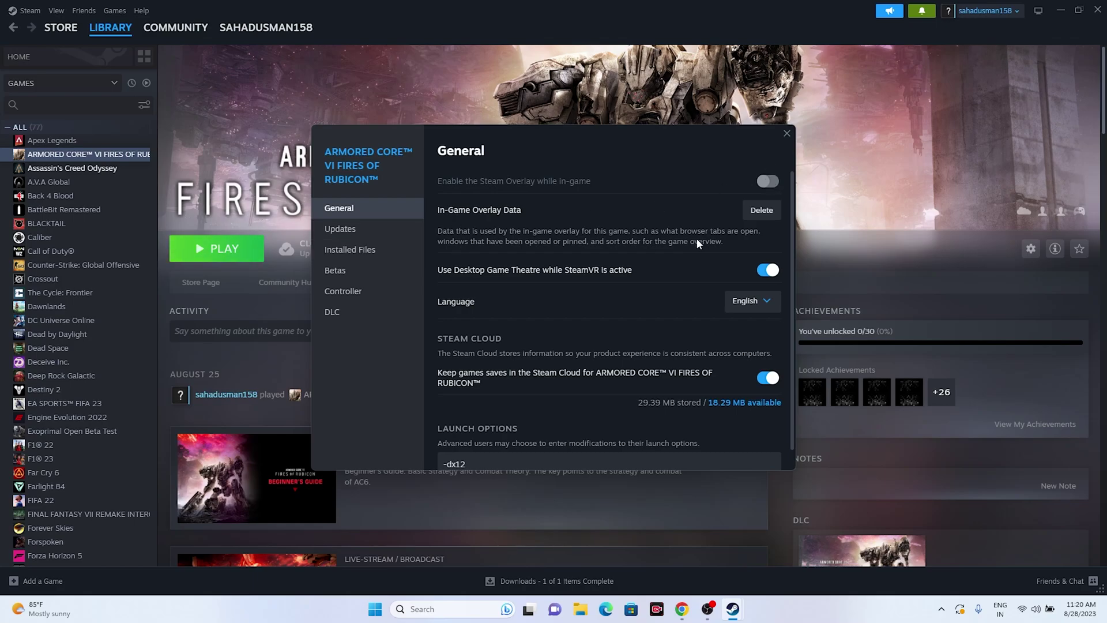
scroll(725, 200, "down", 1)
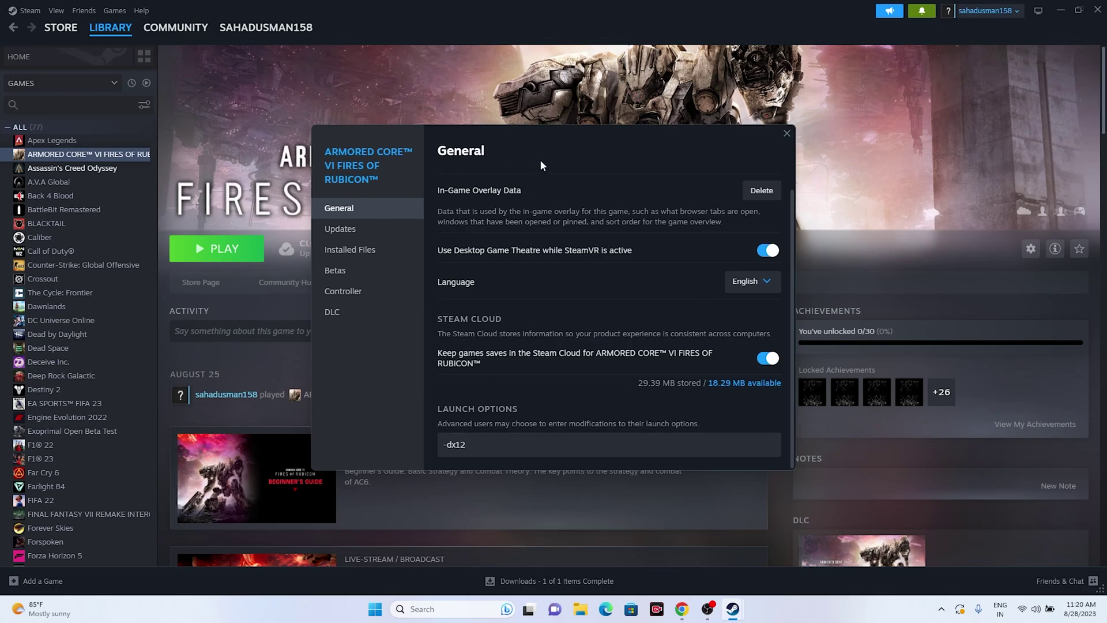
Step: Edit the DirectX launch option for ARMORED CORE VI FIRES OF RUBICON and close the game's properties
left_click(470, 442)
left_click(469, 442)
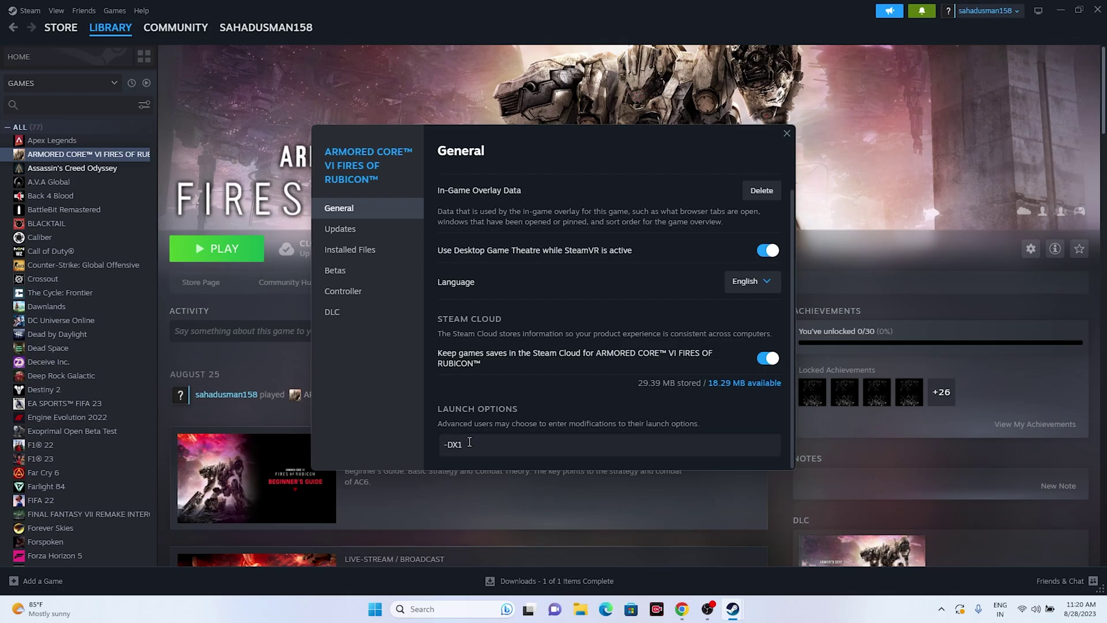
key("BackSpace")
key("BackSpace")
left_click(787, 136)
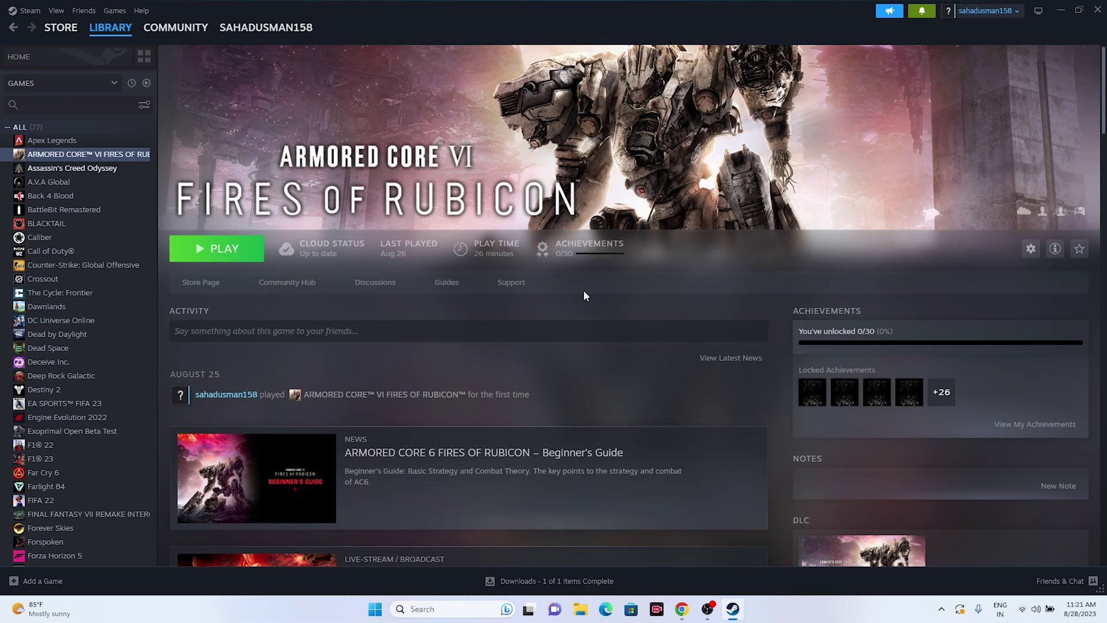
Step: Minimize Steam, examine the running processes in a maximized Task Manager, and close Task Manager
left_click(1055, 11)
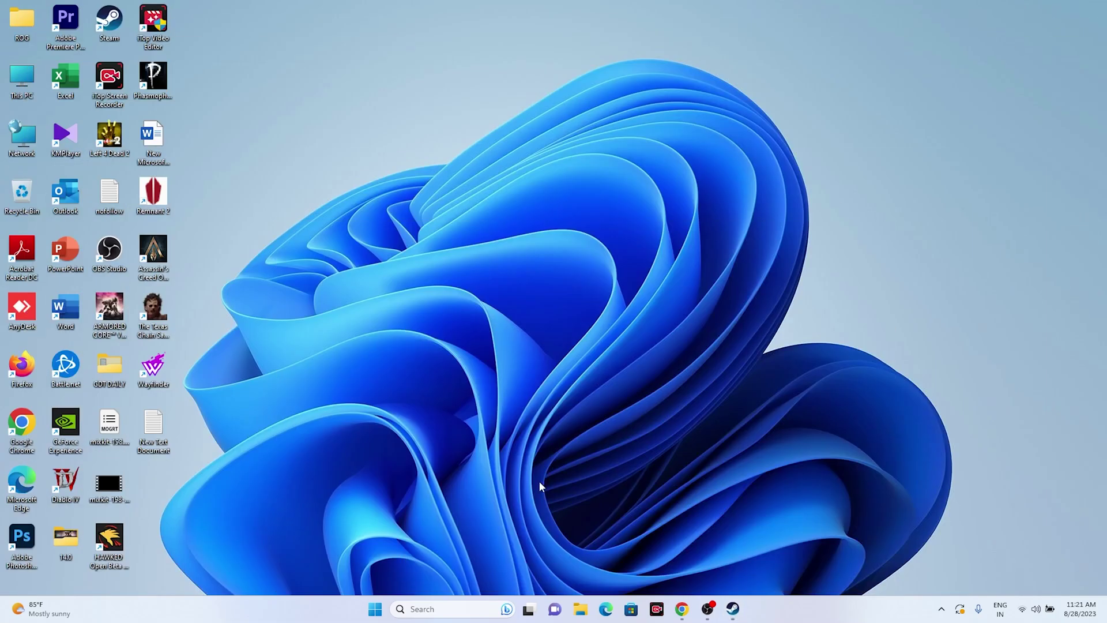
right_click(375, 611)
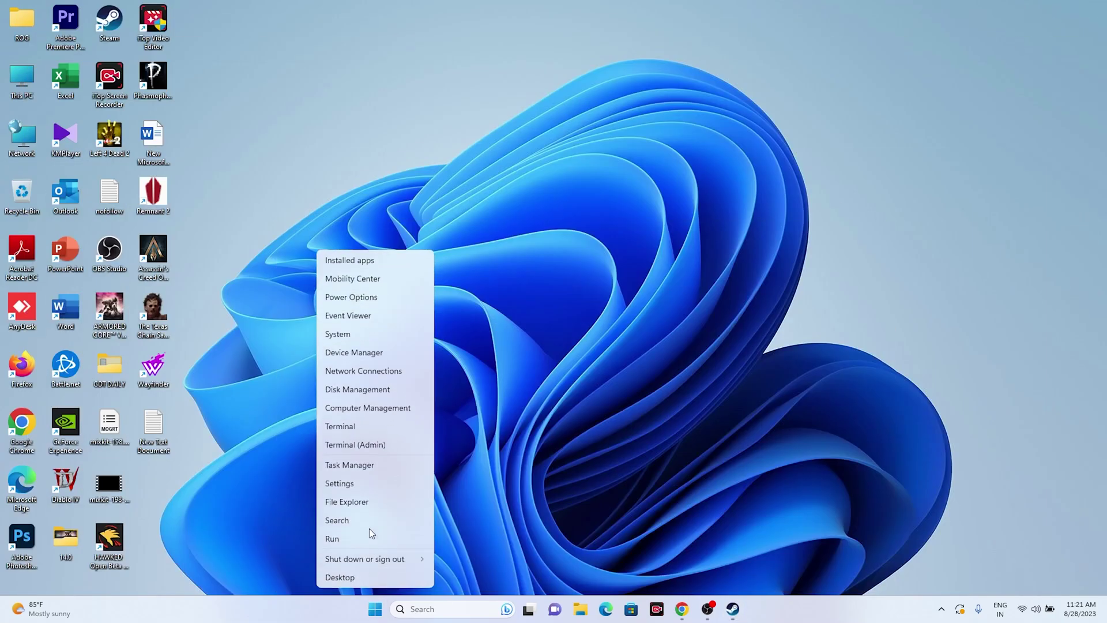
left_click(377, 470)
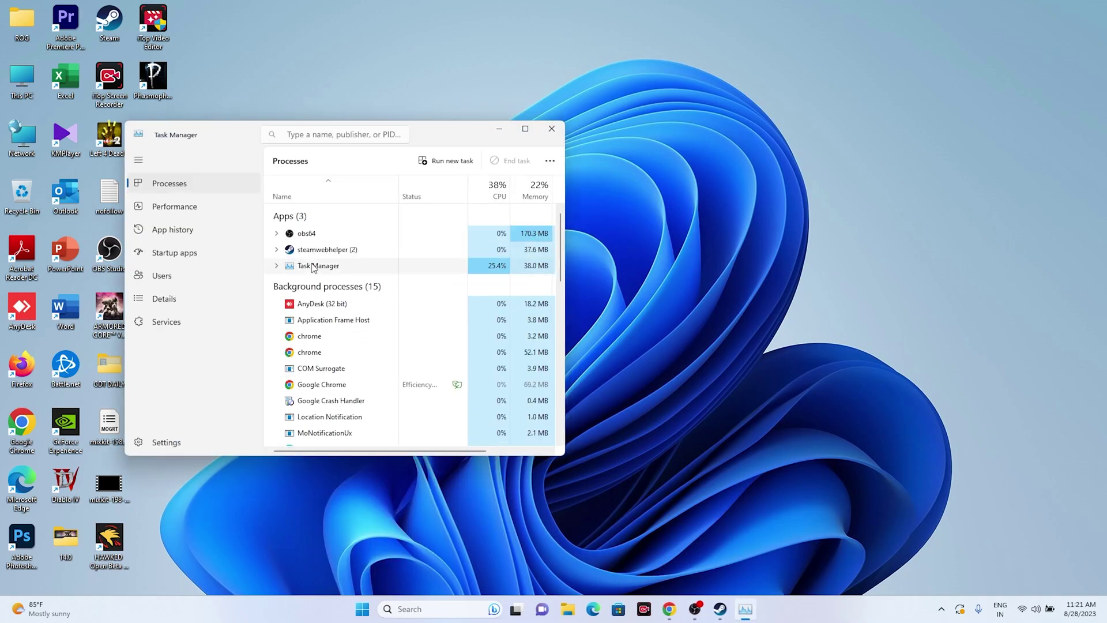
left_click(521, 128)
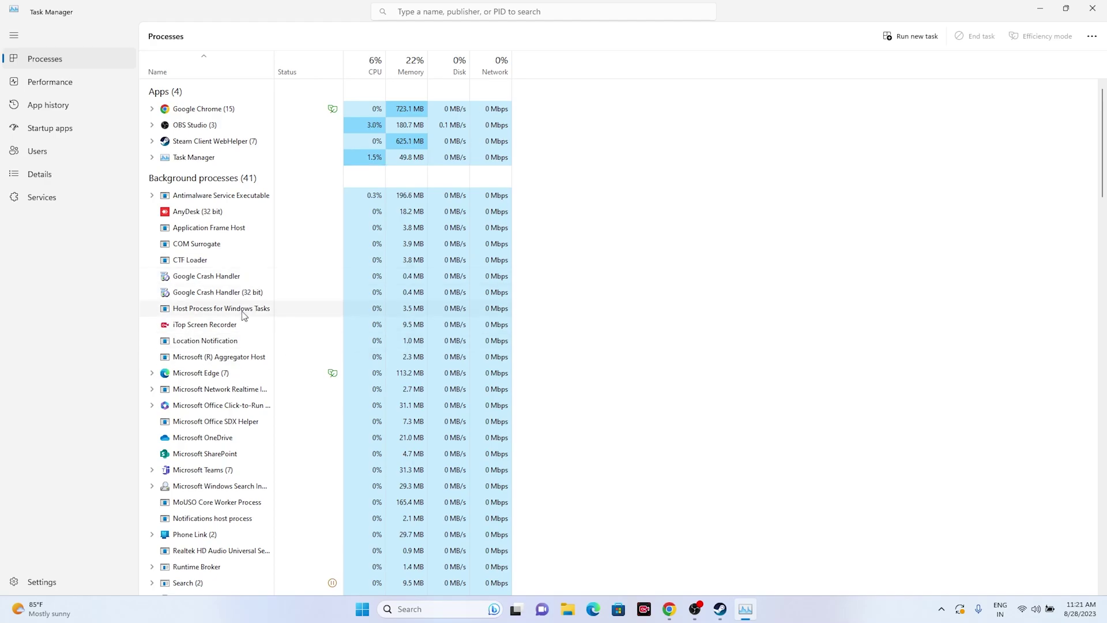
left_click(1093, 8)
Step: Bring up Steam and minimize it again, and open the Windows graphics settings with the custom options for apps
left_click(732, 608)
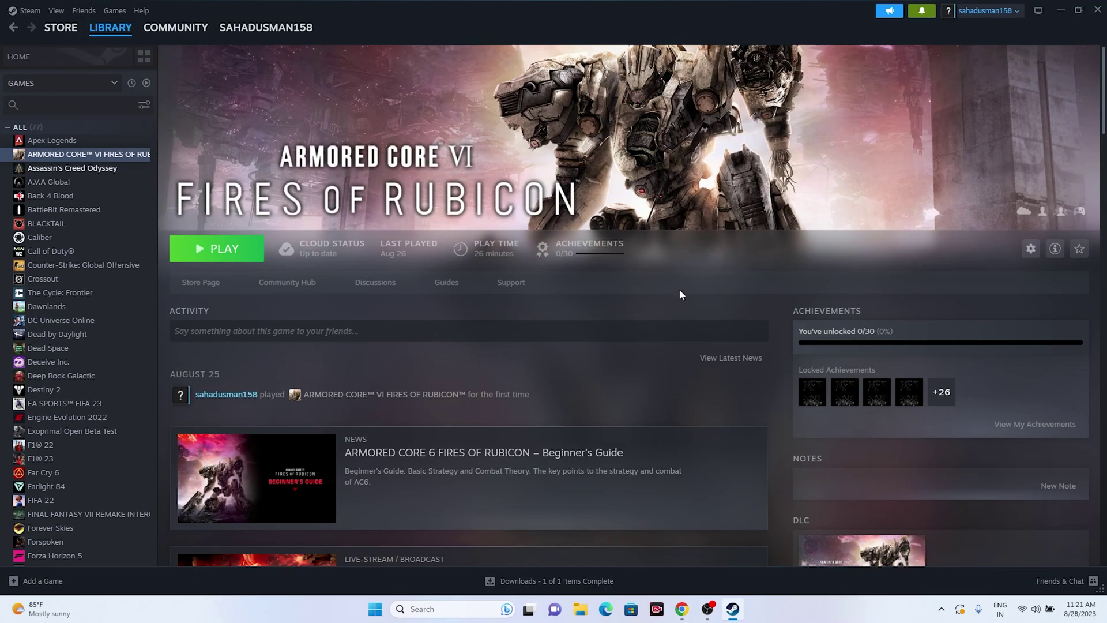
left_click(1061, 10)
left_click(445, 610)
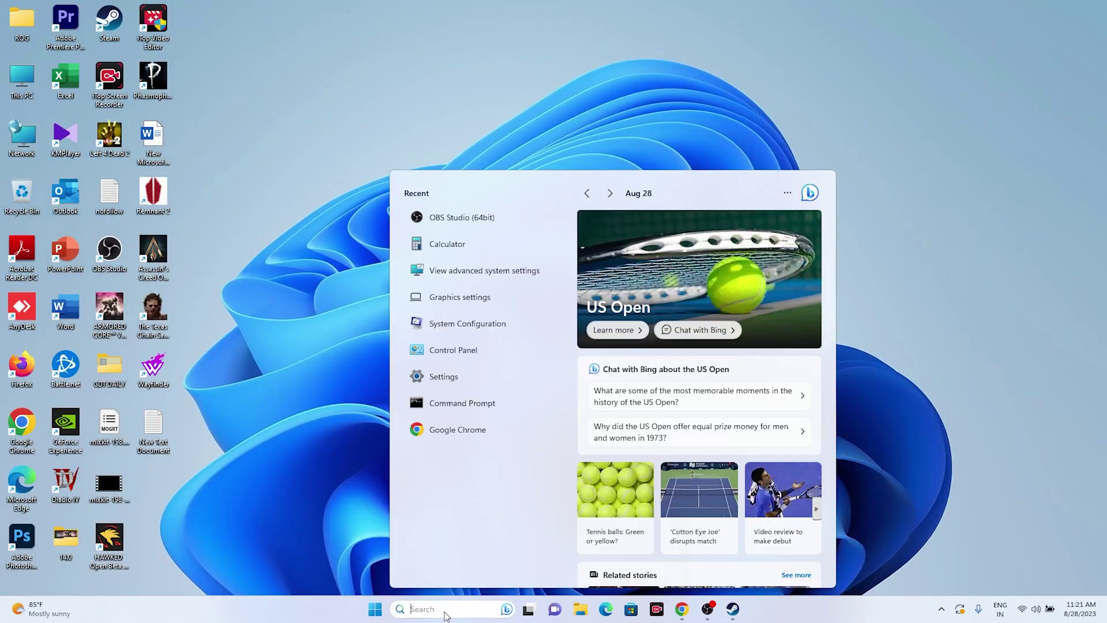
left_click(476, 302)
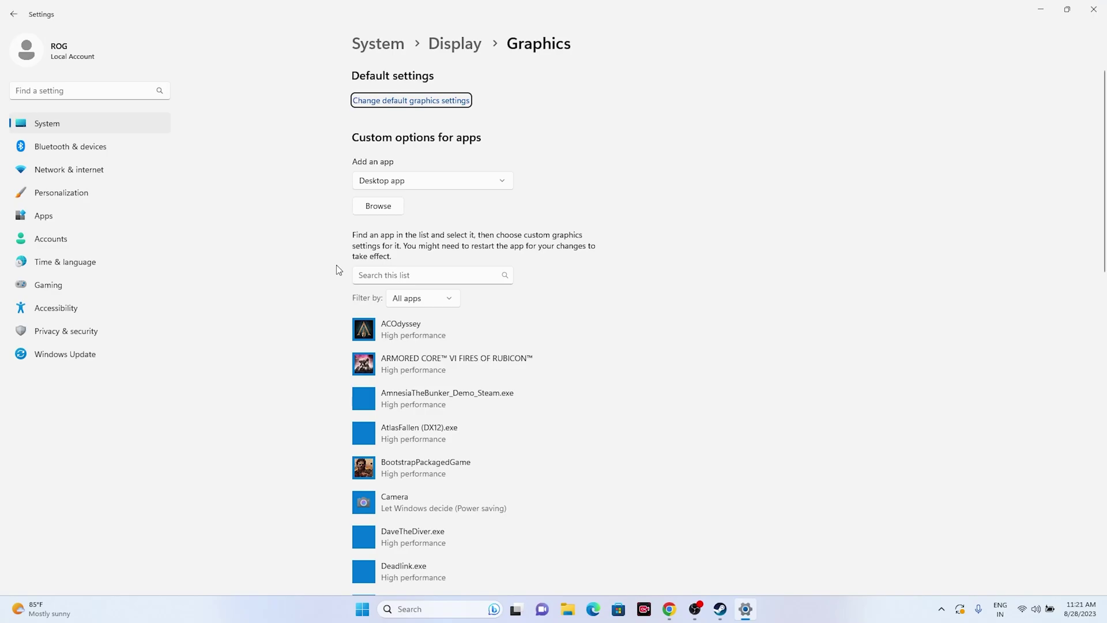
scroll(519, 306, "down", 3)
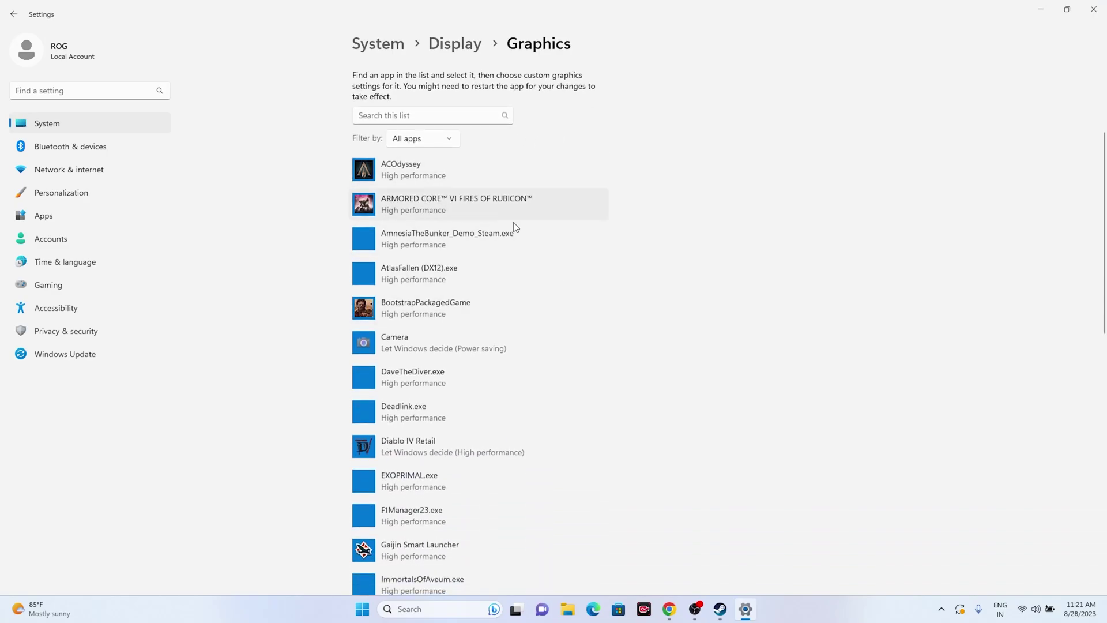
scroll(515, 227, "up", 3)
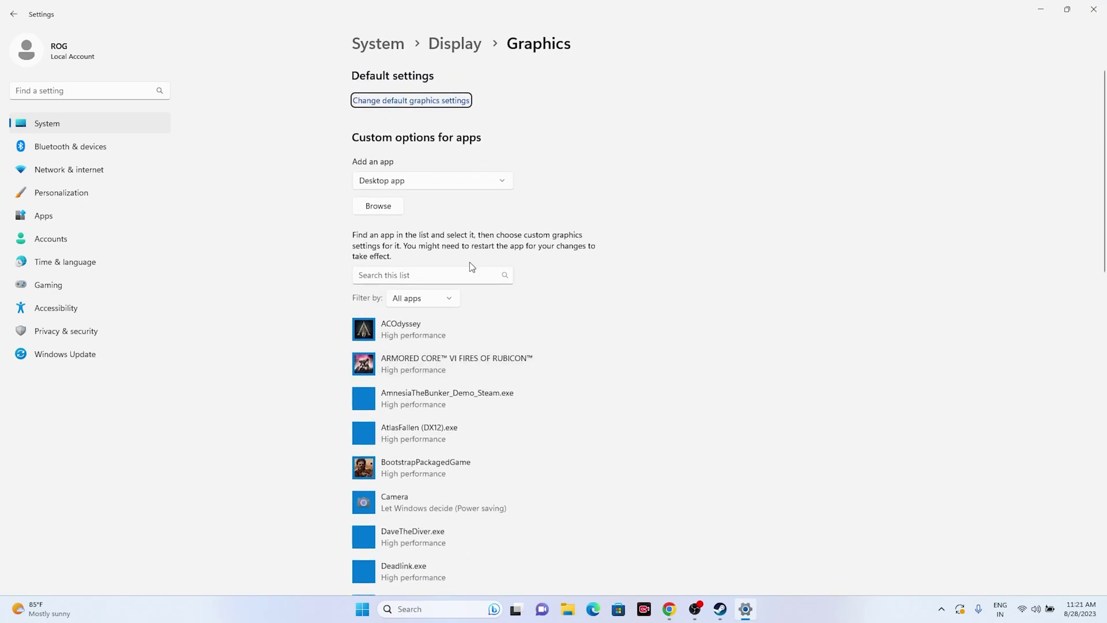
Step: Try to add armoredcore6.exe from the Game folder of ARMORED CORE VI FIRES OF RUBICON in steamapps\common as a desktop app with custom graphics options
left_click(377, 207)
left_click(52, 224)
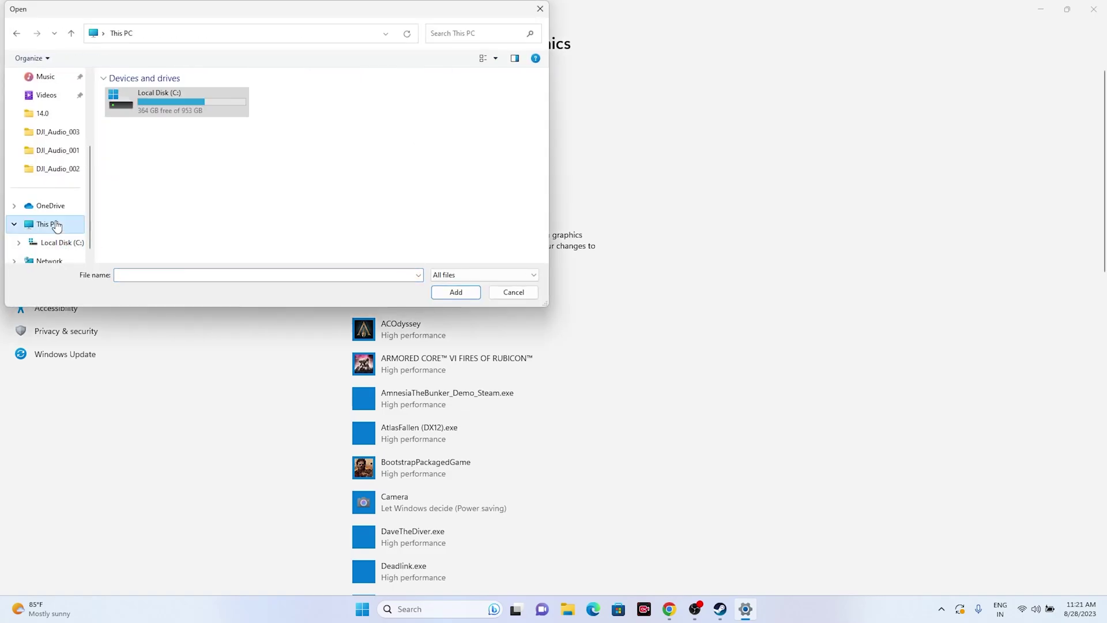
double_click(225, 106)
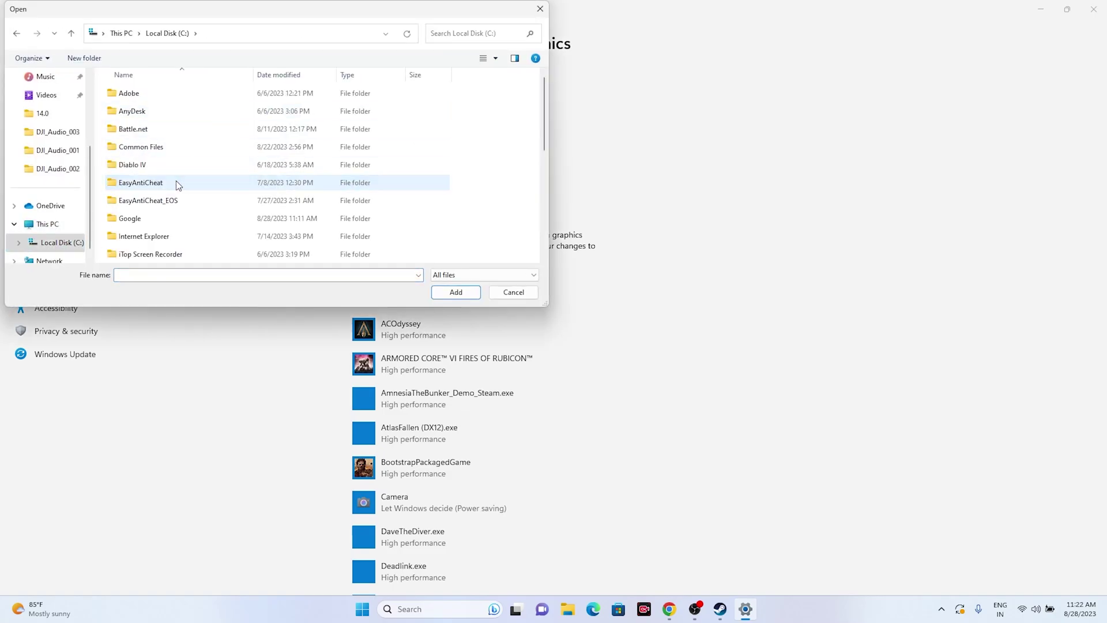
scroll(180, 180, "down", 2)
double_click(148, 252)
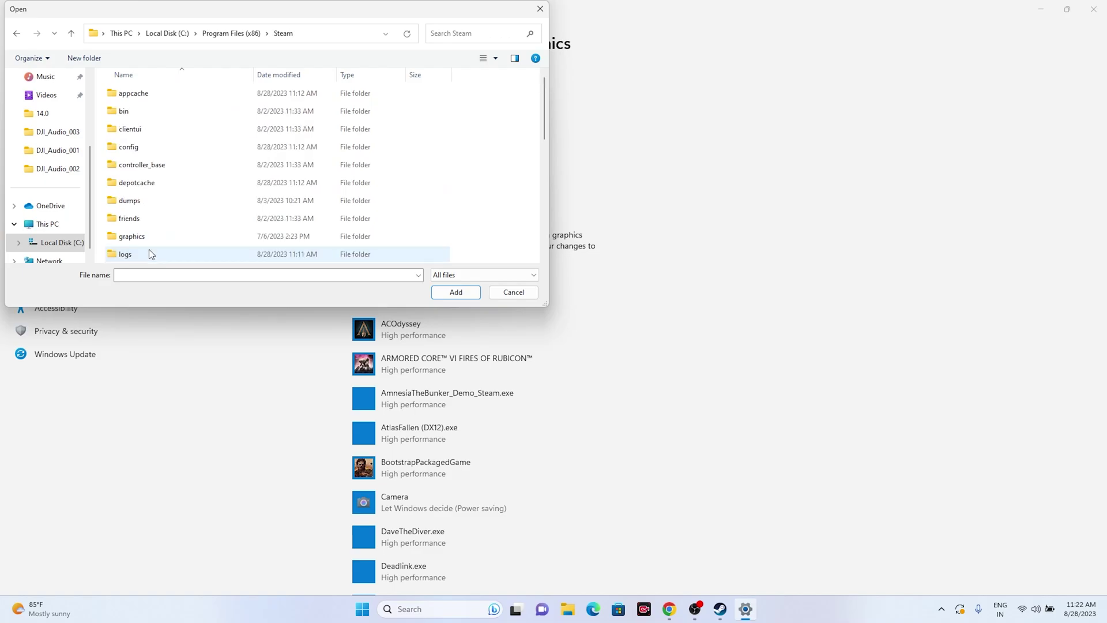
scroll(149, 254, "down", 4)
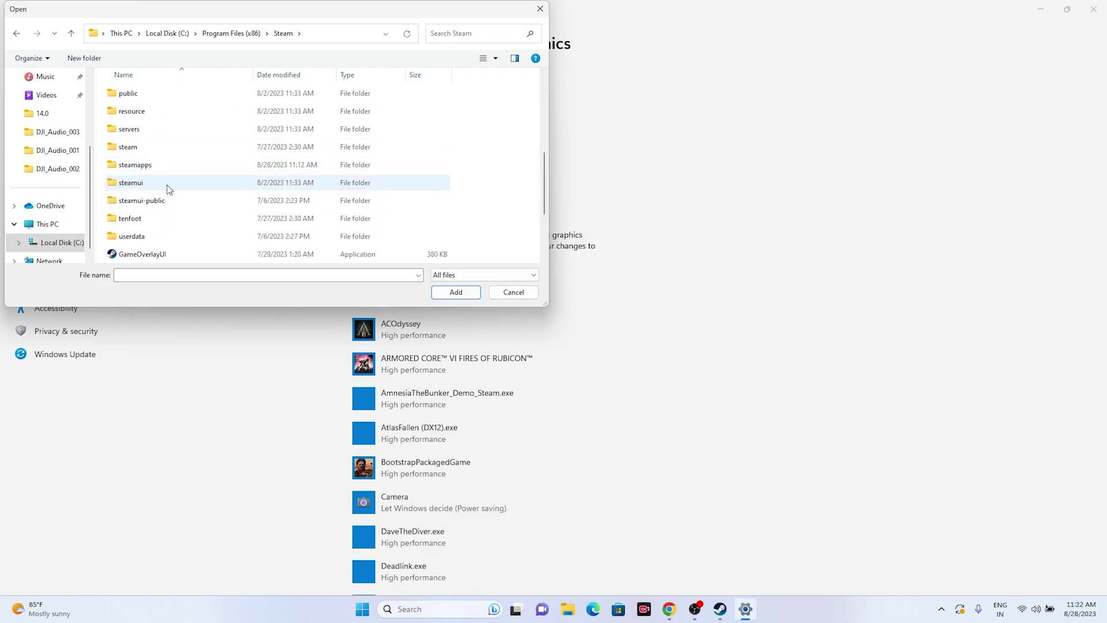
double_click(168, 166)
double_click(163, 95)
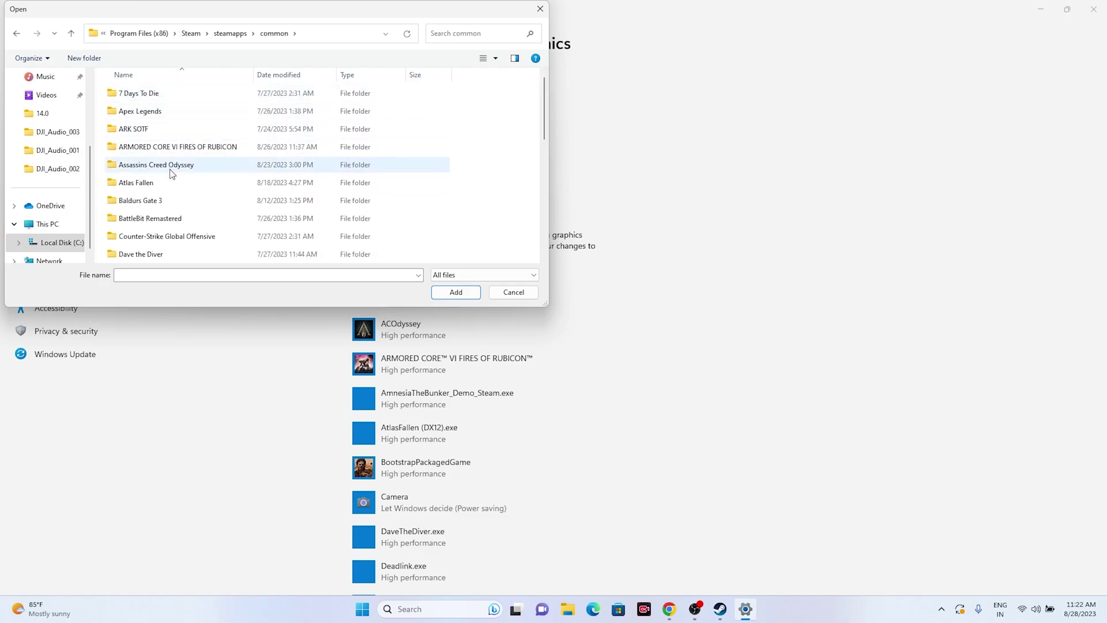
double_click(164, 147)
left_click(145, 93)
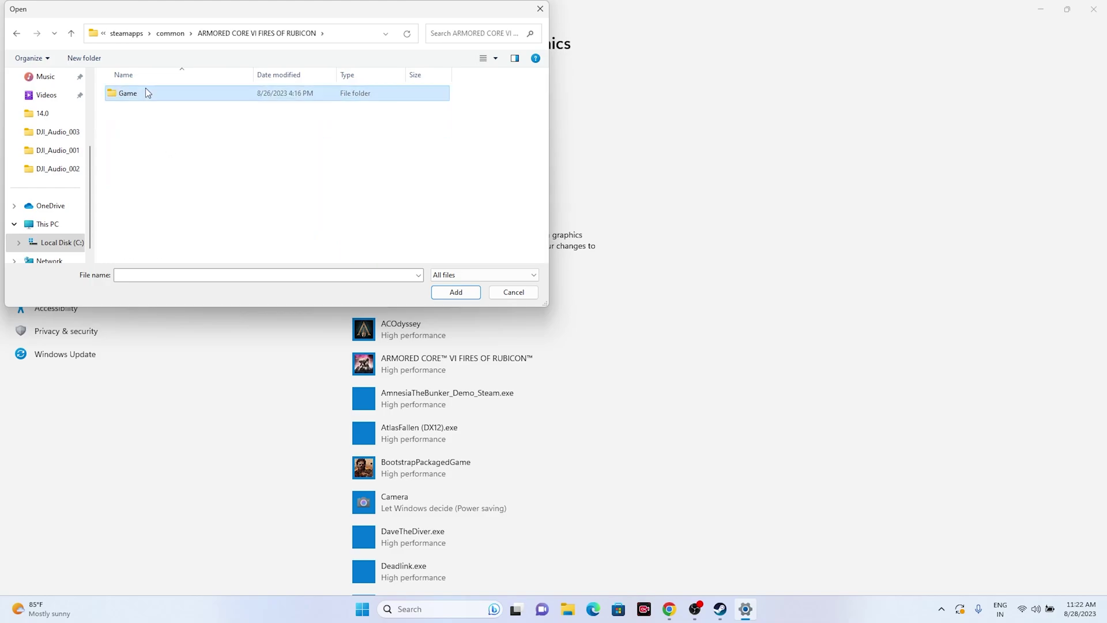
double_click(146, 92)
left_click(129, 147)
left_click(455, 291)
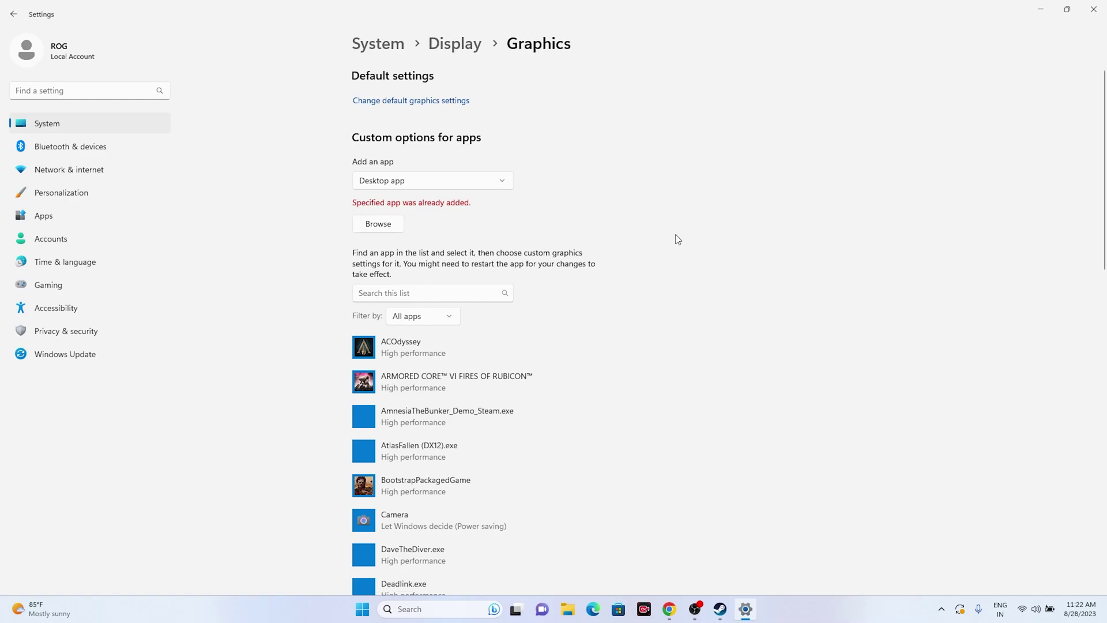
Step: Set the graphics preference of ARMORED CORE VI FIRES OF RUBICON to High performance, save it and close Settings
scroll(678, 239, "down", 3)
left_click(413, 224)
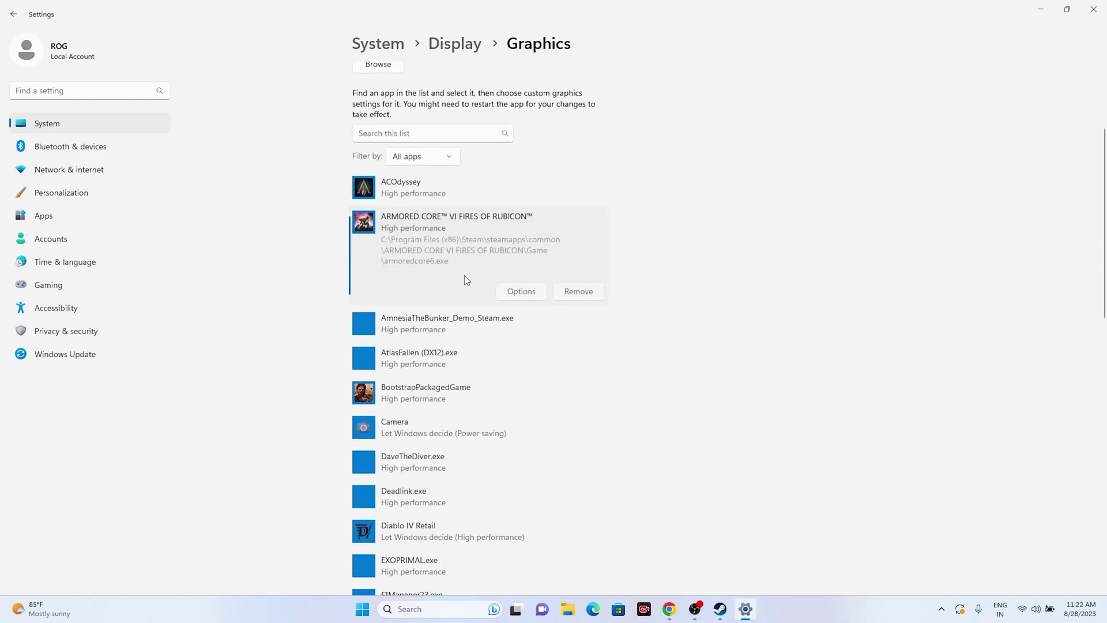
left_click(519, 292)
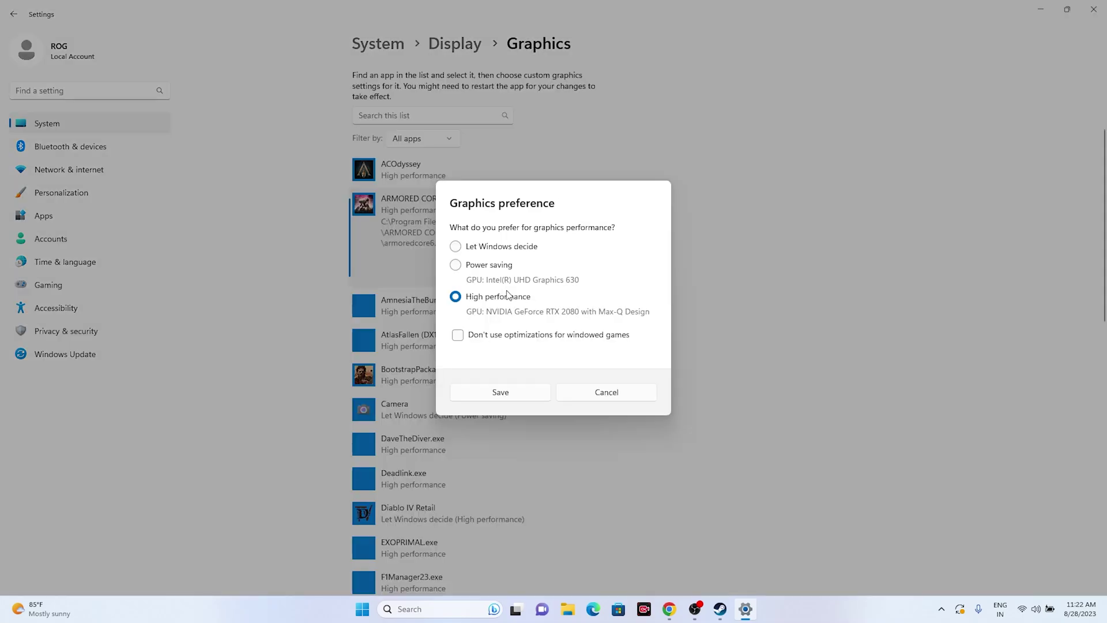
left_click(456, 247)
left_click(455, 297)
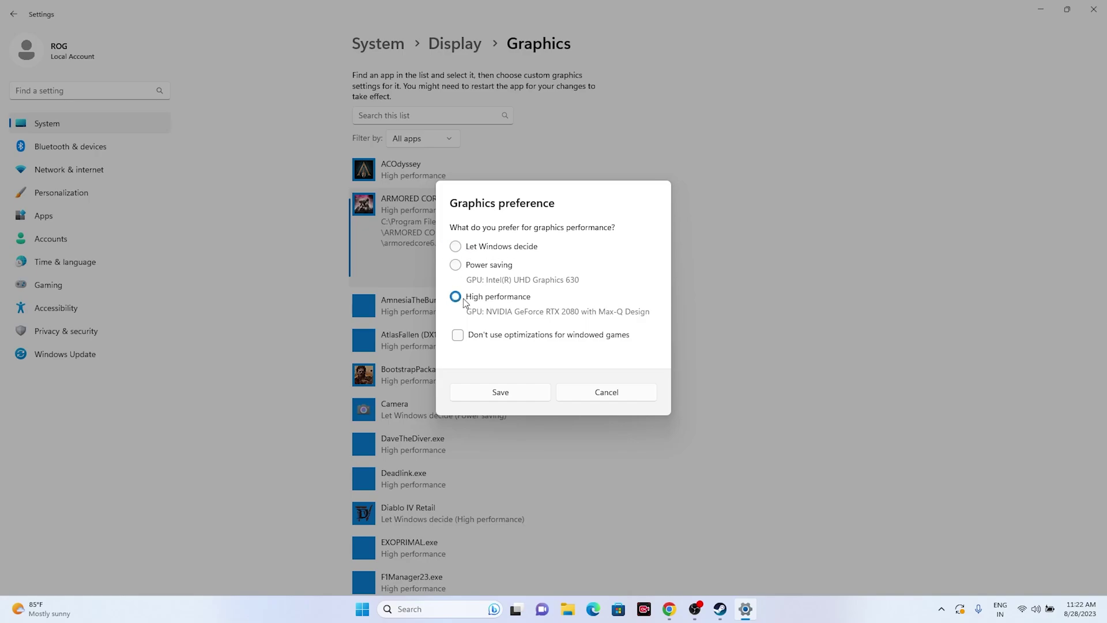
left_click(517, 398)
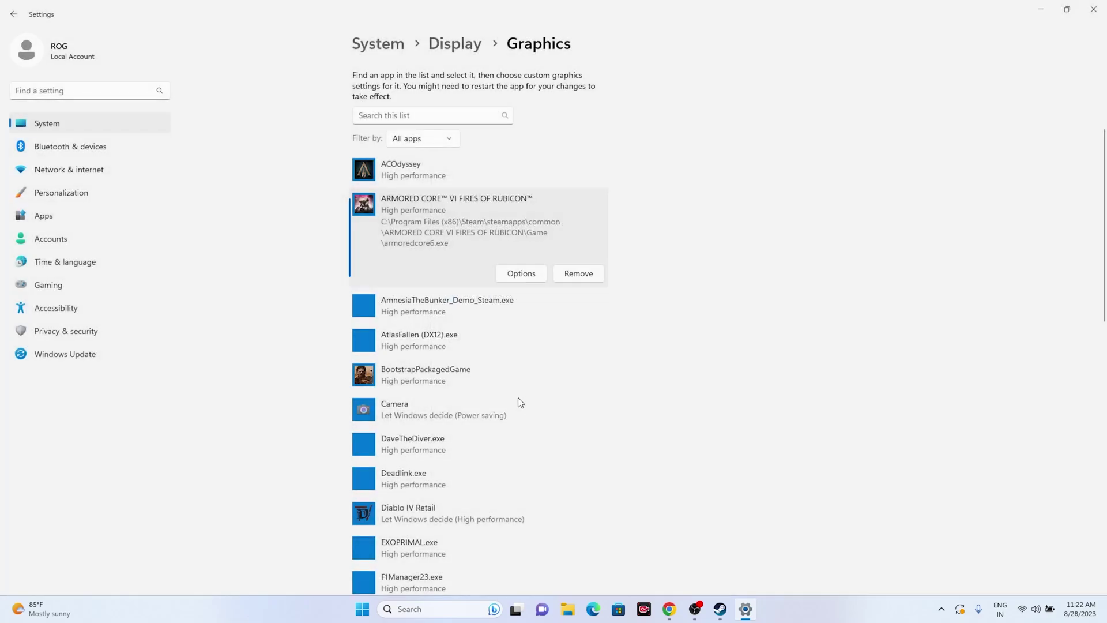
left_click(1094, 10)
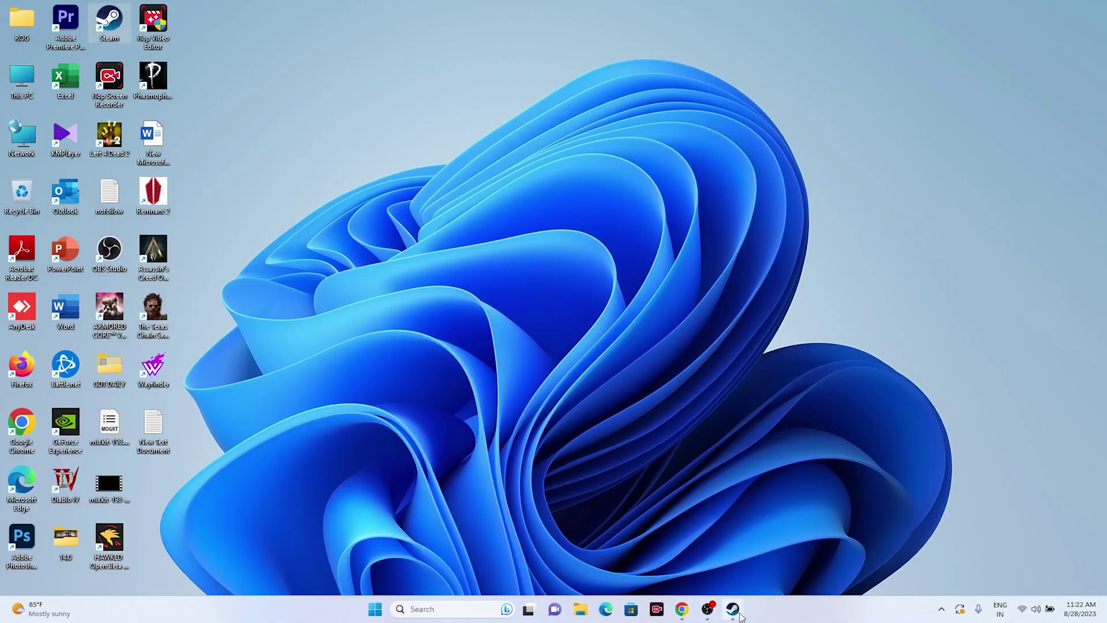
Step: Bring up and minimize Steam, and open the Virtual Memory settings through the advanced performance options in System Properties
left_click(733, 609)
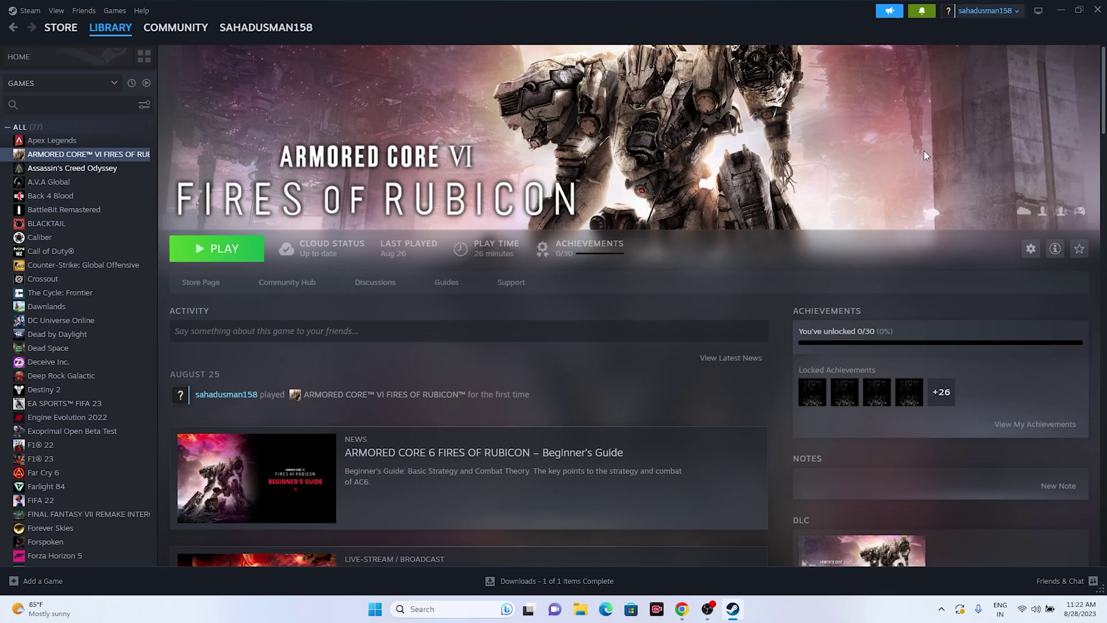
left_click(1059, 10)
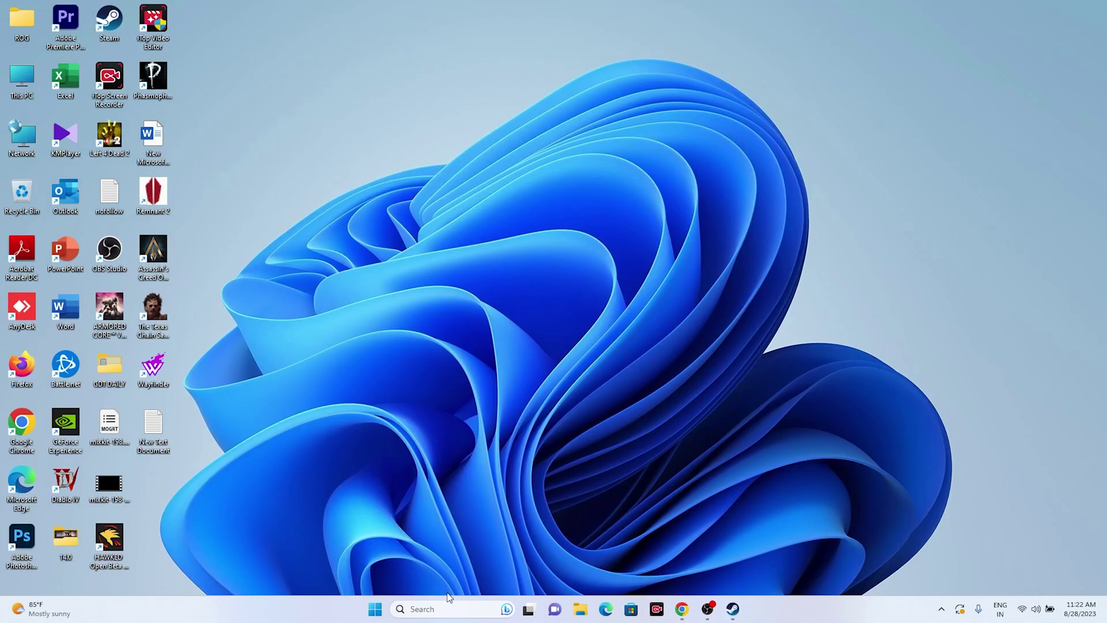
left_click(437, 607)
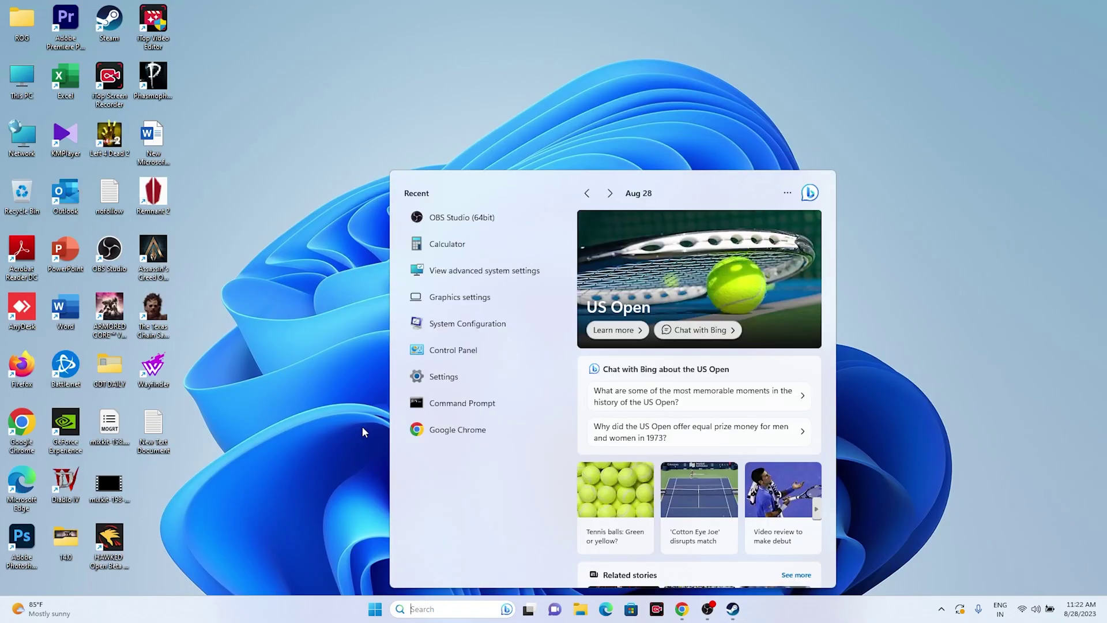
left_click(495, 276)
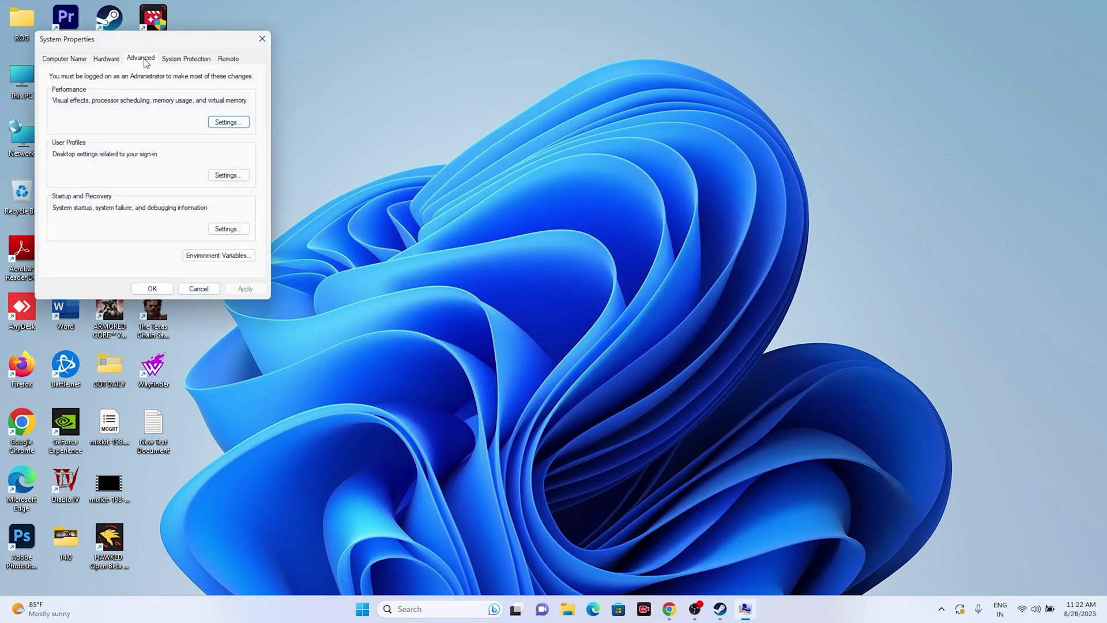
left_click(228, 123)
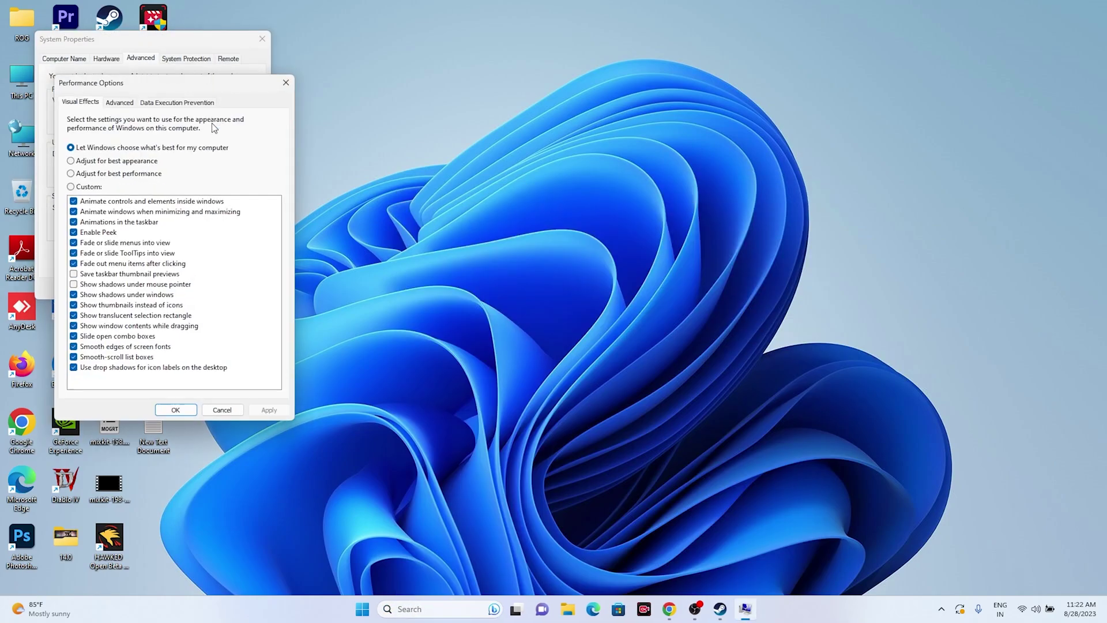
left_click(119, 103)
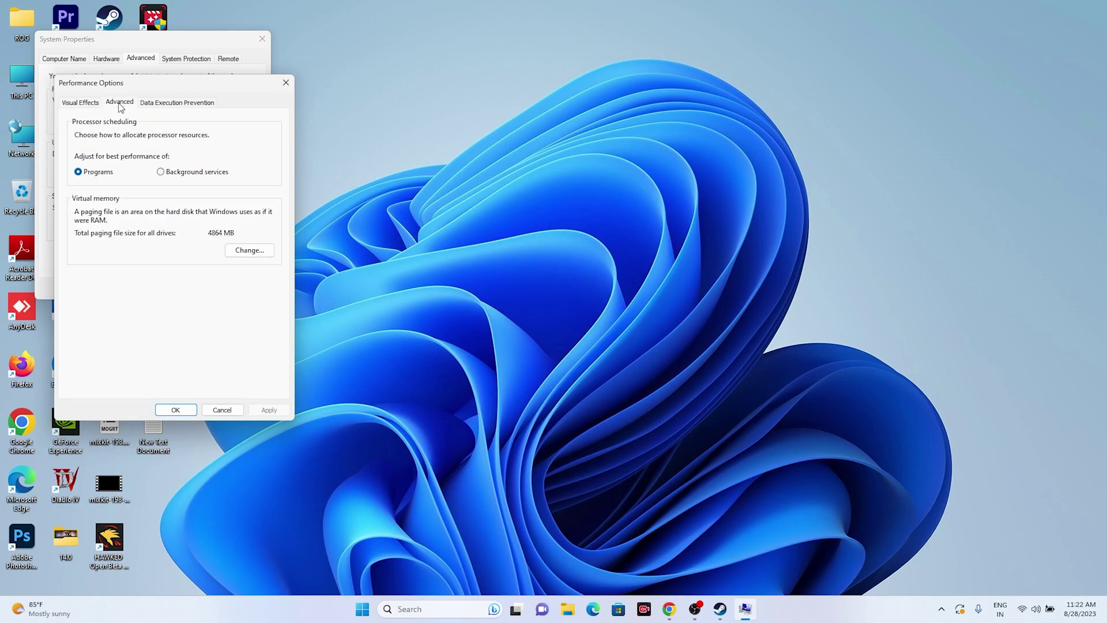
left_click(252, 252)
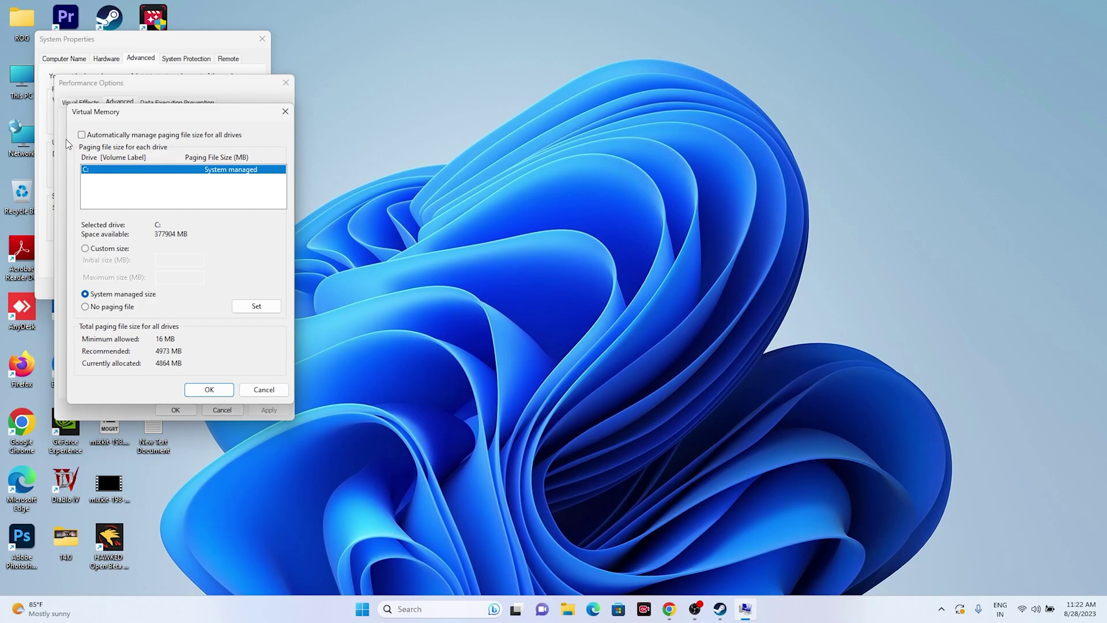
Step: Leave automatic paging file management off and choose a custom paging file size for drive C:
left_click(83, 136)
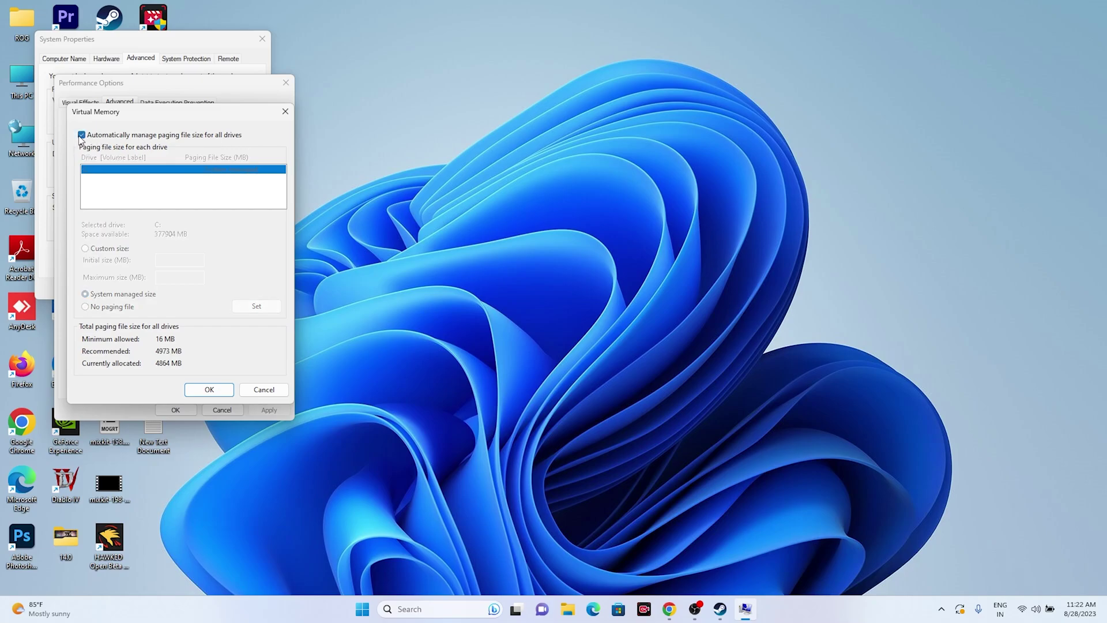
left_click(82, 136)
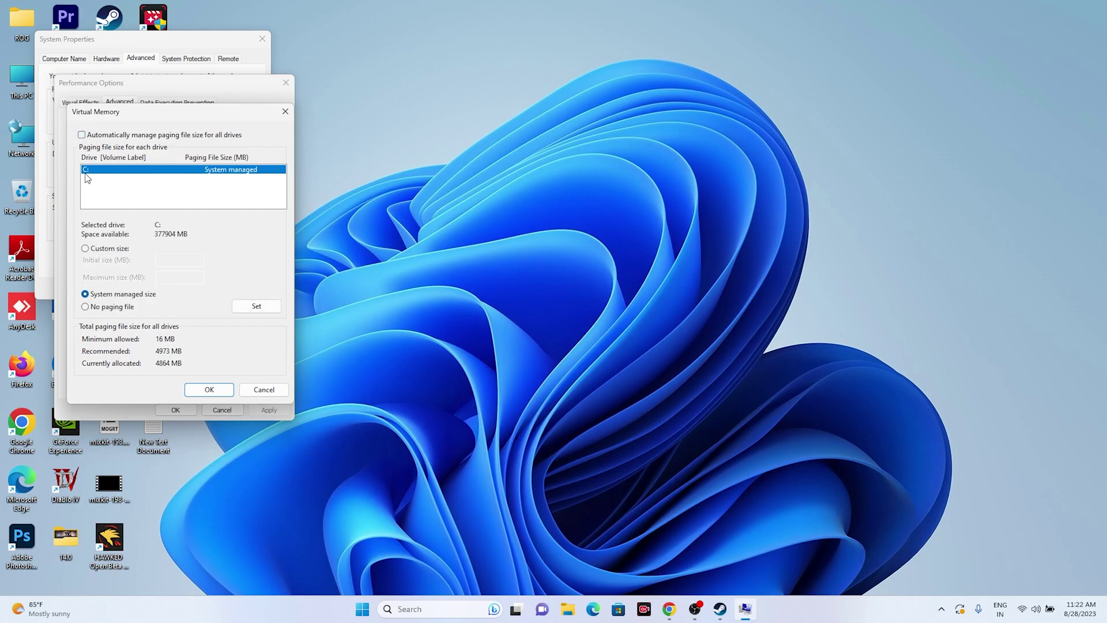
left_click(86, 250)
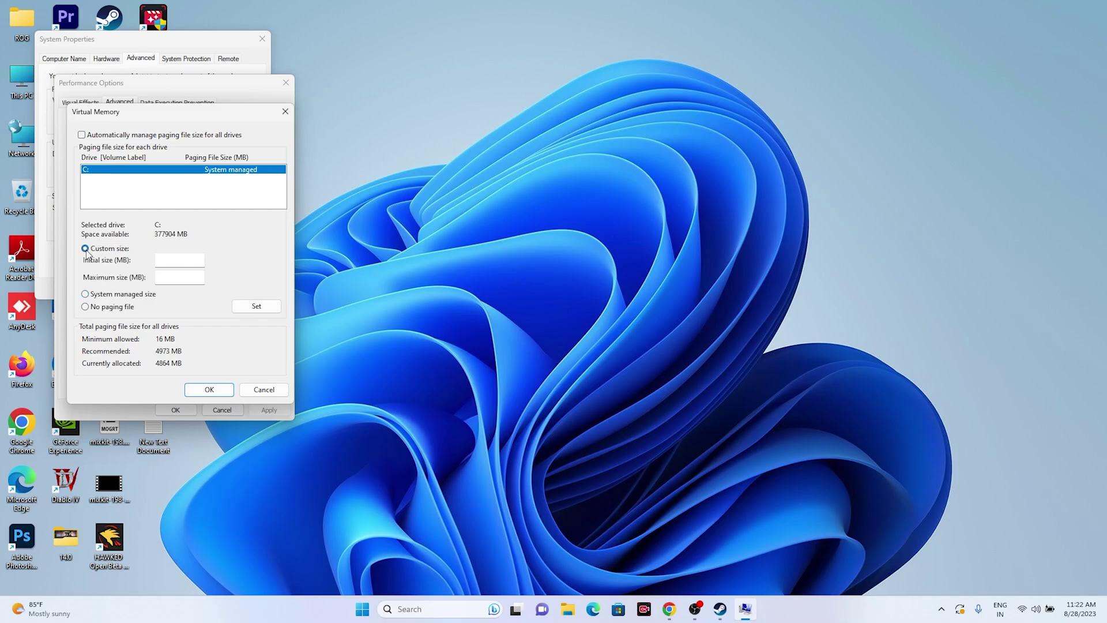
left_click(166, 258)
left_click(170, 273)
Step: Open Calculator and multiply 32 by 1024 to convert the RAM size to megabytes
key("super+s")
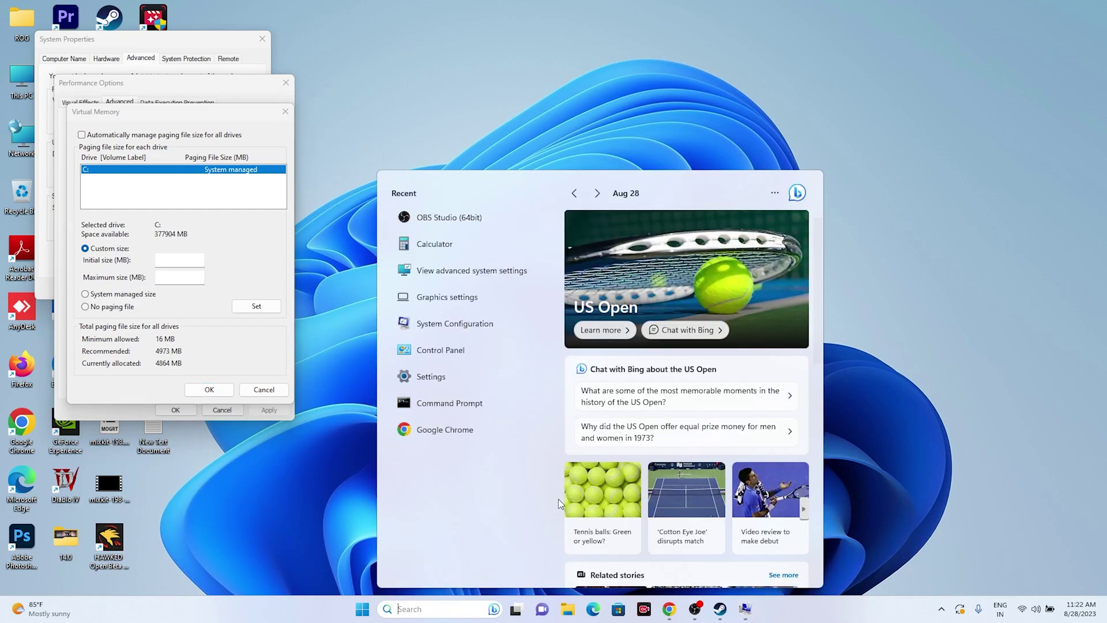
left_click(465, 245)
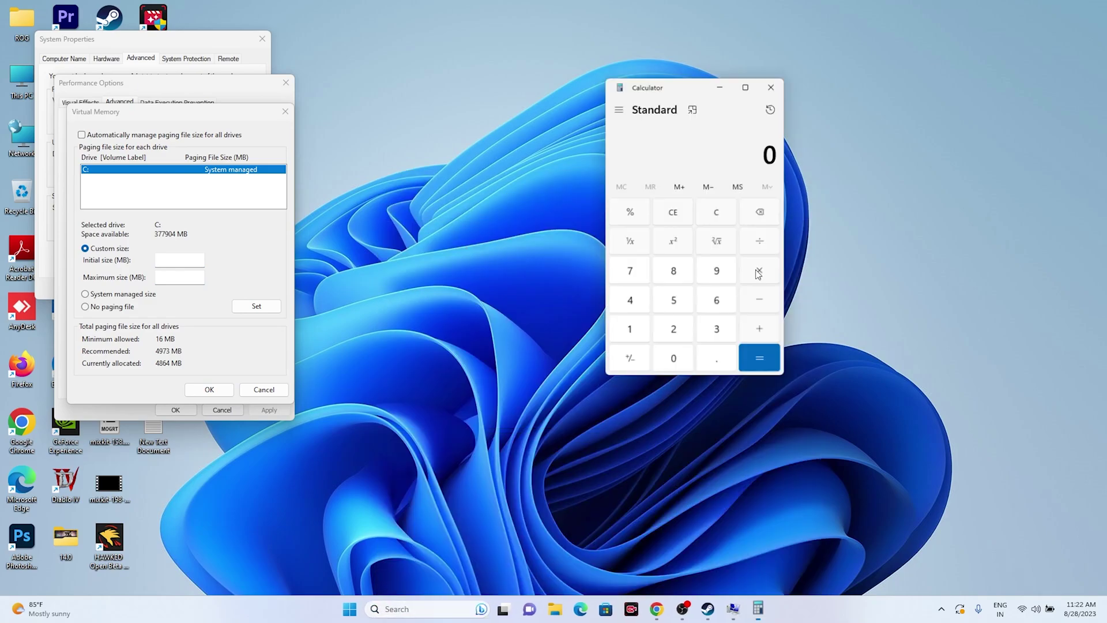
left_click(718, 334)
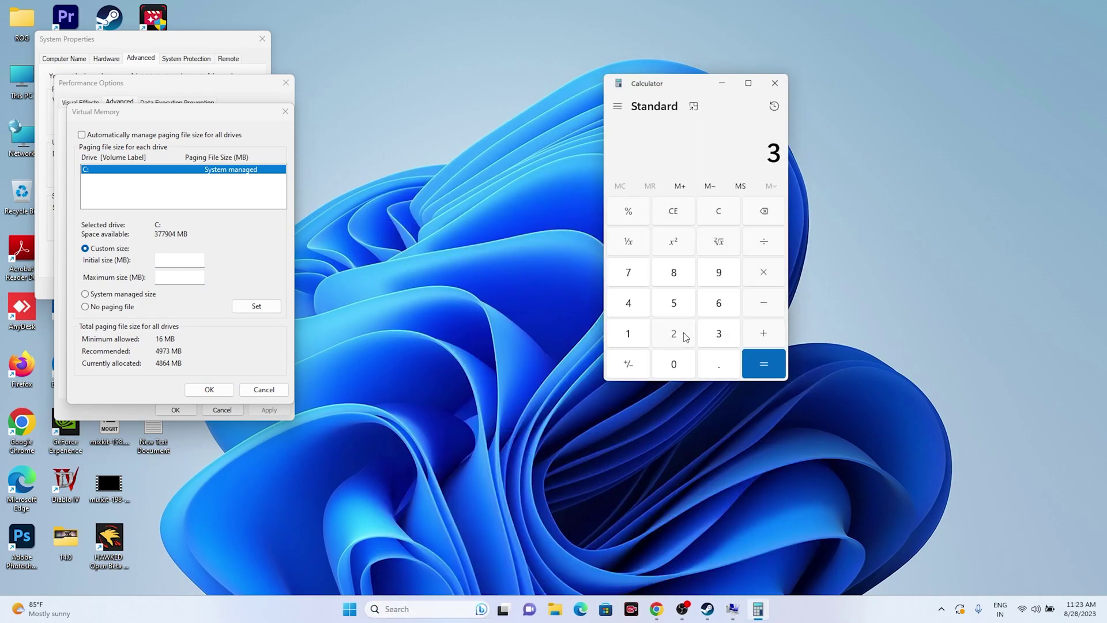
left_click(686, 337)
left_click(762, 281)
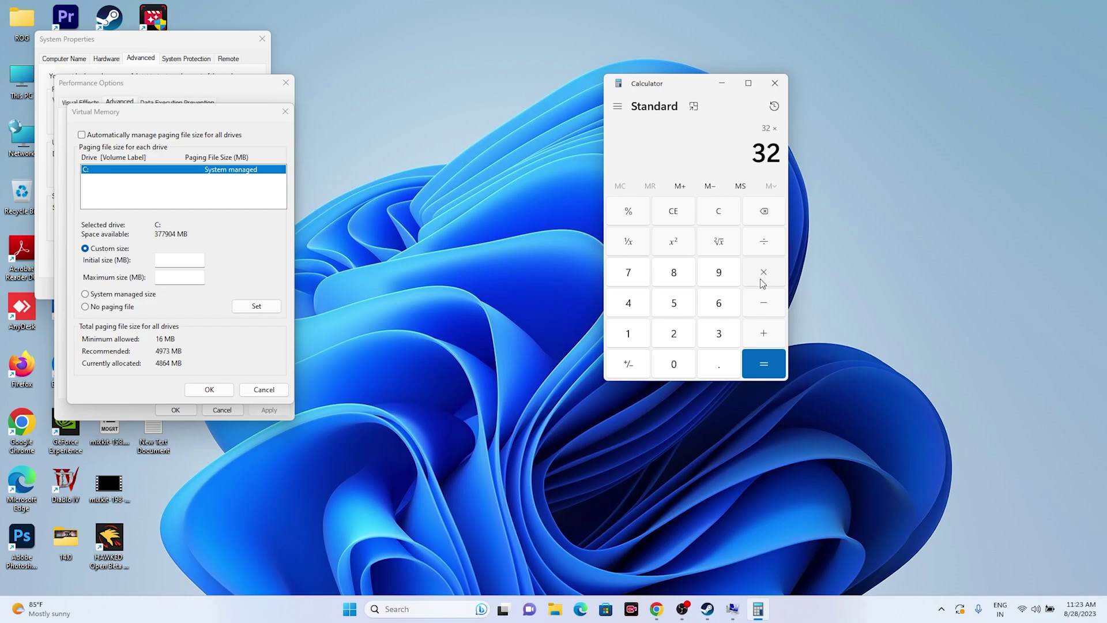
left_click(644, 335)
left_click(669, 364)
left_click(675, 334)
left_click(632, 311)
left_click(778, 371)
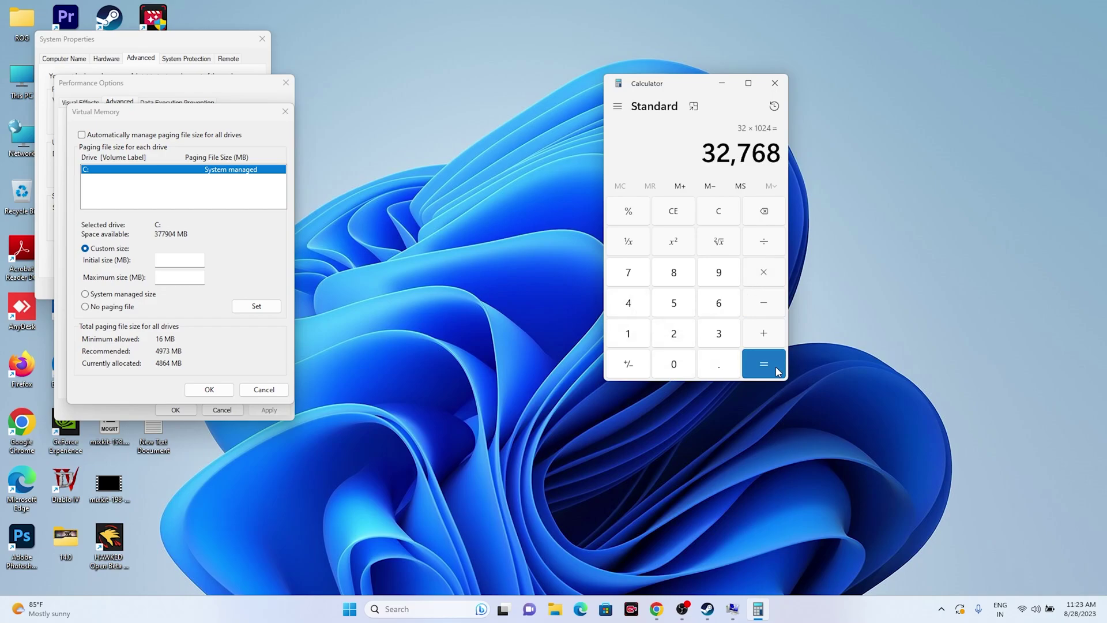
Step: Multiply the result by 1.5 and copy it into the paging file's initial size as 49,152 MB
left_click(766, 276)
left_click(638, 338)
left_click(708, 368)
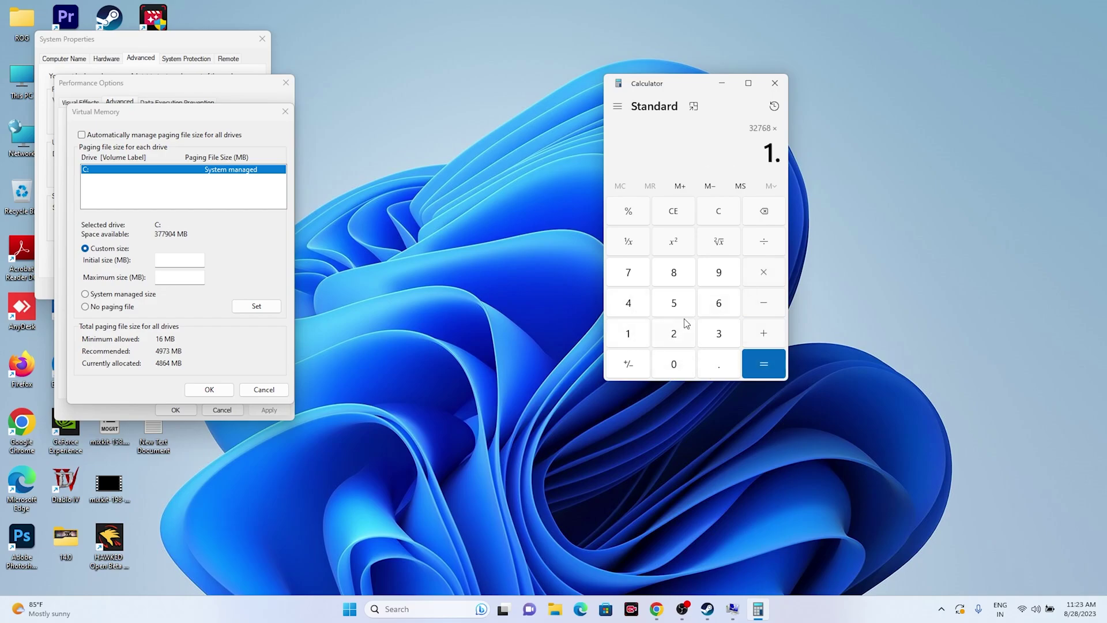
left_click(686, 307)
left_click(767, 361)
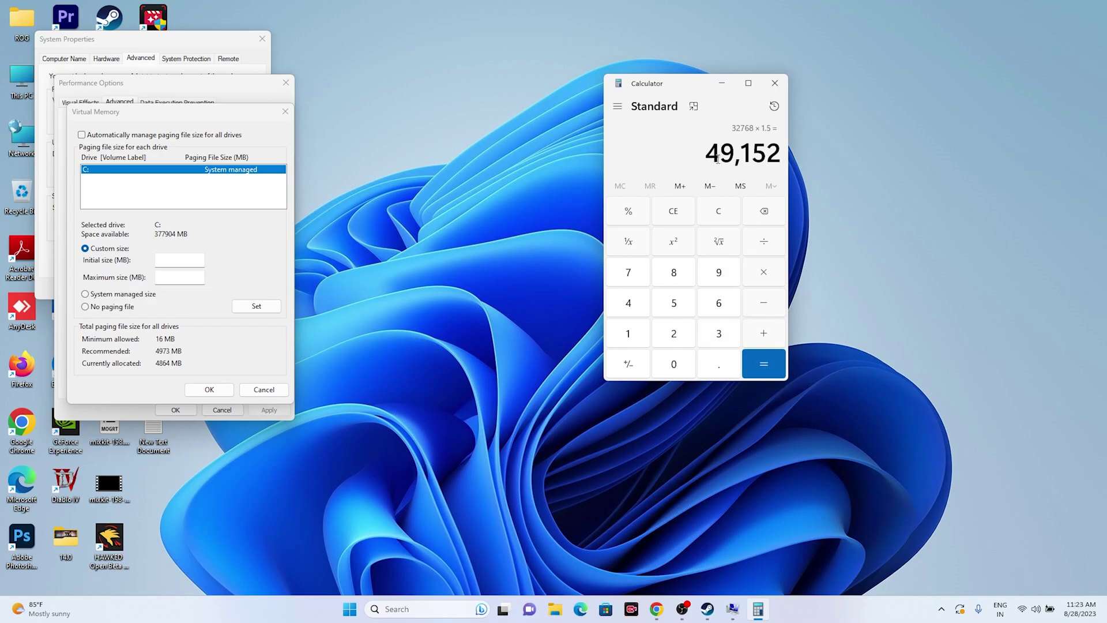
left_click_drag(718, 160, 780, 159)
right_click(778, 157)
left_click(801, 169)
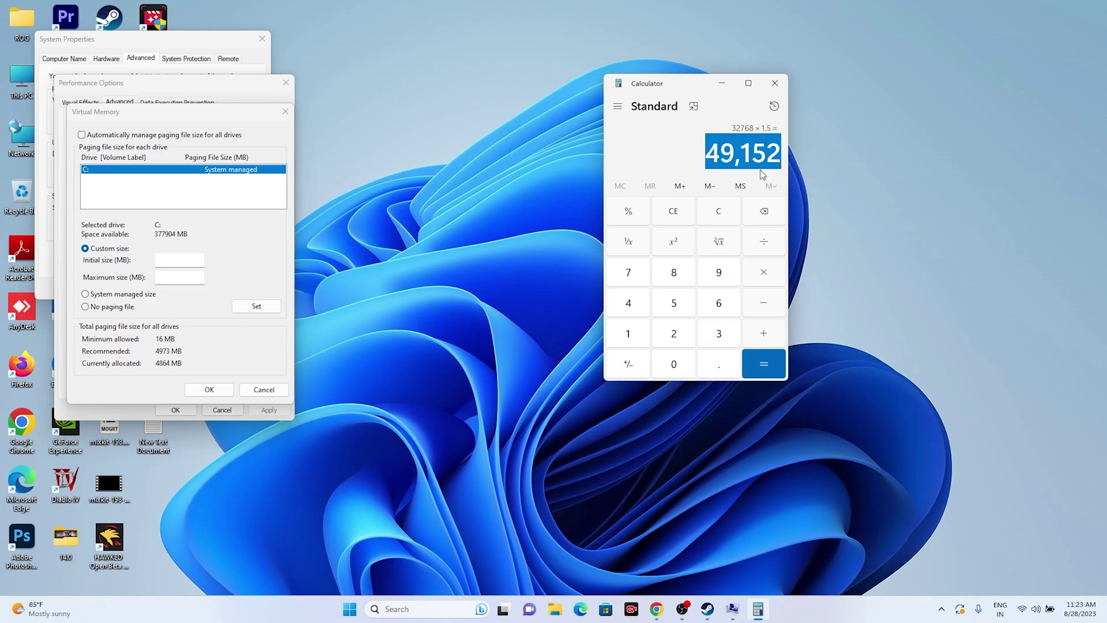
right_click(167, 258)
left_click(196, 309)
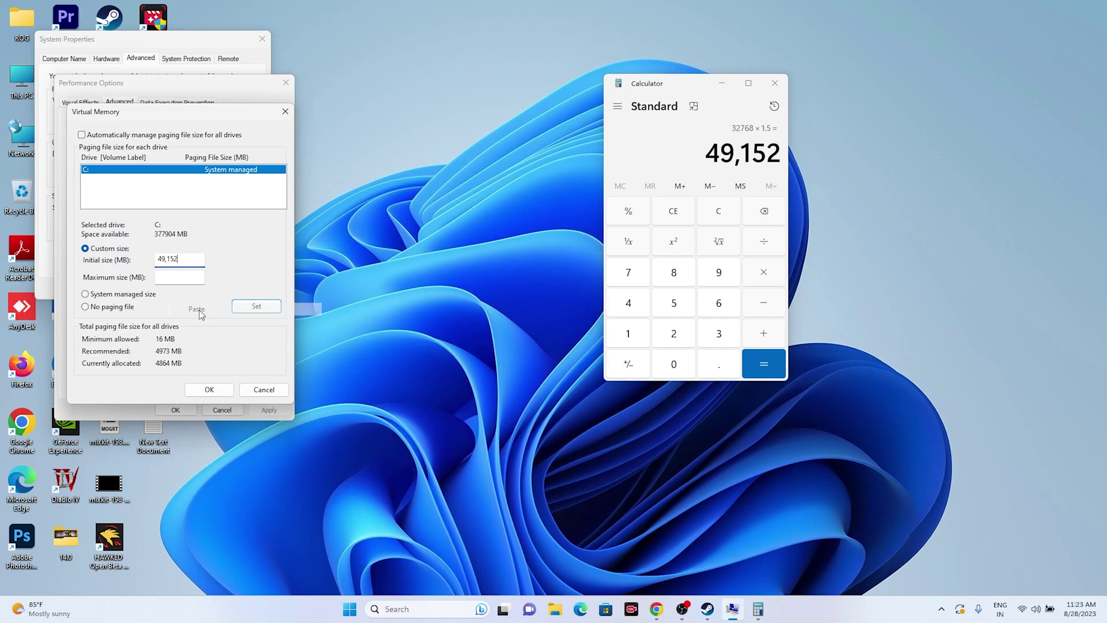
Step: Clear the calculation and work out 32 times 1024 again for the maximum paging file size
left_click(179, 275)
left_click(721, 211)
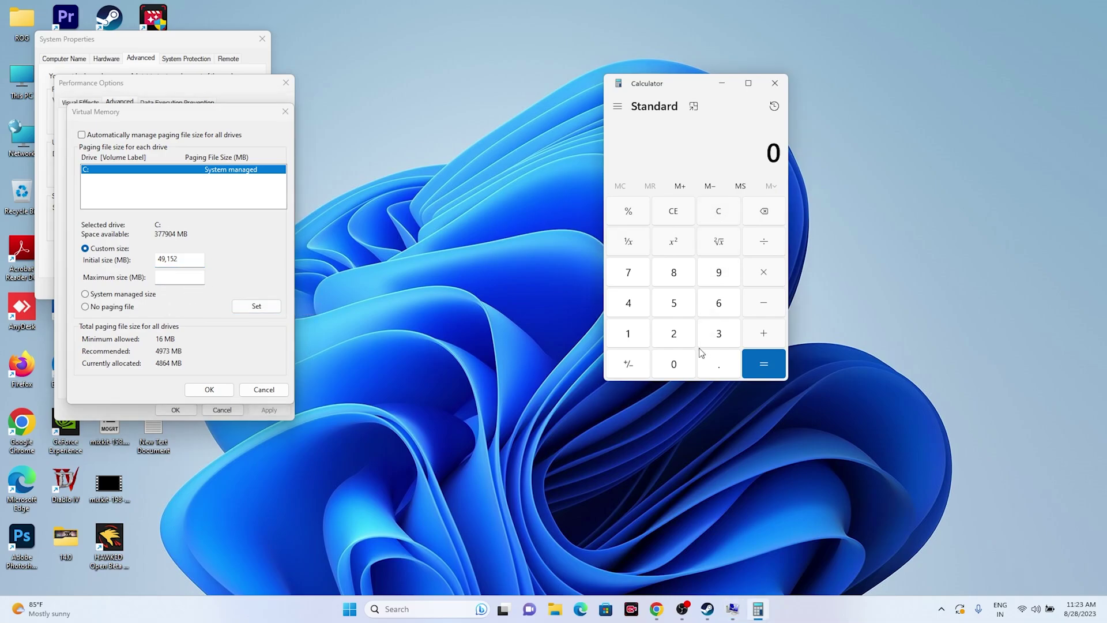
left_click(720, 339)
left_click(669, 335)
left_click(763, 277)
left_click(641, 331)
left_click(671, 363)
left_click(674, 333)
left_click(633, 306)
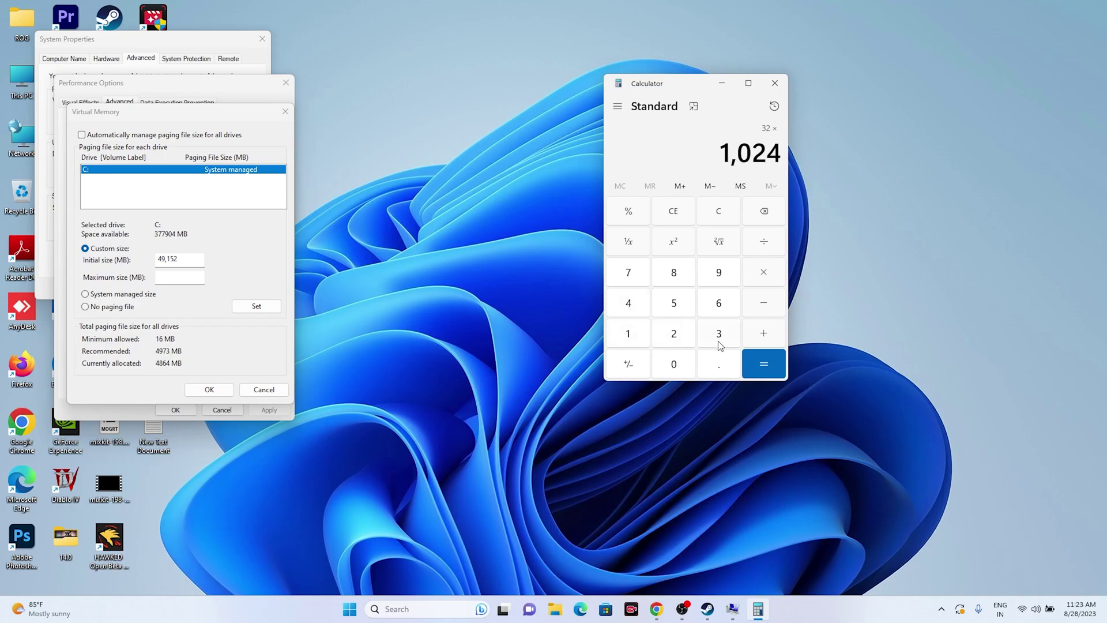
left_click(761, 362)
Step: Multiply the result by 3 and copy it into the paging file's maximum size as 98,304 MB
left_click(764, 273)
left_click(718, 333)
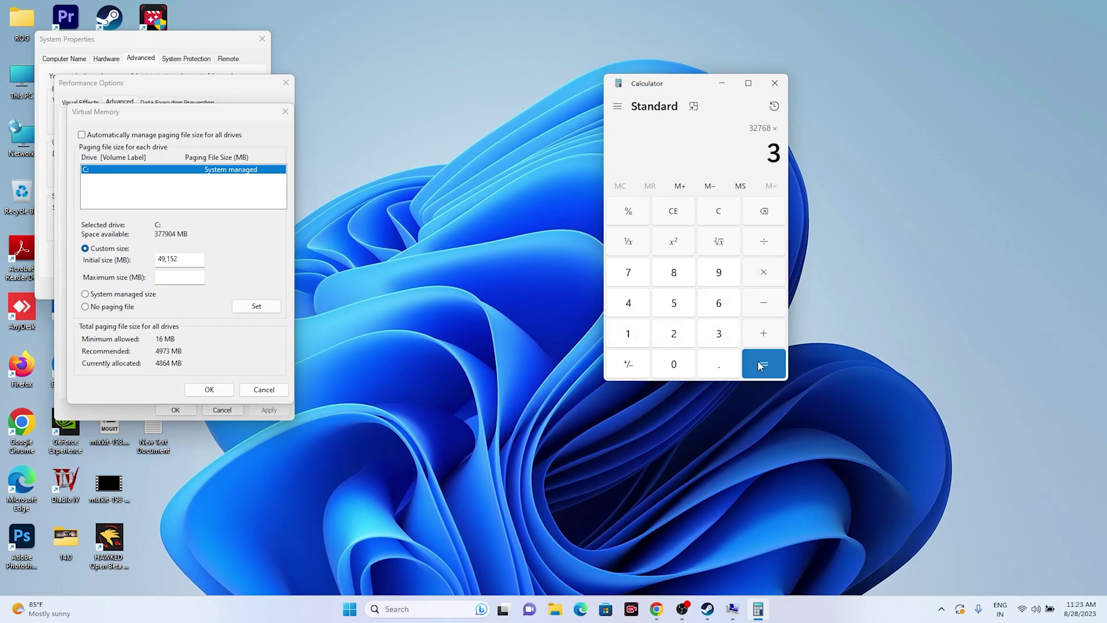
left_click(763, 363)
left_click_drag(704, 148, 780, 153)
right_click(754, 155)
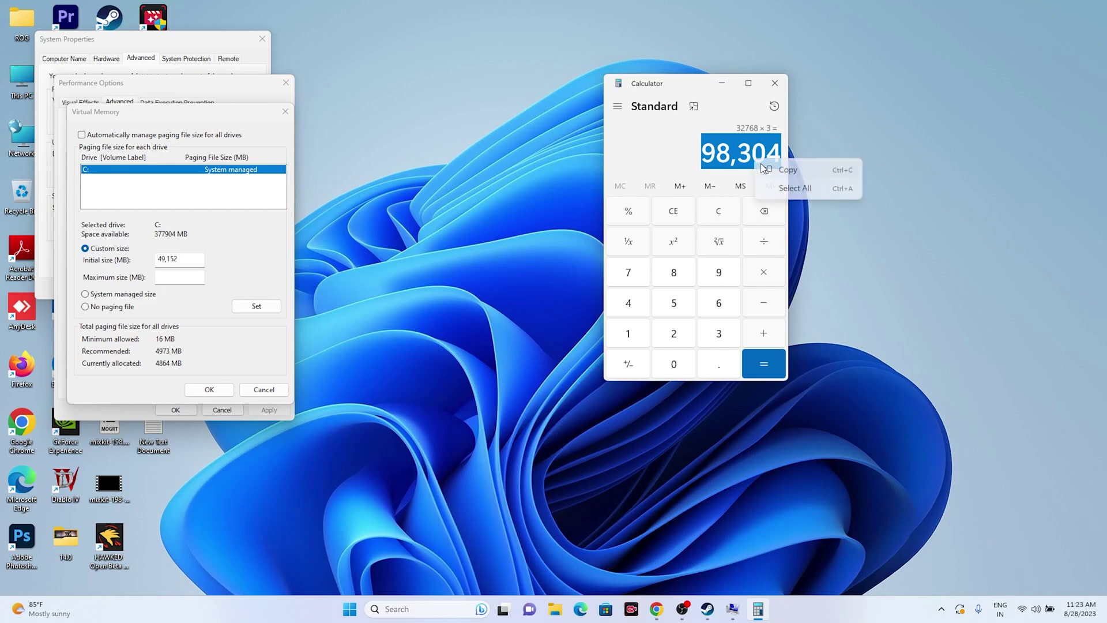
left_click(785, 169)
right_click(202, 278)
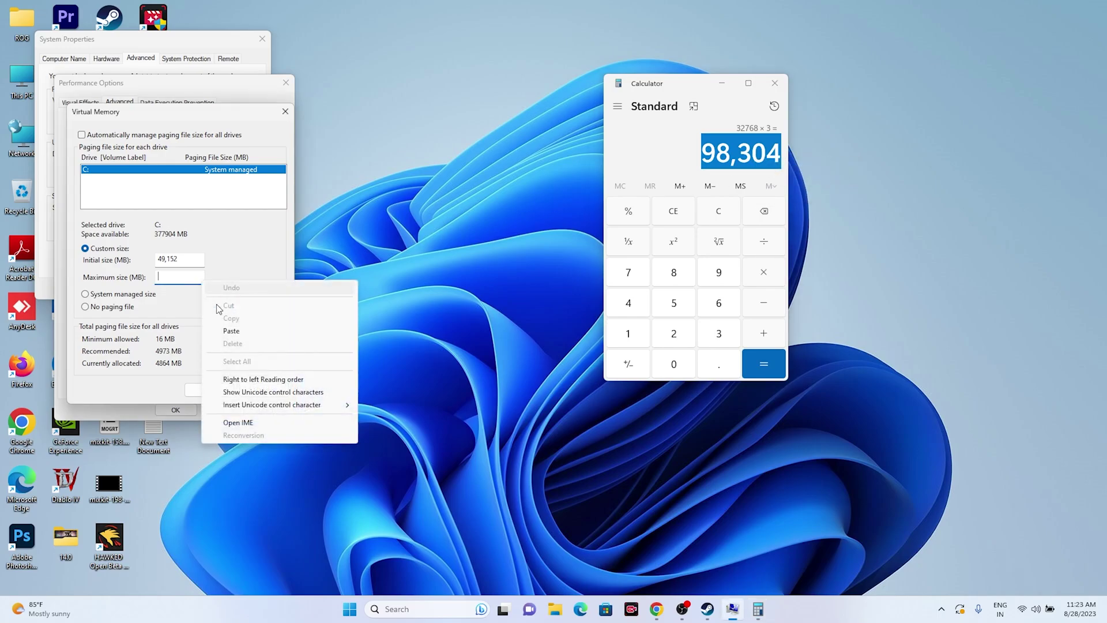
left_click(231, 331)
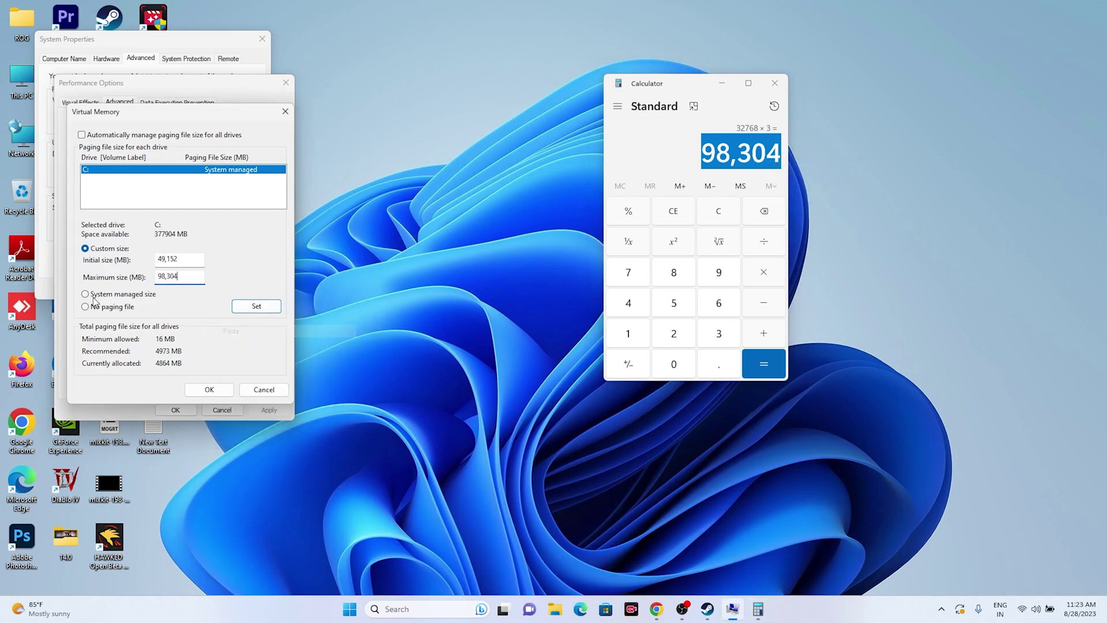
Step: Accept the Virtual Memory and Performance Options settings, and close System Properties and Calculator
left_click(209, 389)
left_click(187, 410)
left_click(263, 39)
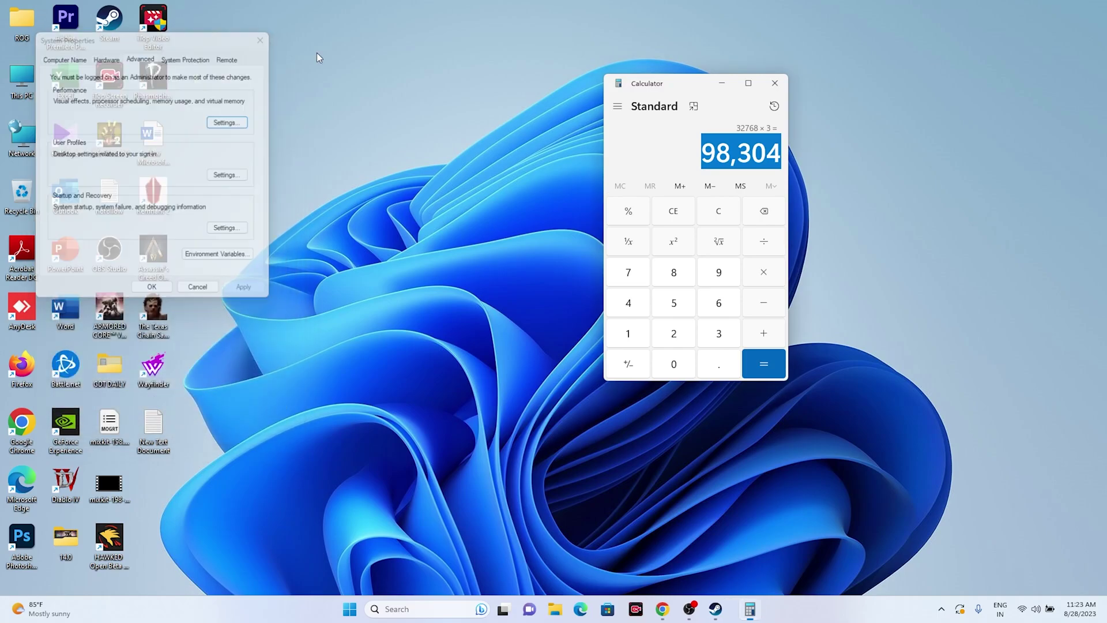
left_click(776, 83)
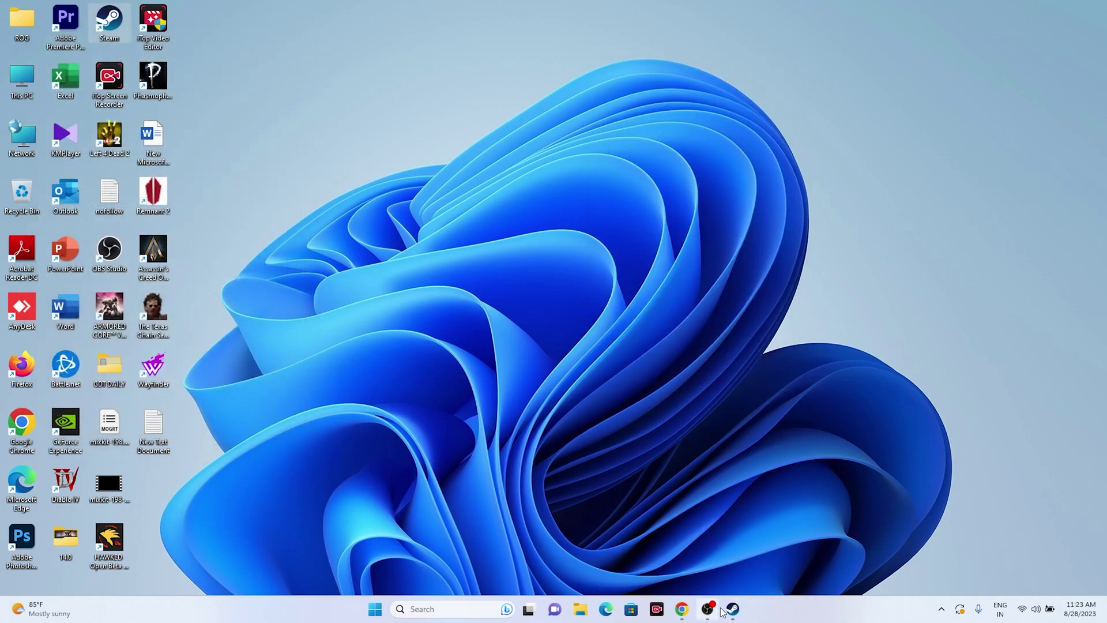
Step: Bring up and minimize Steam, switch to Chrome and look over the NVIDIA GeForce and AMD driver pages
left_click(725, 609)
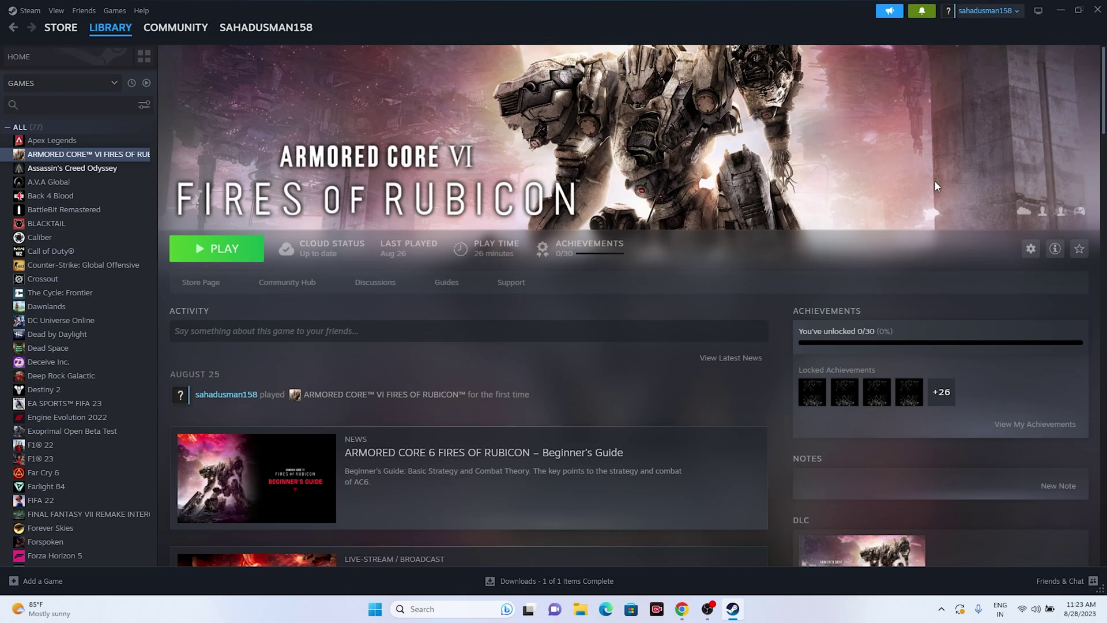
left_click(733, 609)
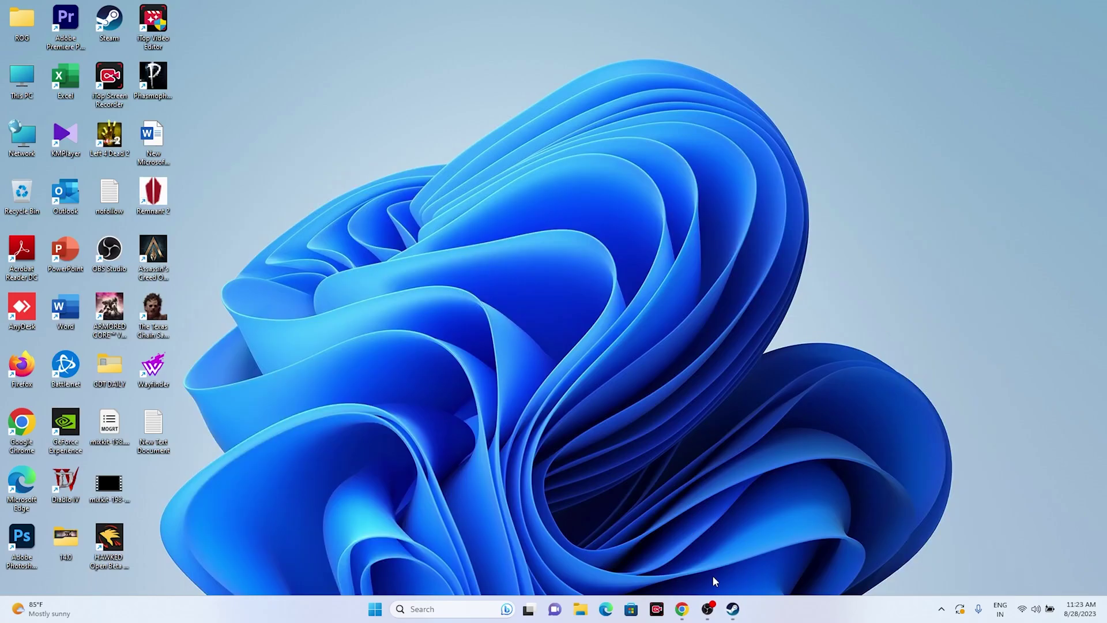
left_click(681, 610)
left_click(253, 7)
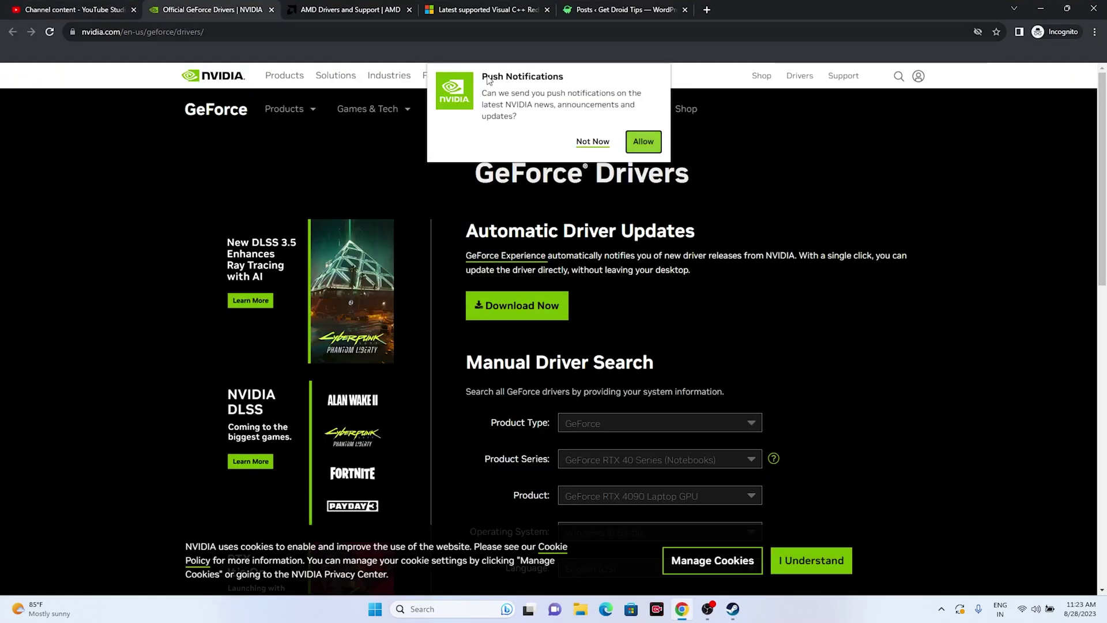
scroll(962, 175, "down", 3)
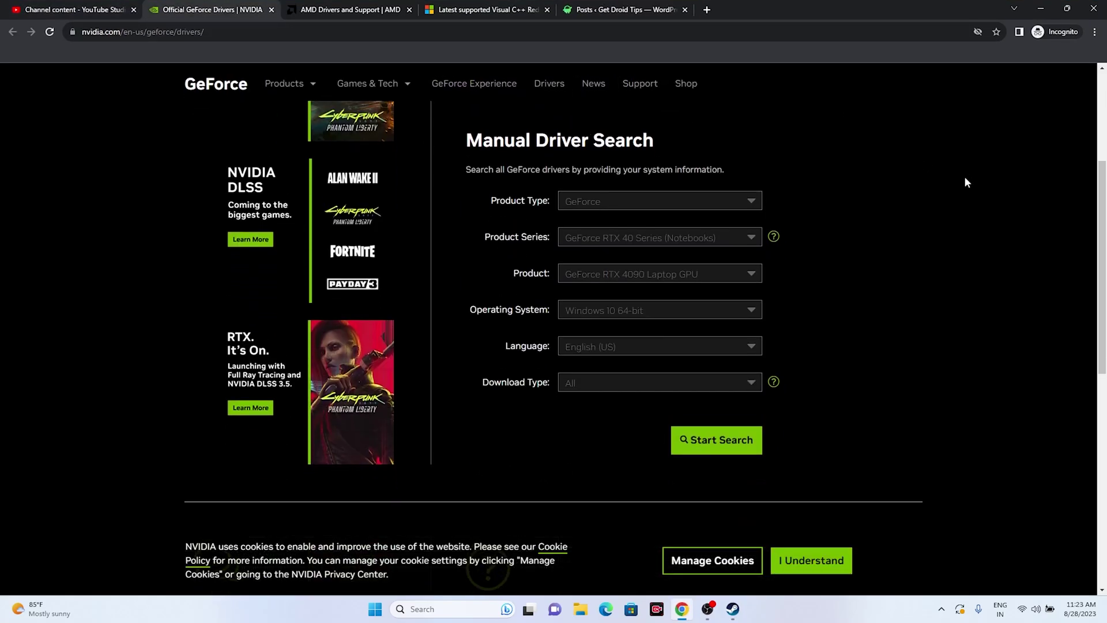
scroll(964, 176, "up", 3)
left_click(327, 7)
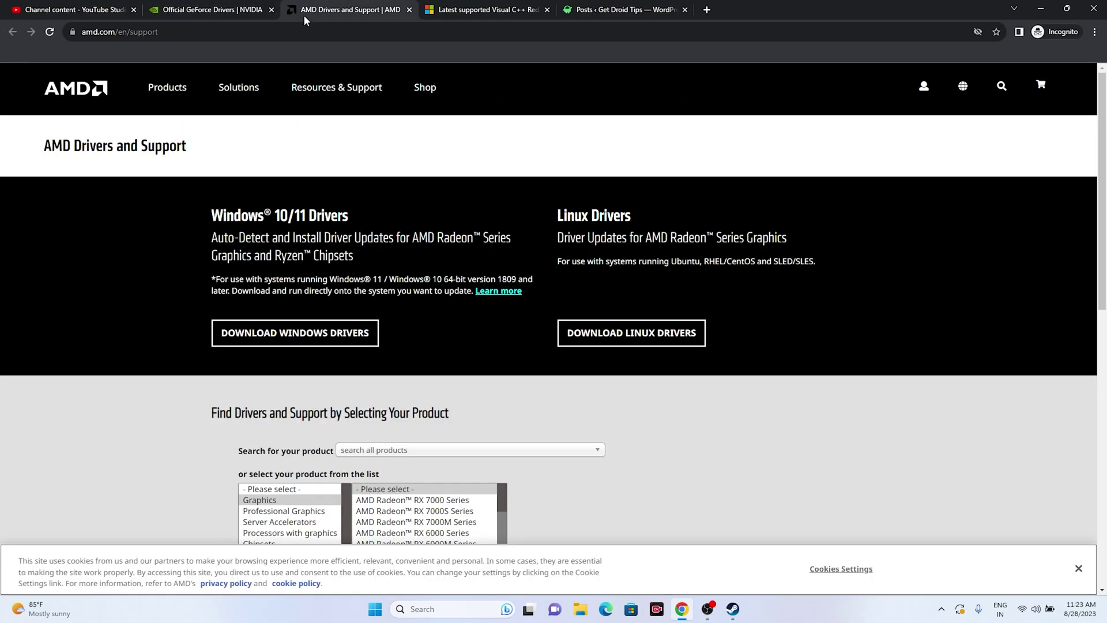
left_click(219, 9)
scroll(949, 172, "down", 1)
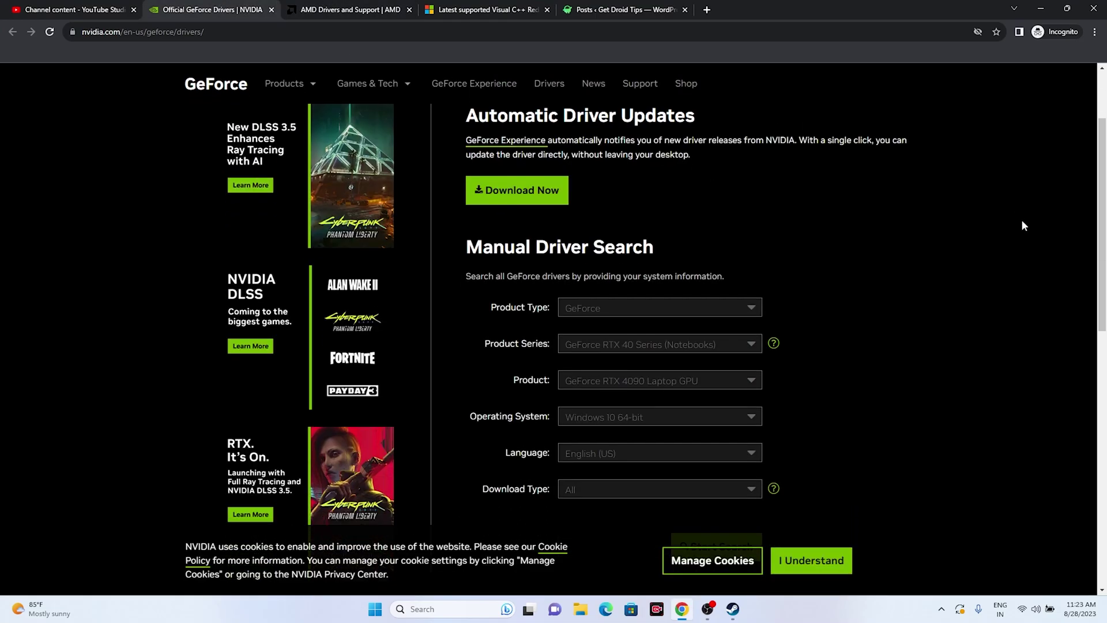
scroll(954, 222, "up", 1)
Step: Search GeForce RTX 4090 Laptop GPU drivers for Windows 11 and highlight the newest Game Ready Driver's version and release date
scroll(954, 223, "down", 3)
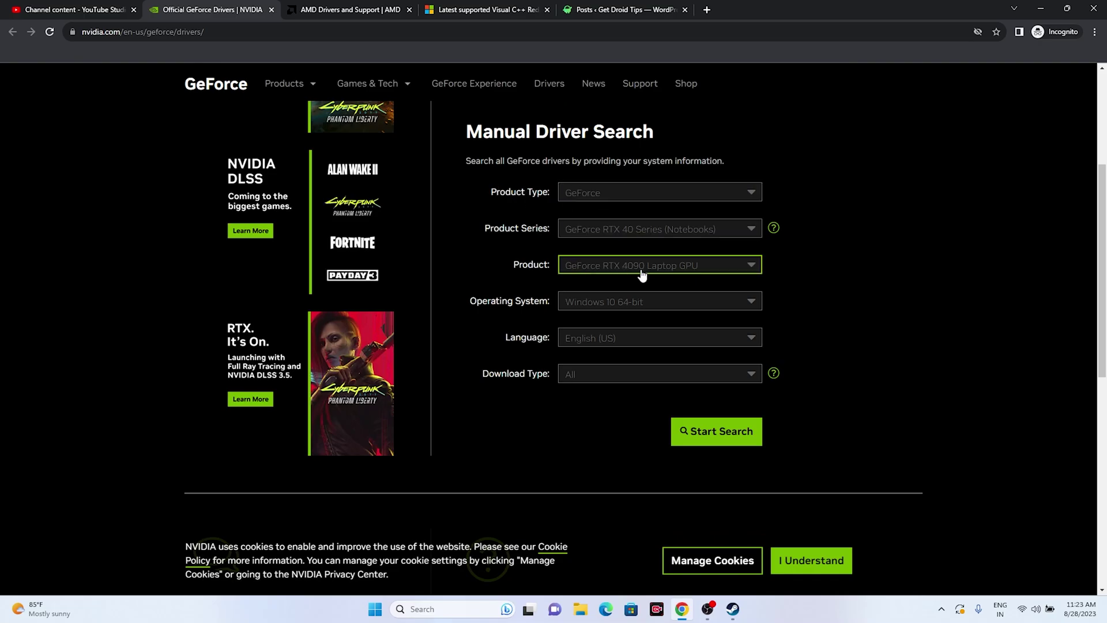
left_click(613, 303)
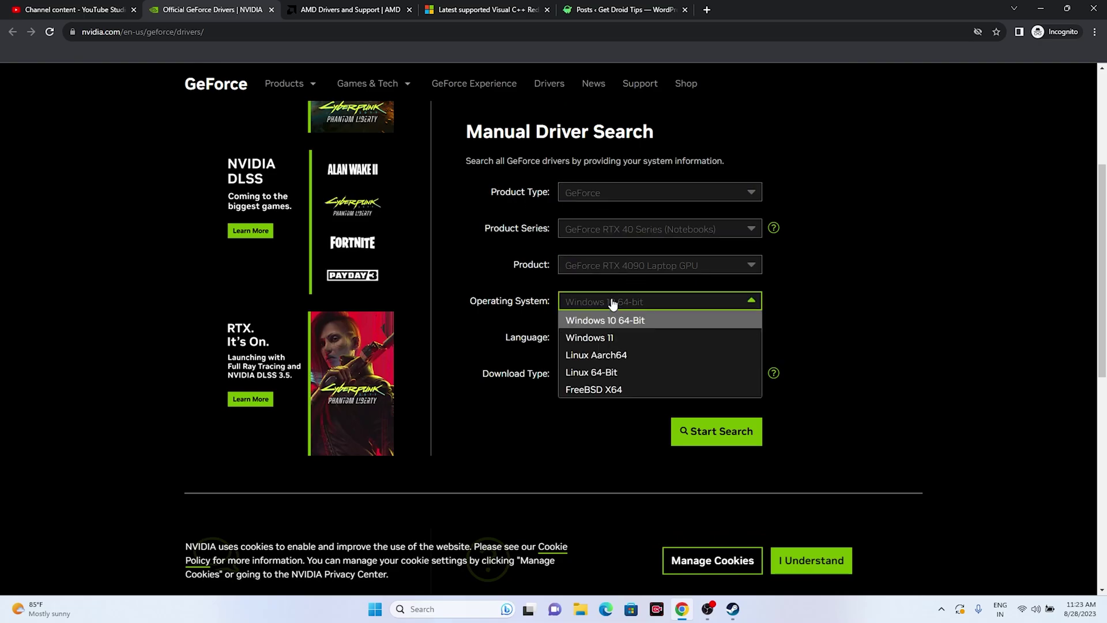
left_click(633, 339)
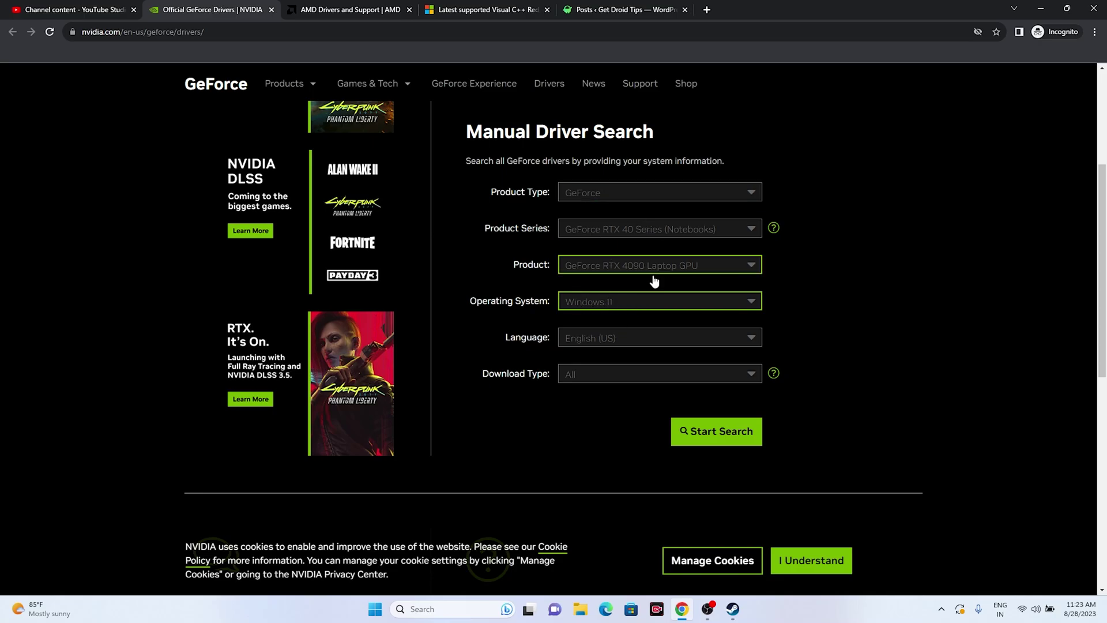
left_click(676, 428)
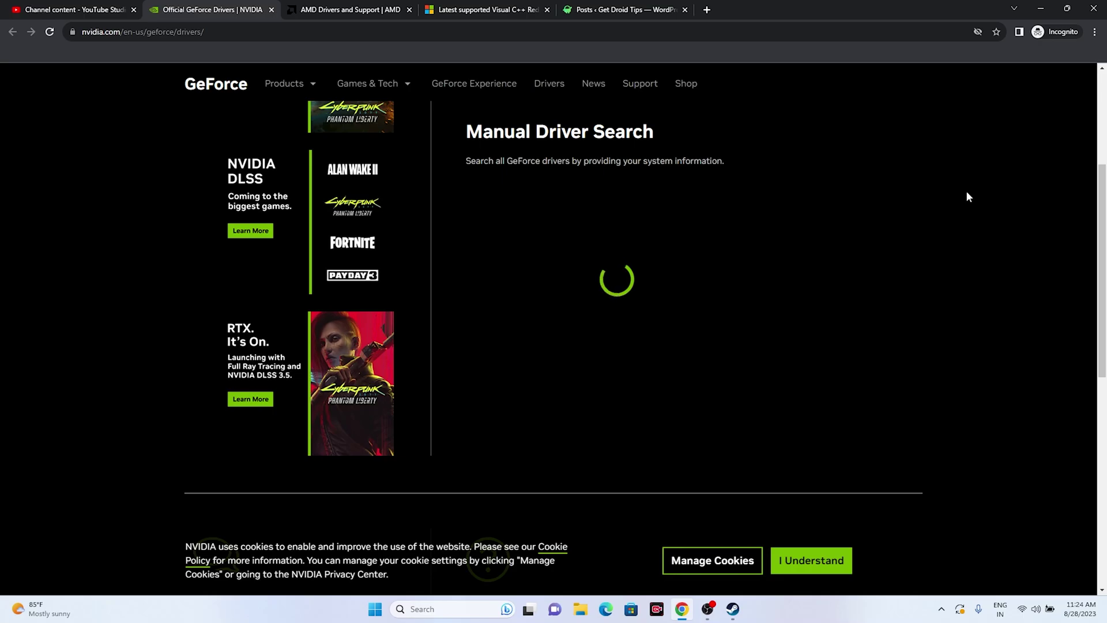
scroll(507, 294, "down", 2)
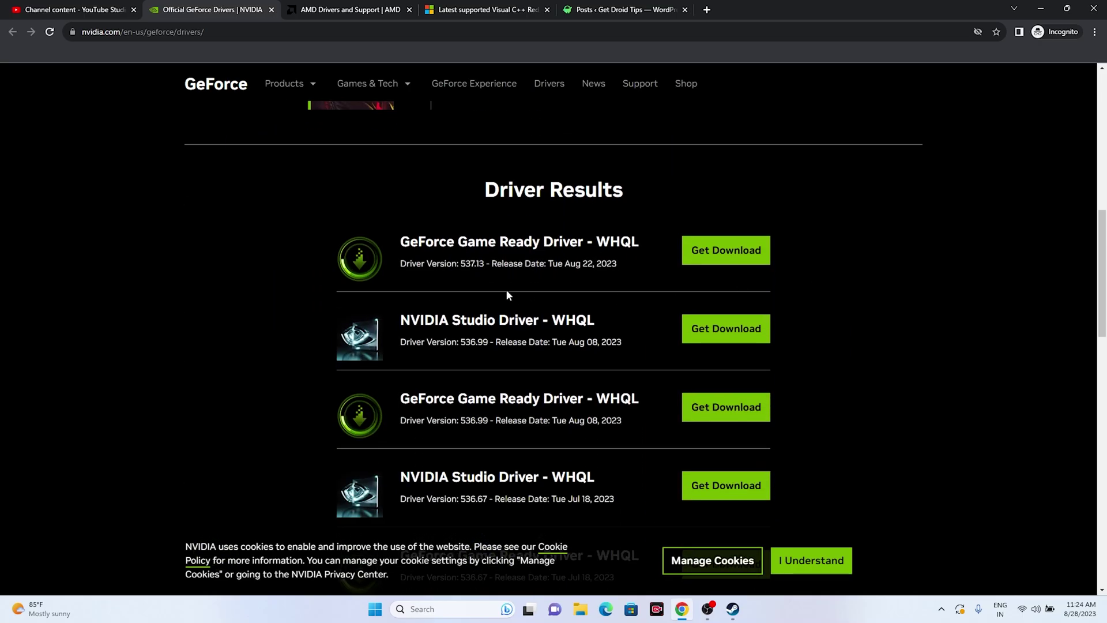
double_click(466, 264)
left_click_drag(483, 263, 621, 267)
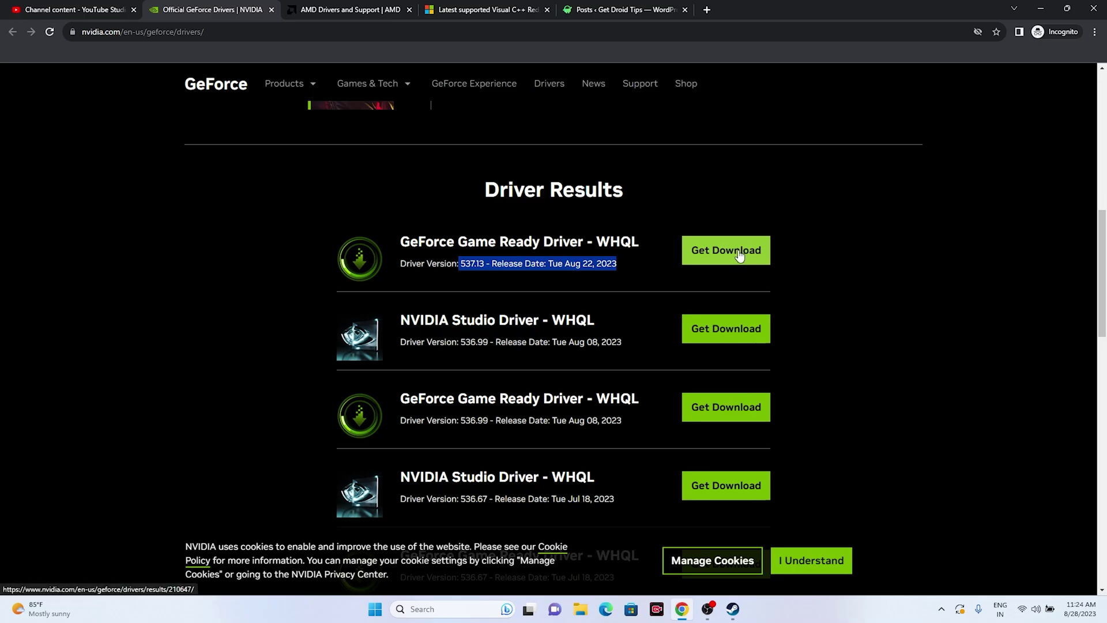
Step: Open the AMD drivers and support page for the Radeon RX 7600S from the RX 7000S Series graphics list
left_click(346, 9)
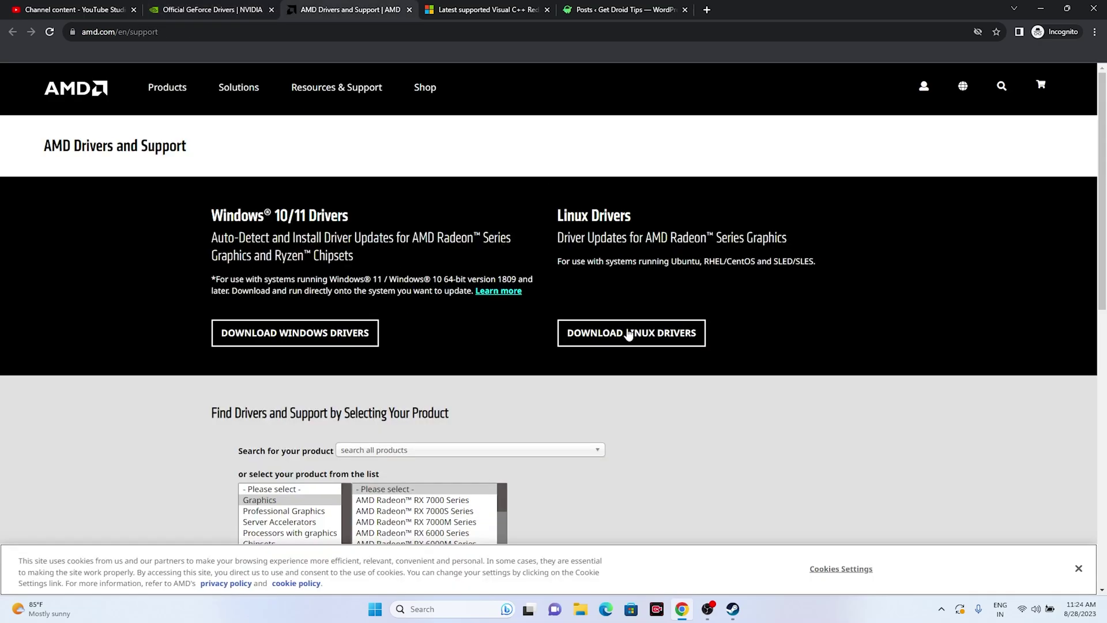
scroll(417, 372, "down", 3)
left_click(415, 339)
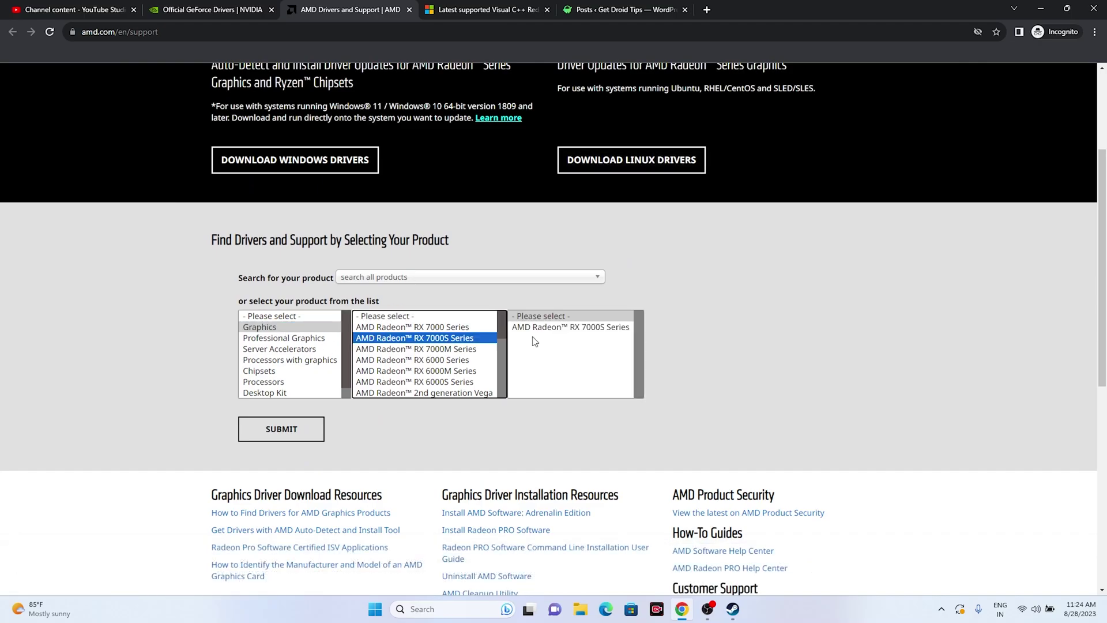
left_click(537, 342)
left_click(546, 327)
left_click(673, 338)
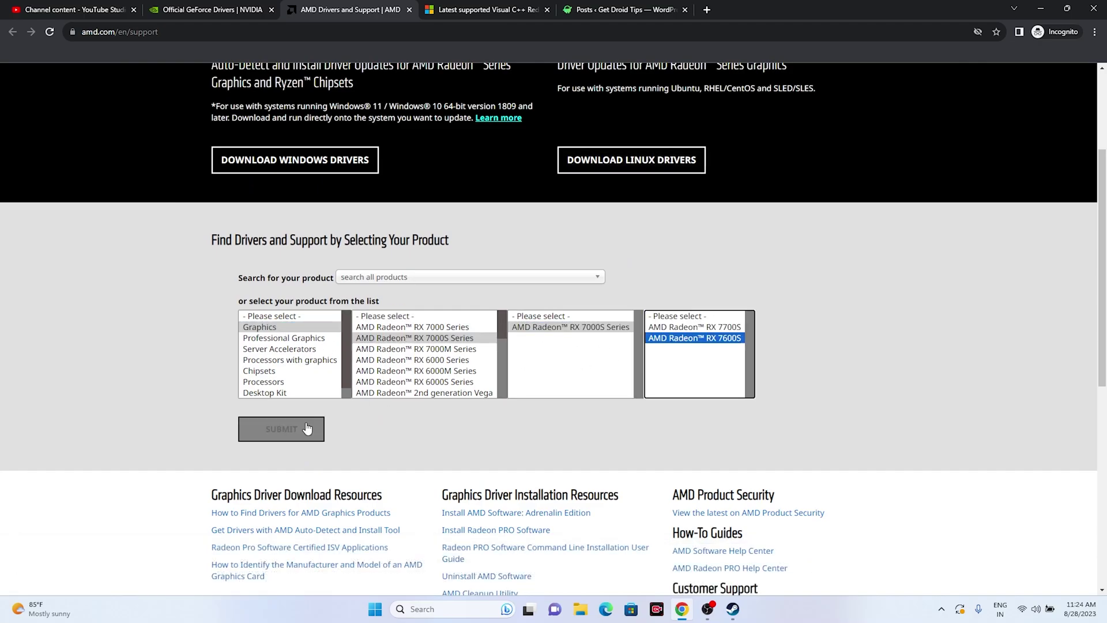
left_click(283, 430)
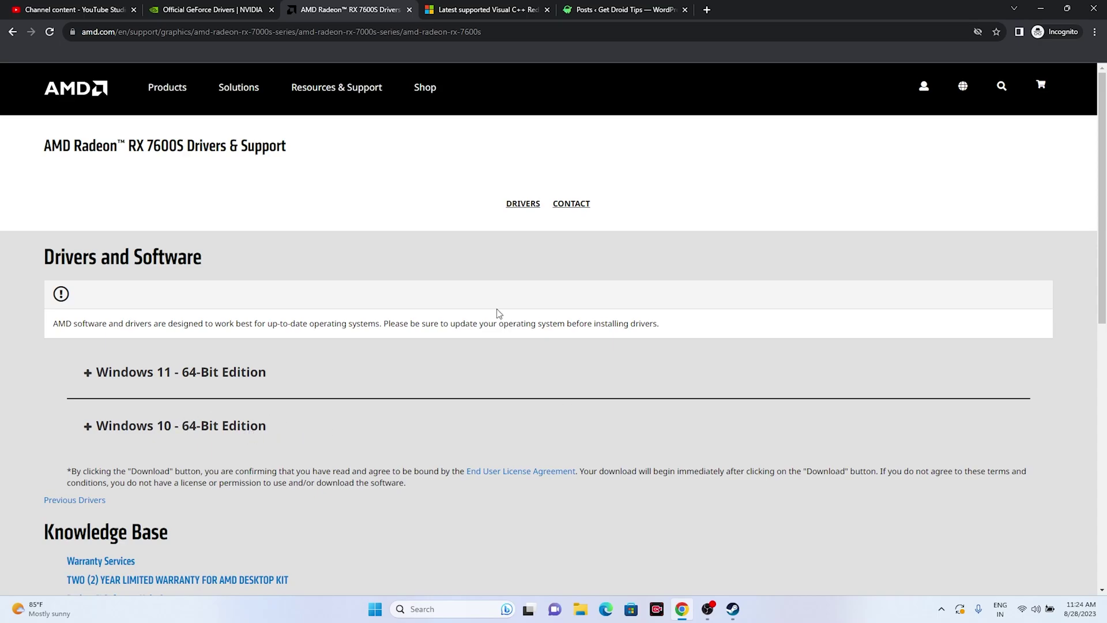
Step: Look over Microsoft's latest supported Visual C++ Redistributable page, highlighting its title and the X86 and X64 download entries, and minimize Chrome
left_click(485, 9)
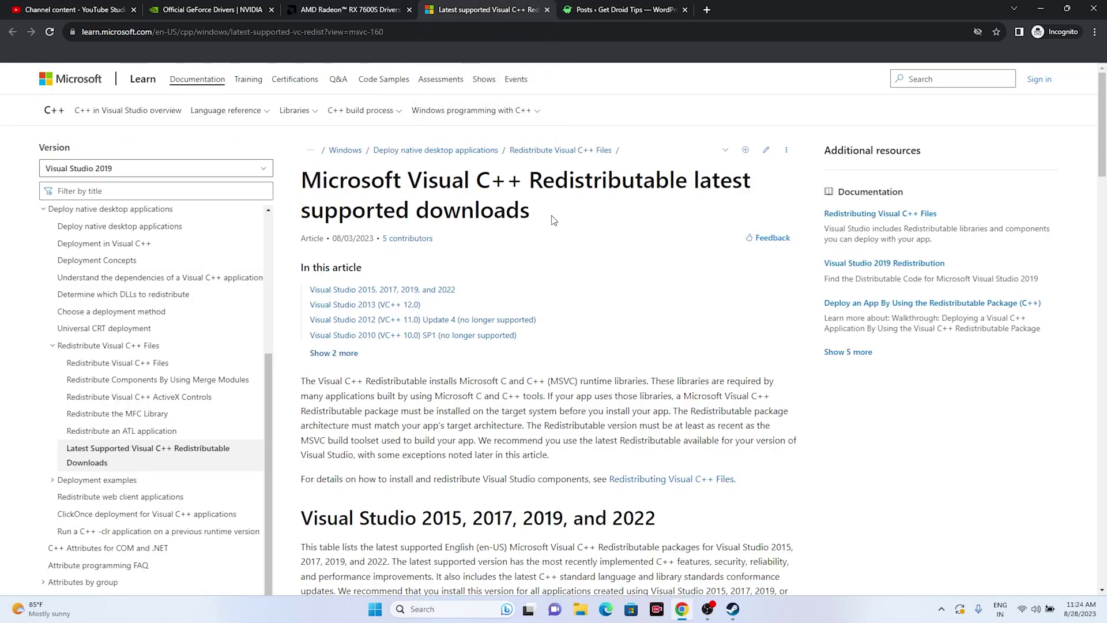
left_click_drag(553, 219, 306, 180)
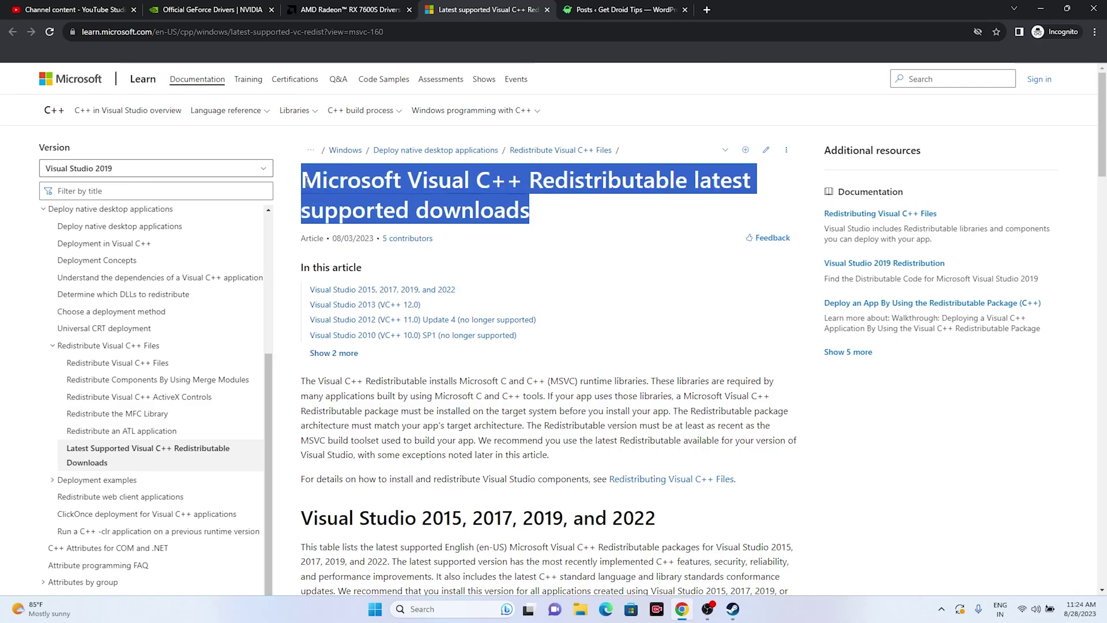
left_click(628, 216)
scroll(605, 216, "down", 7)
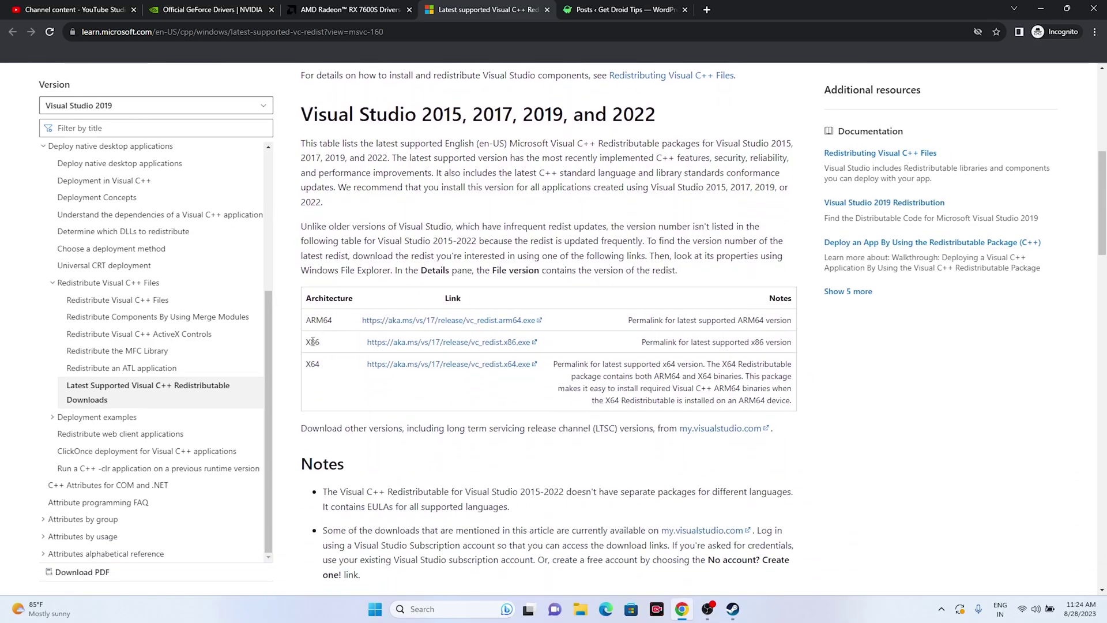
double_click(311, 342)
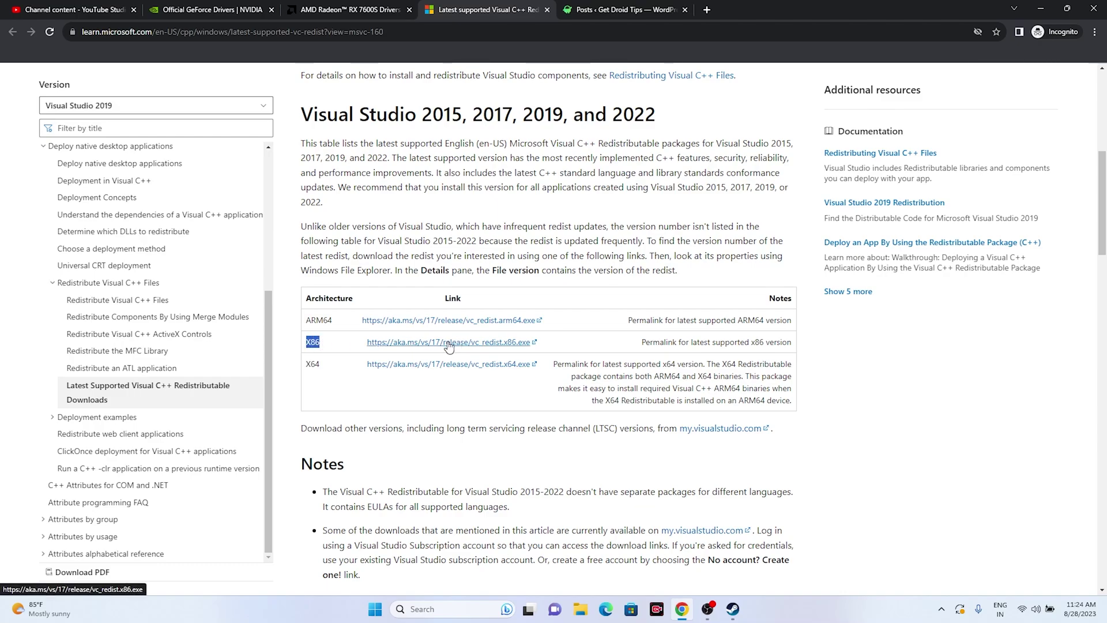
double_click(311, 365)
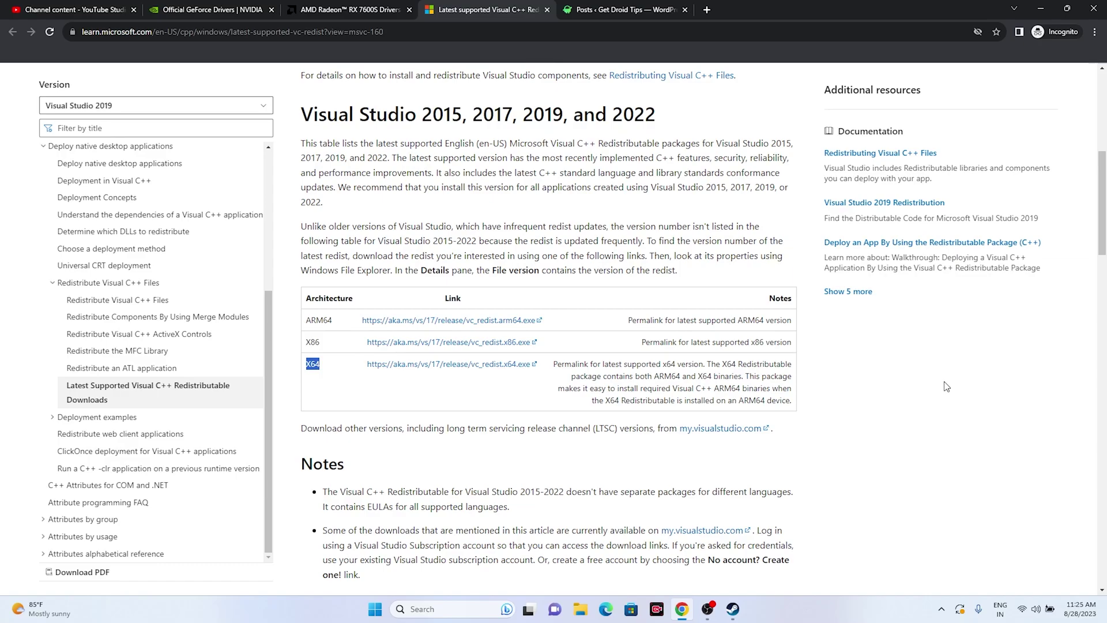
left_click(1041, 9)
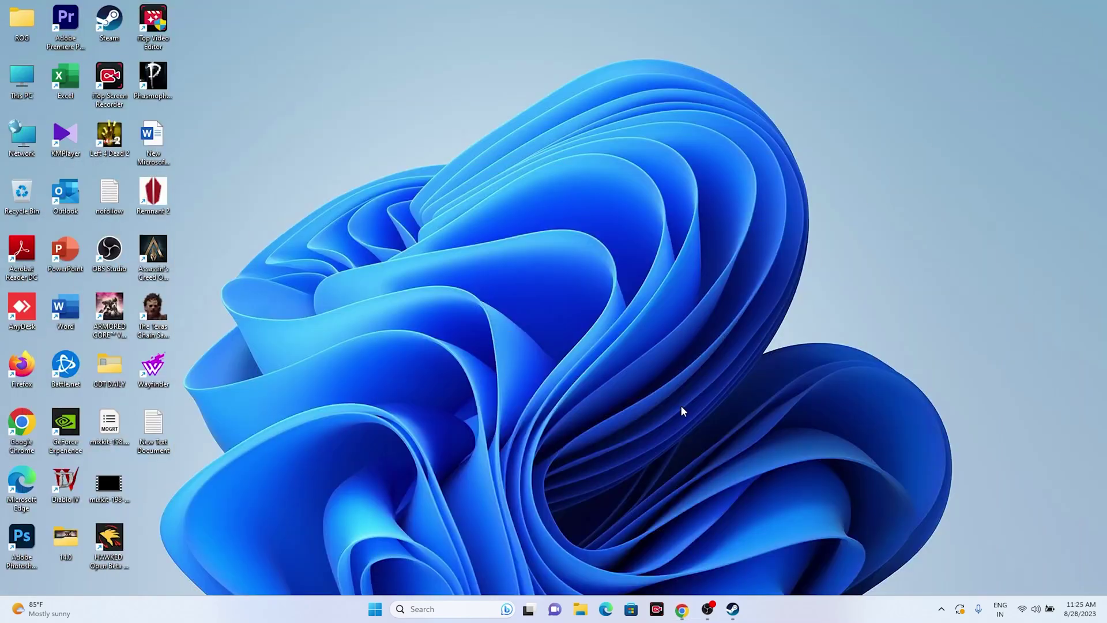
Step: Open Windows Settings, check the Windows Update page for pending updates, and close Settings
left_click(450, 609)
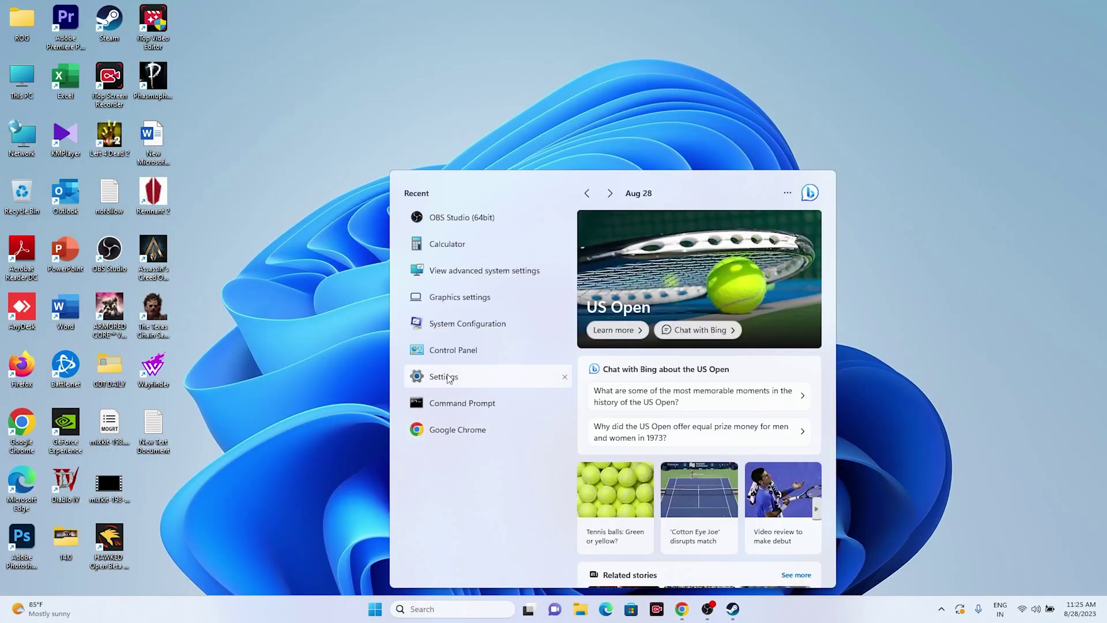
left_click(449, 379)
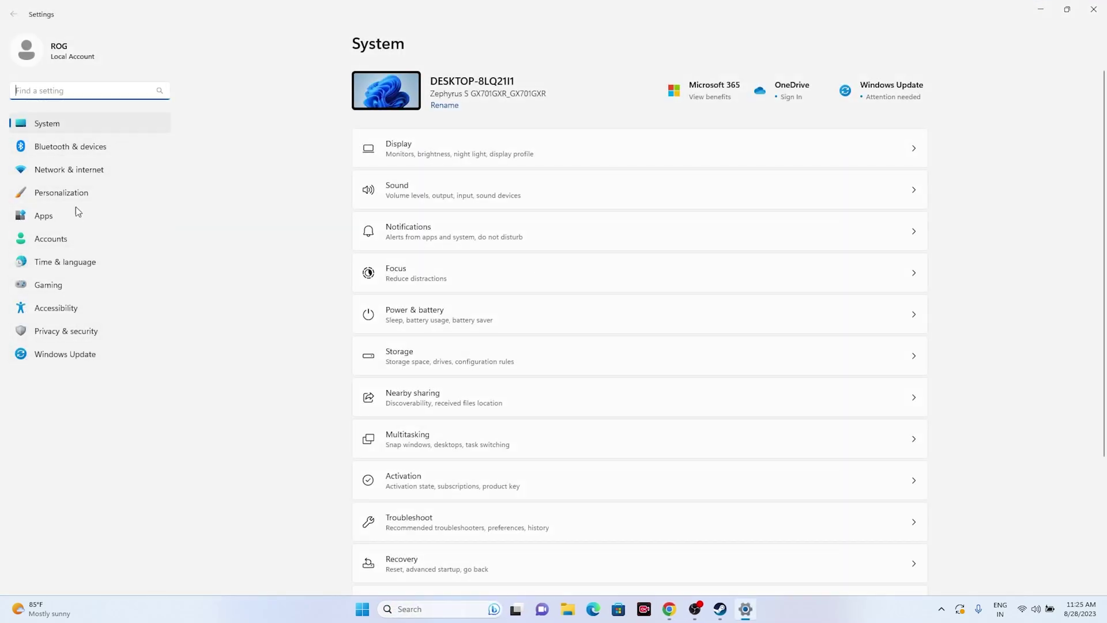
left_click(85, 357)
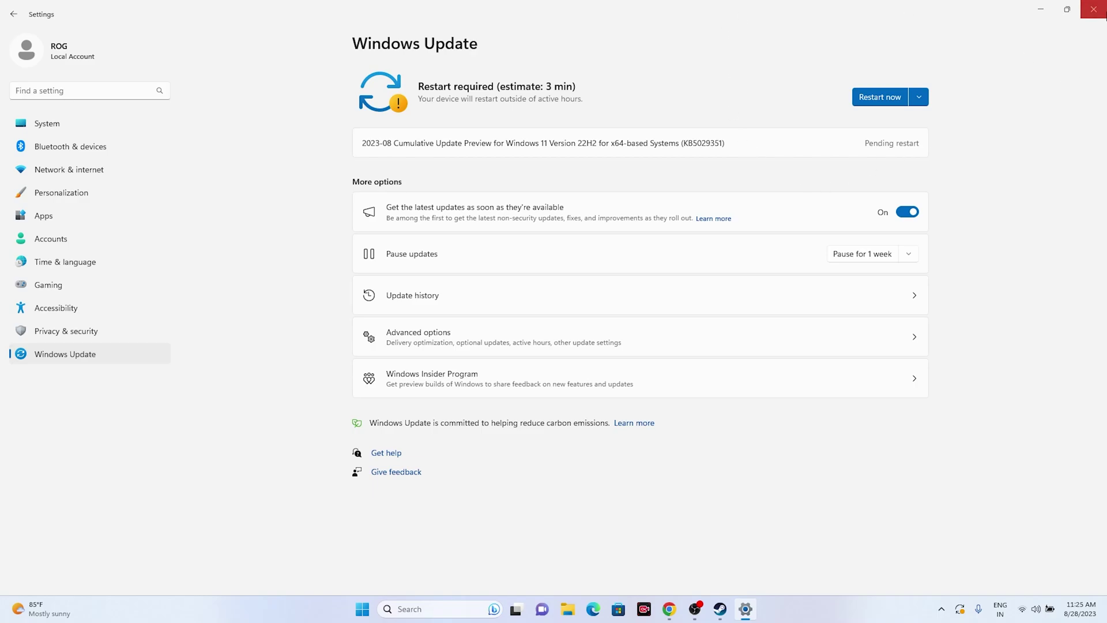
left_click(1094, 10)
Step: In Steam, verify the integrity of the ARMORED CORE VI FIRES OF RUBICON game files and close the game's properties
left_click(733, 609)
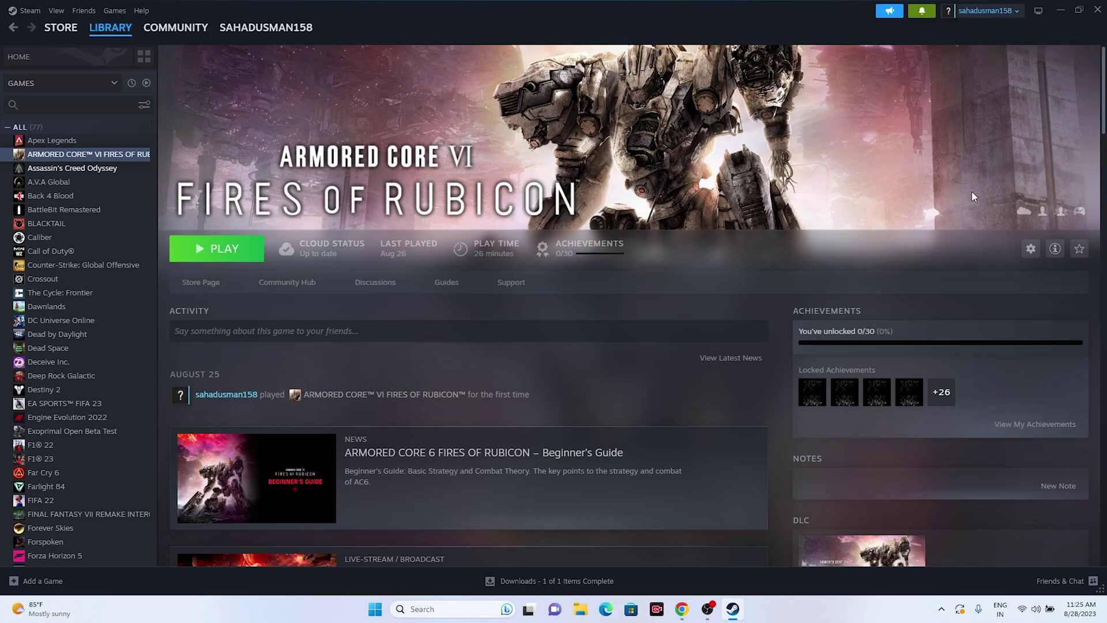
right_click(79, 156)
left_click(92, 247)
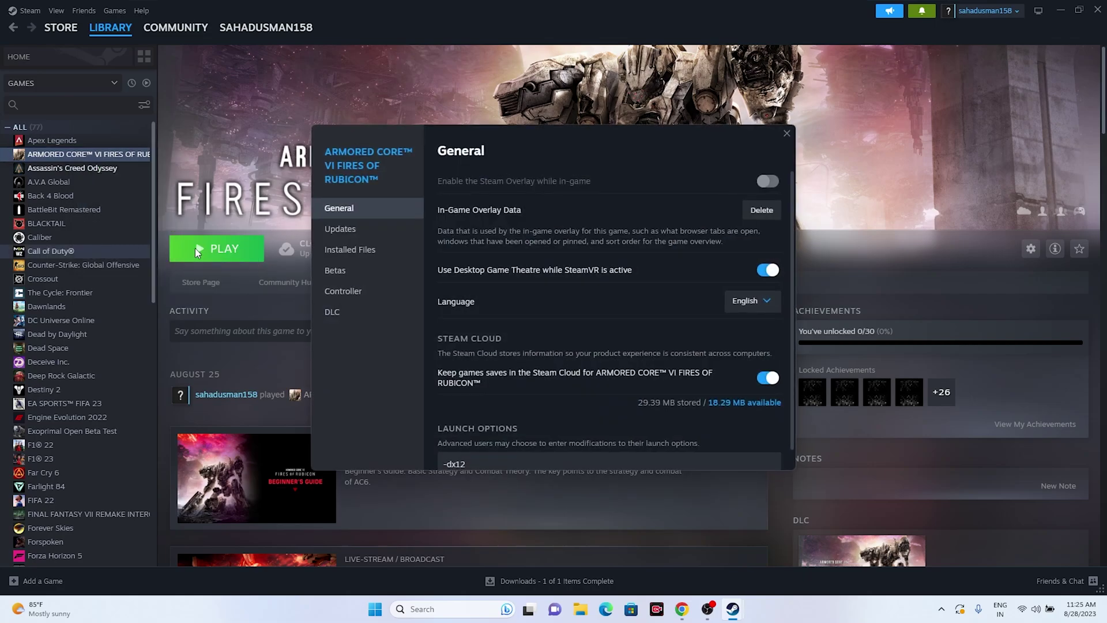
left_click(357, 251)
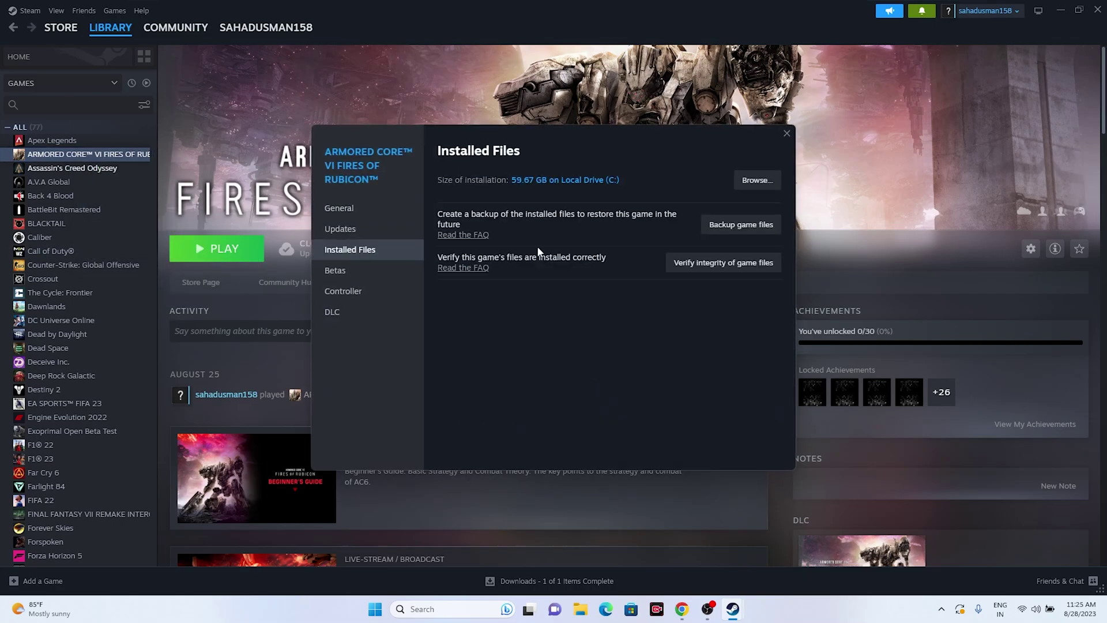
left_click(747, 265)
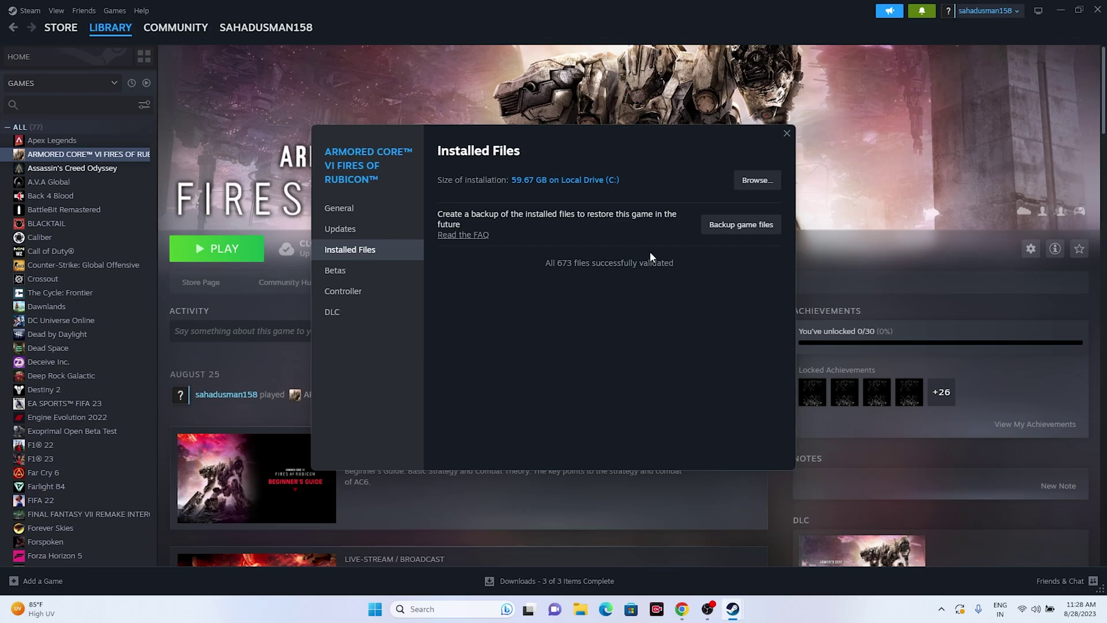
left_click(786, 133)
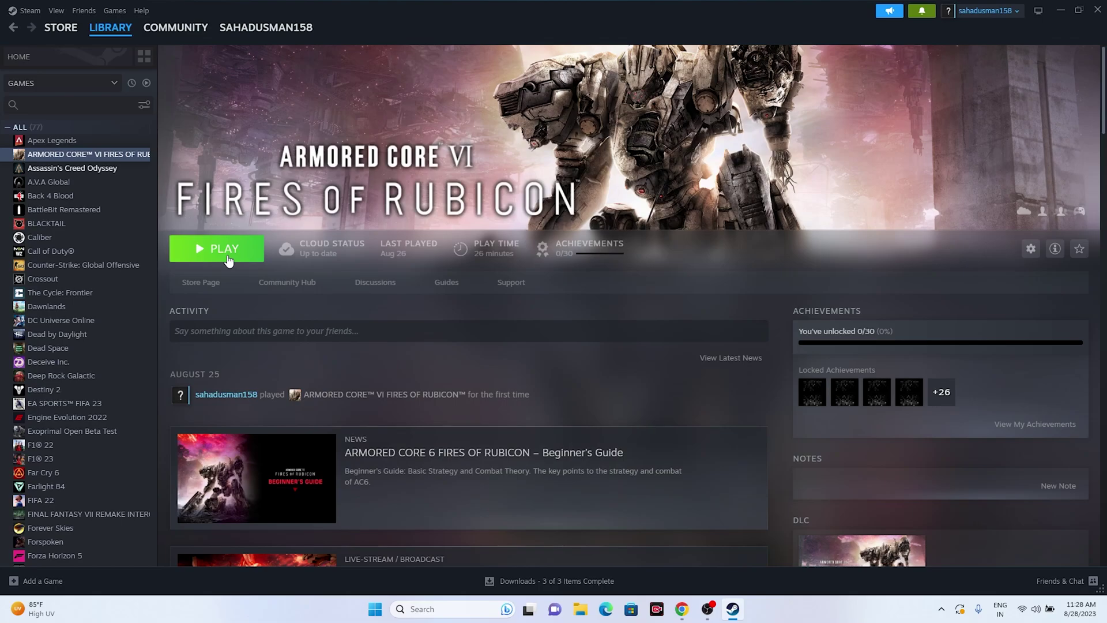
Step: Show the uninstall option for ARMORED CORE VI FIRES OF RUBICON, dismiss it without uninstalling, and minimize Steam
right_click(84, 159)
mouse_move(110, 223)
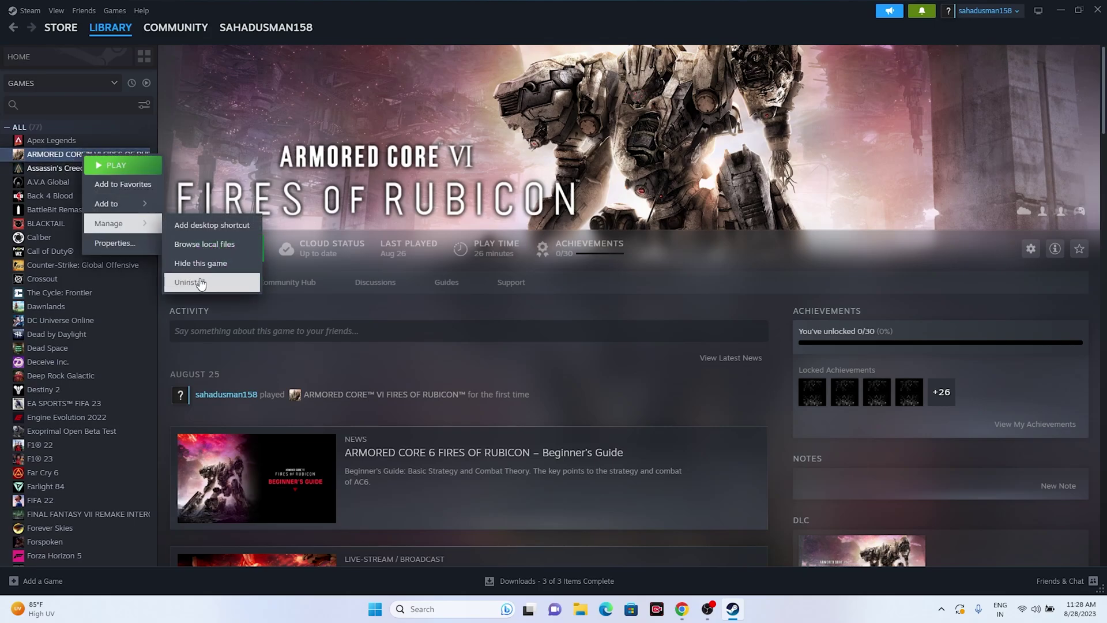
left_click(555, 350)
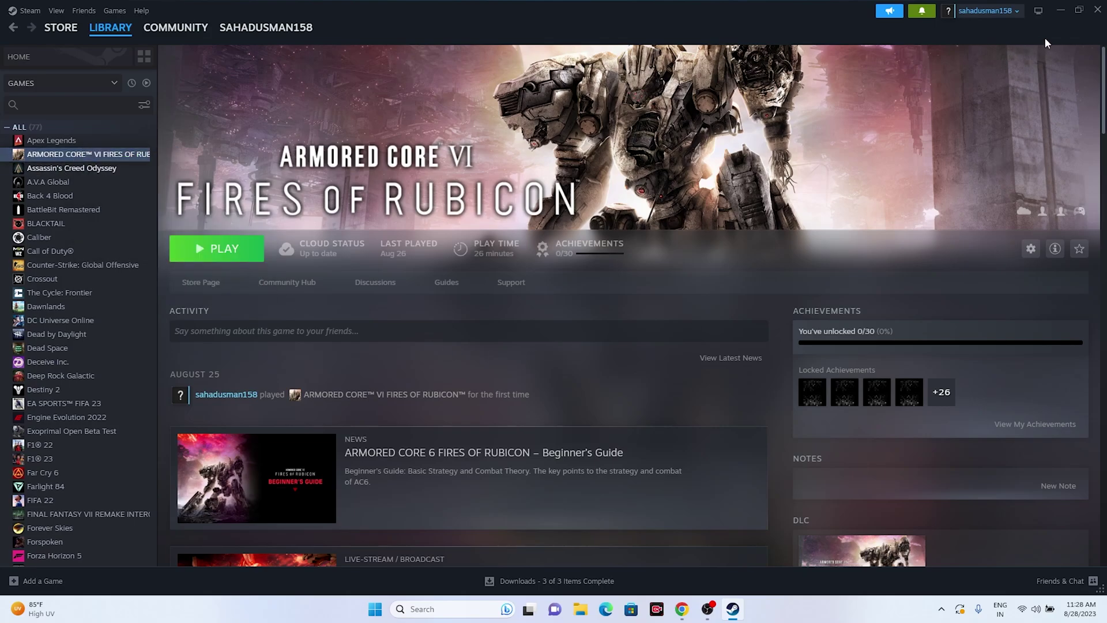
left_click(1060, 10)
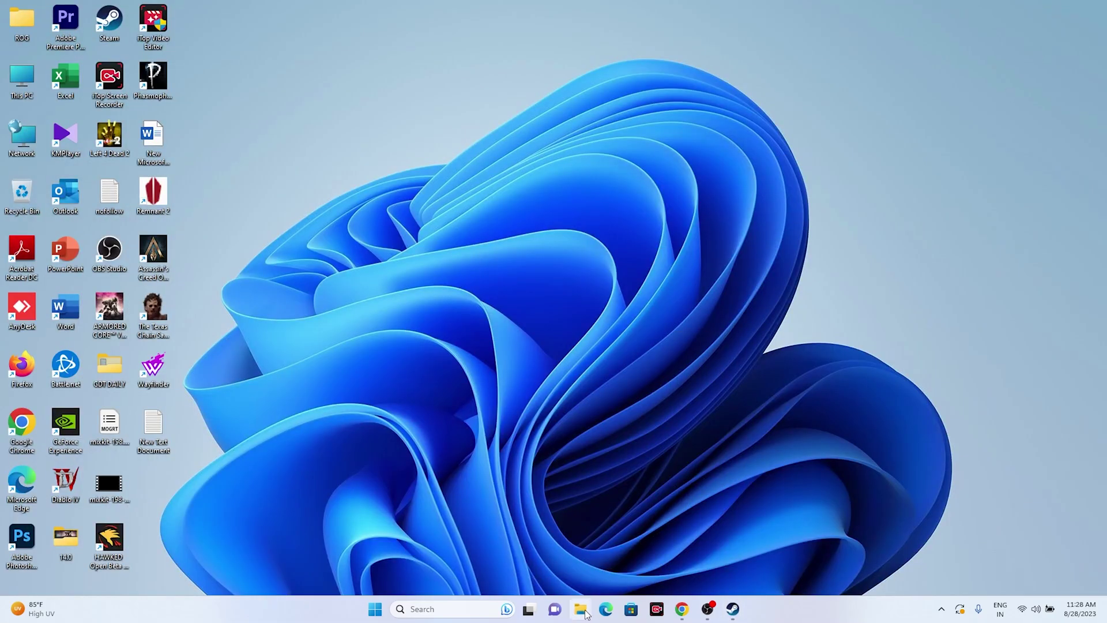
Step: Check the free space on Local Disk (C:) under This PC in File Explorer and close the window
key("super+e")
left_click(63, 369)
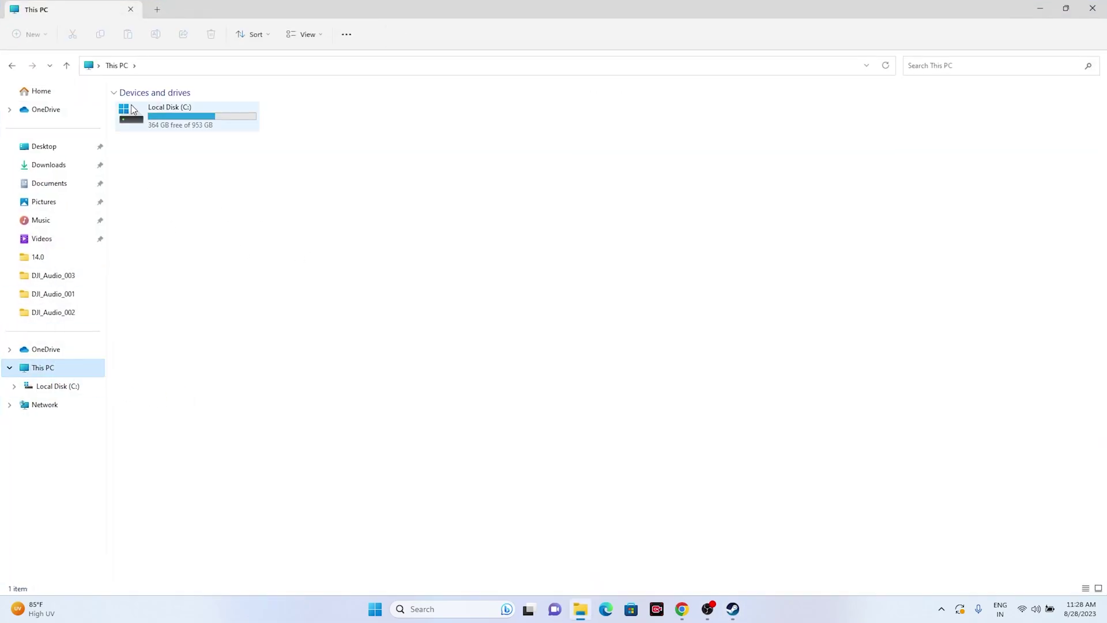
mouse_move(194, 134)
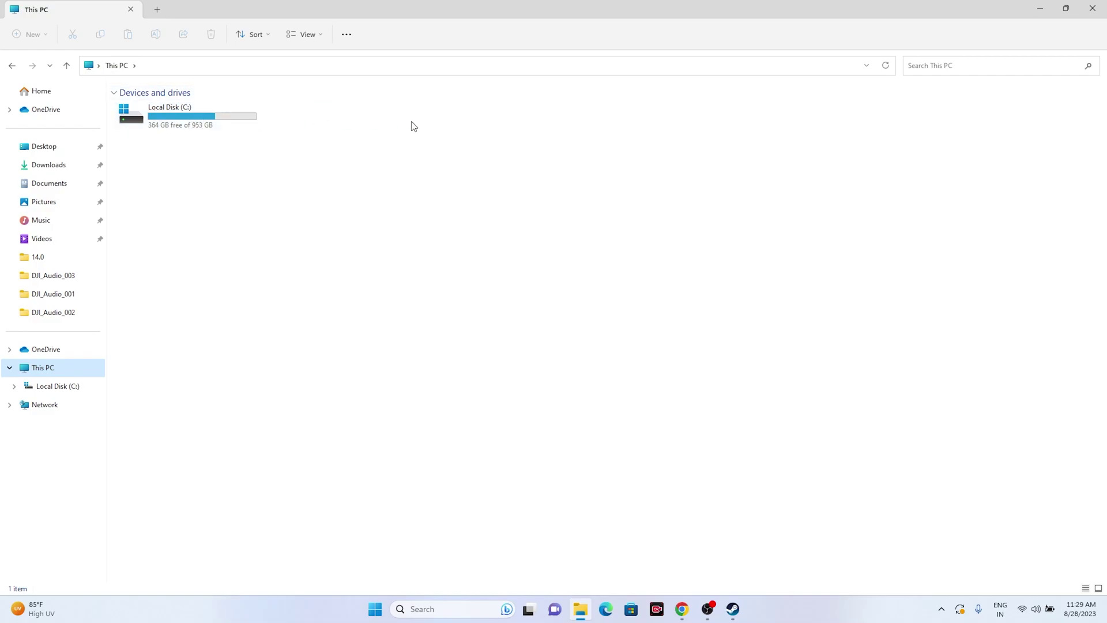
left_click(1091, 10)
Step: Bring up the ARMORED CORE VI library page in Steam and switch to OBS Studio
left_click(732, 608)
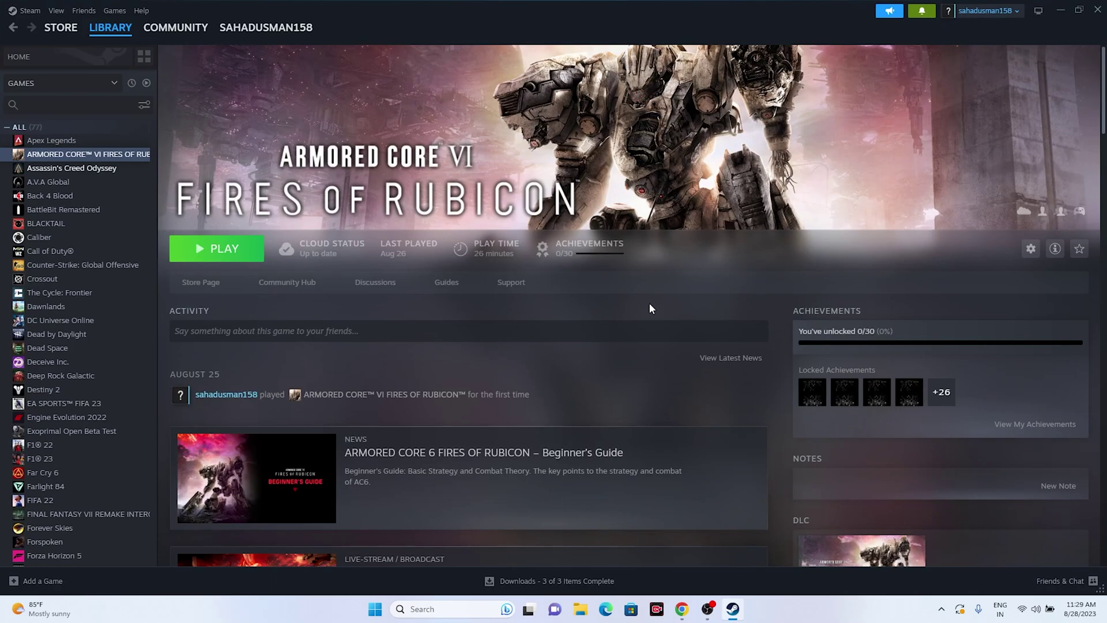
left_click(708, 609)
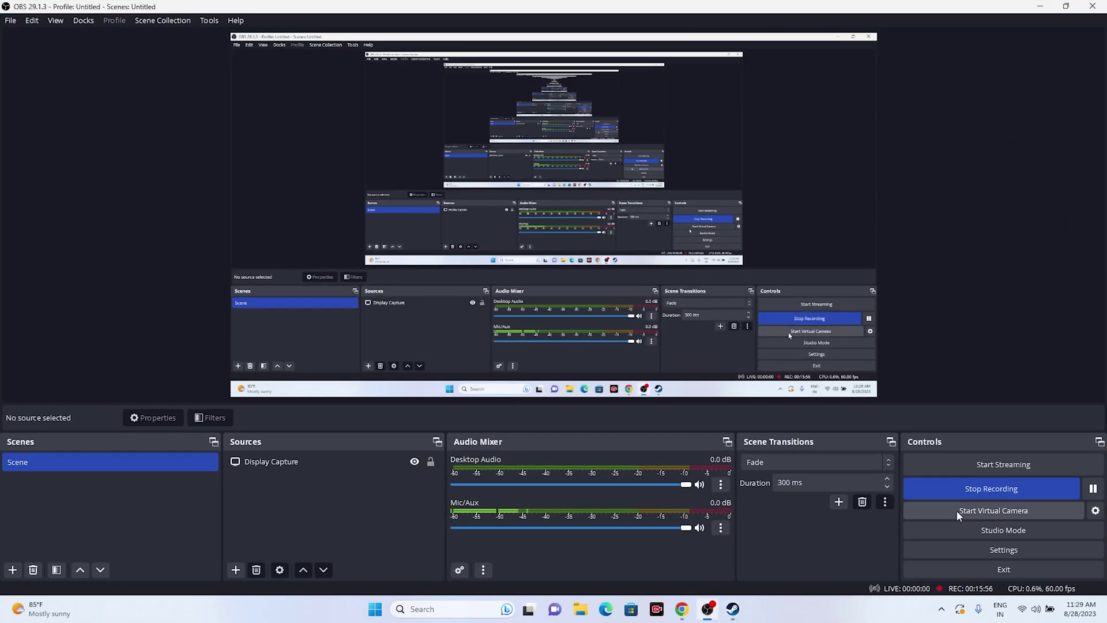